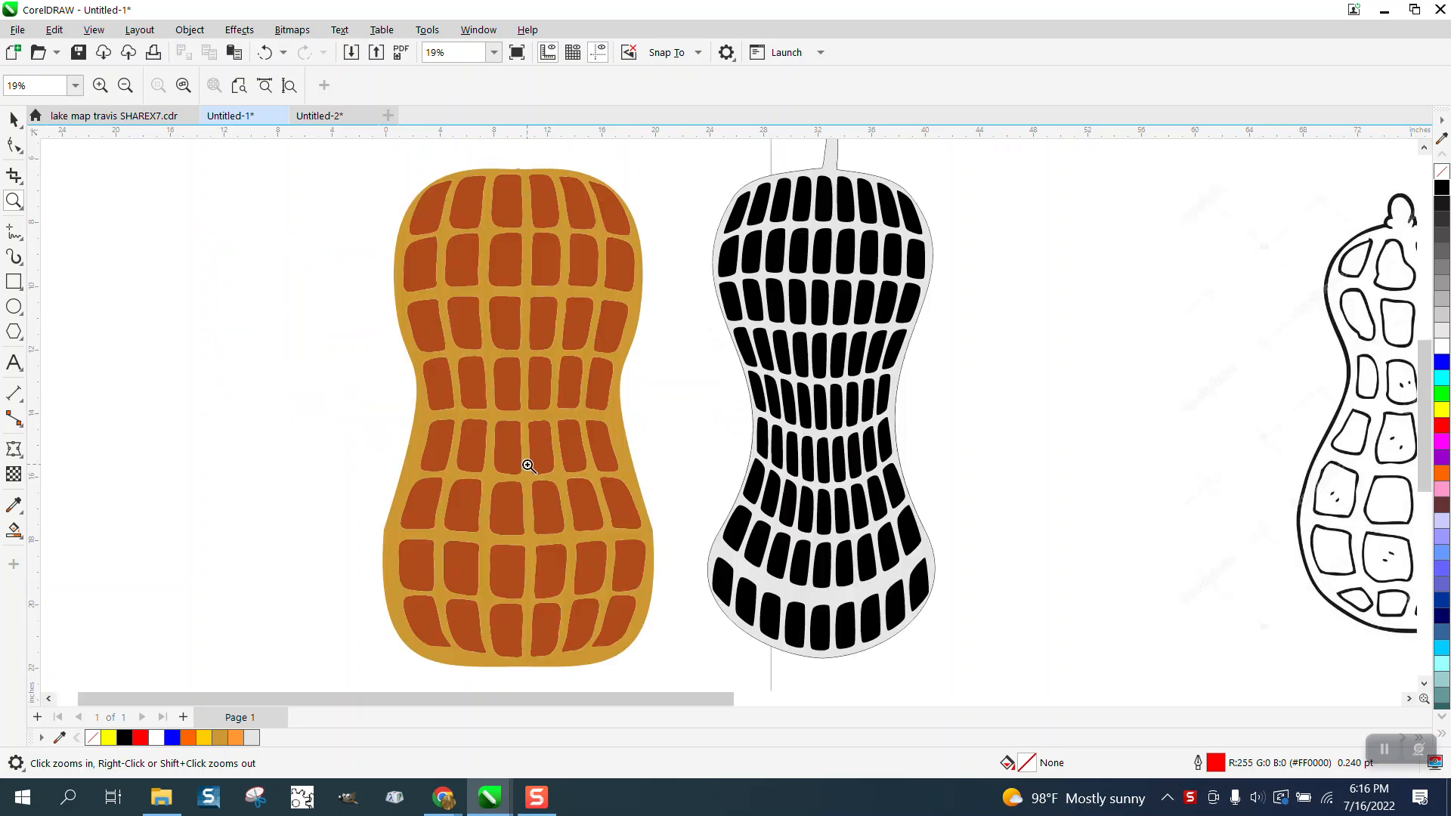
Crop the black-and-white peanut bitmap closely around the peanut outline, removing the empty margins on both sides.
right_click(502, 438)
right_click(363, 428)
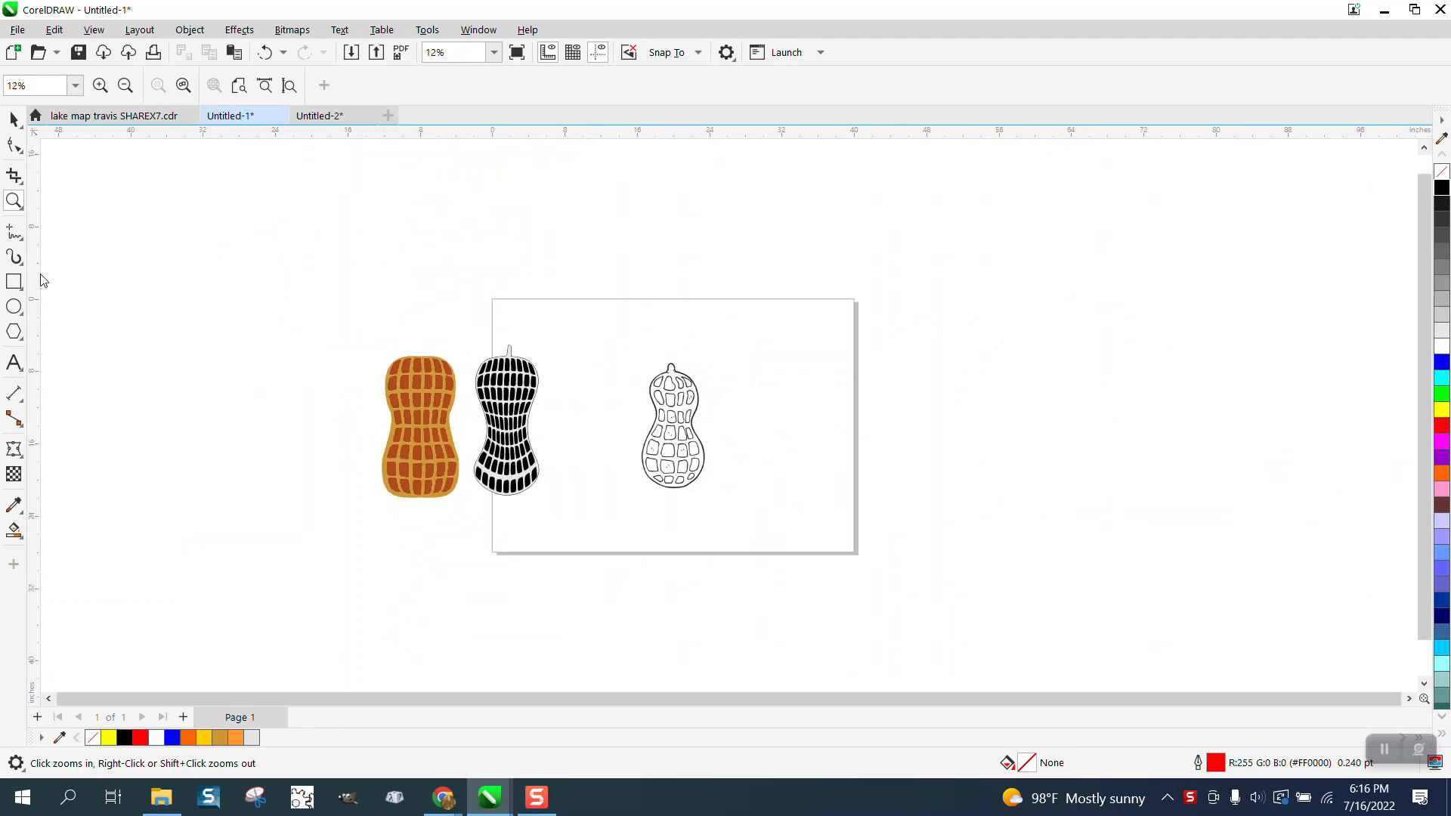
drag(637, 353, 811, 524)
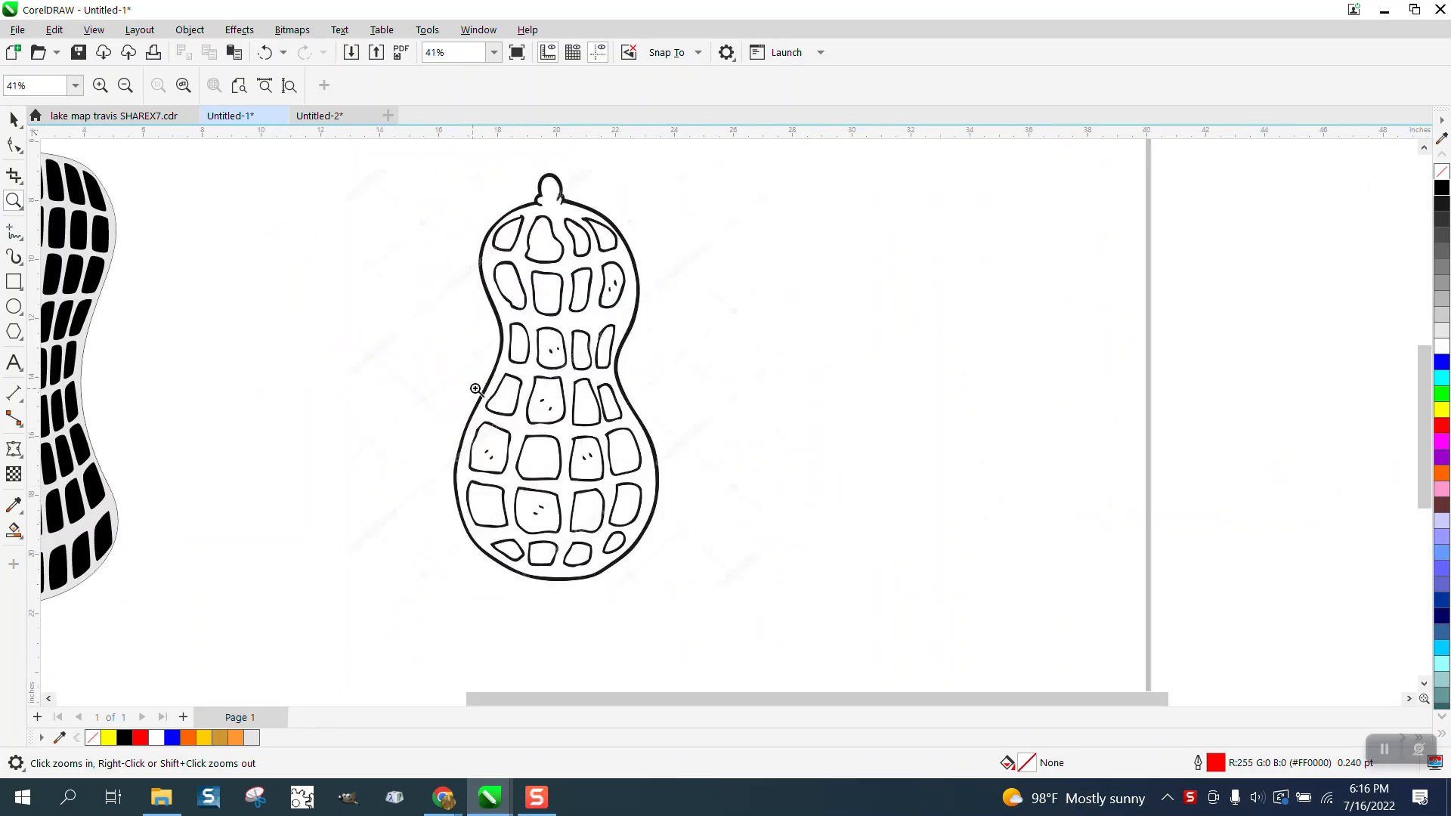
key(space)
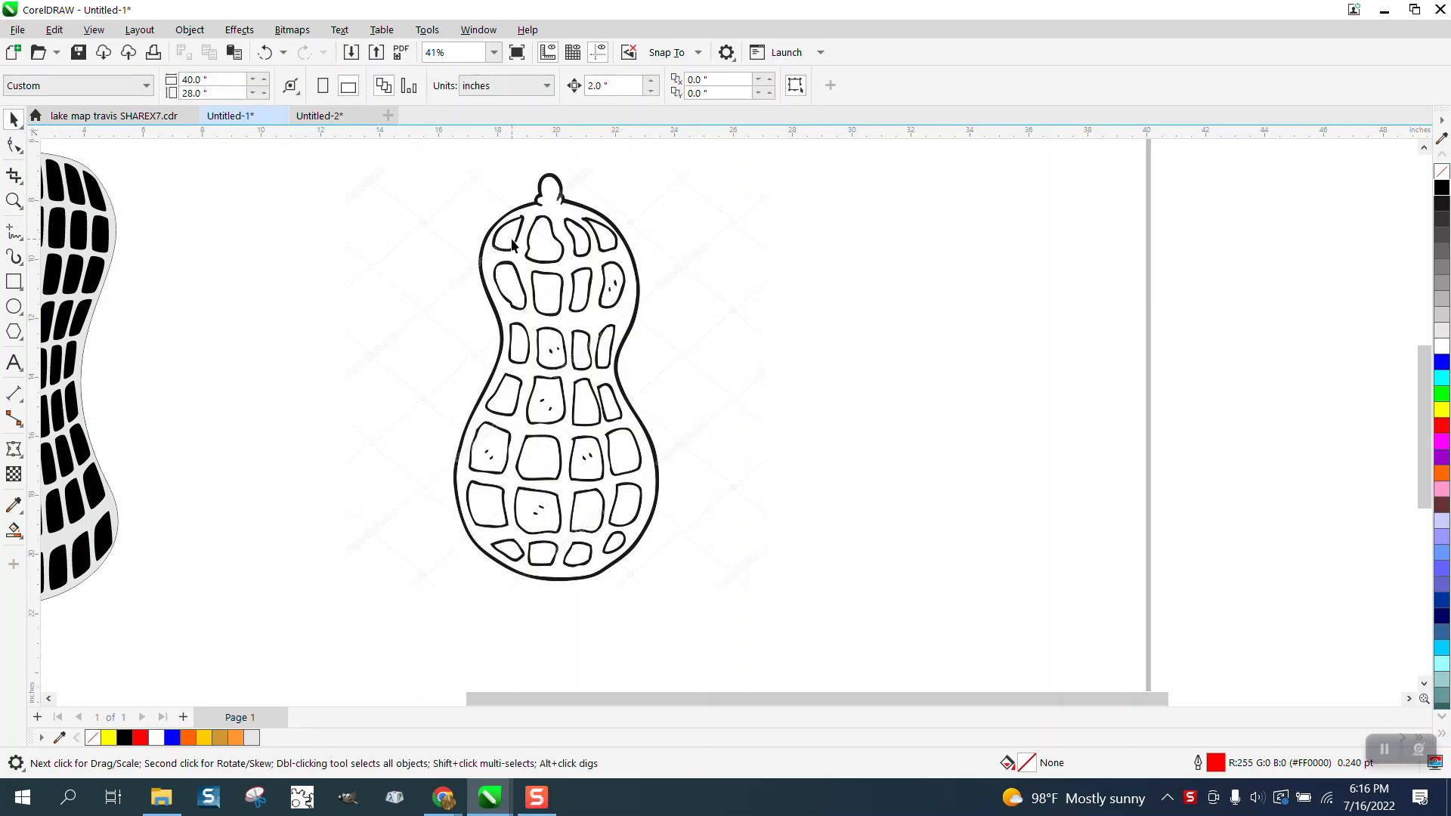
click(514, 244)
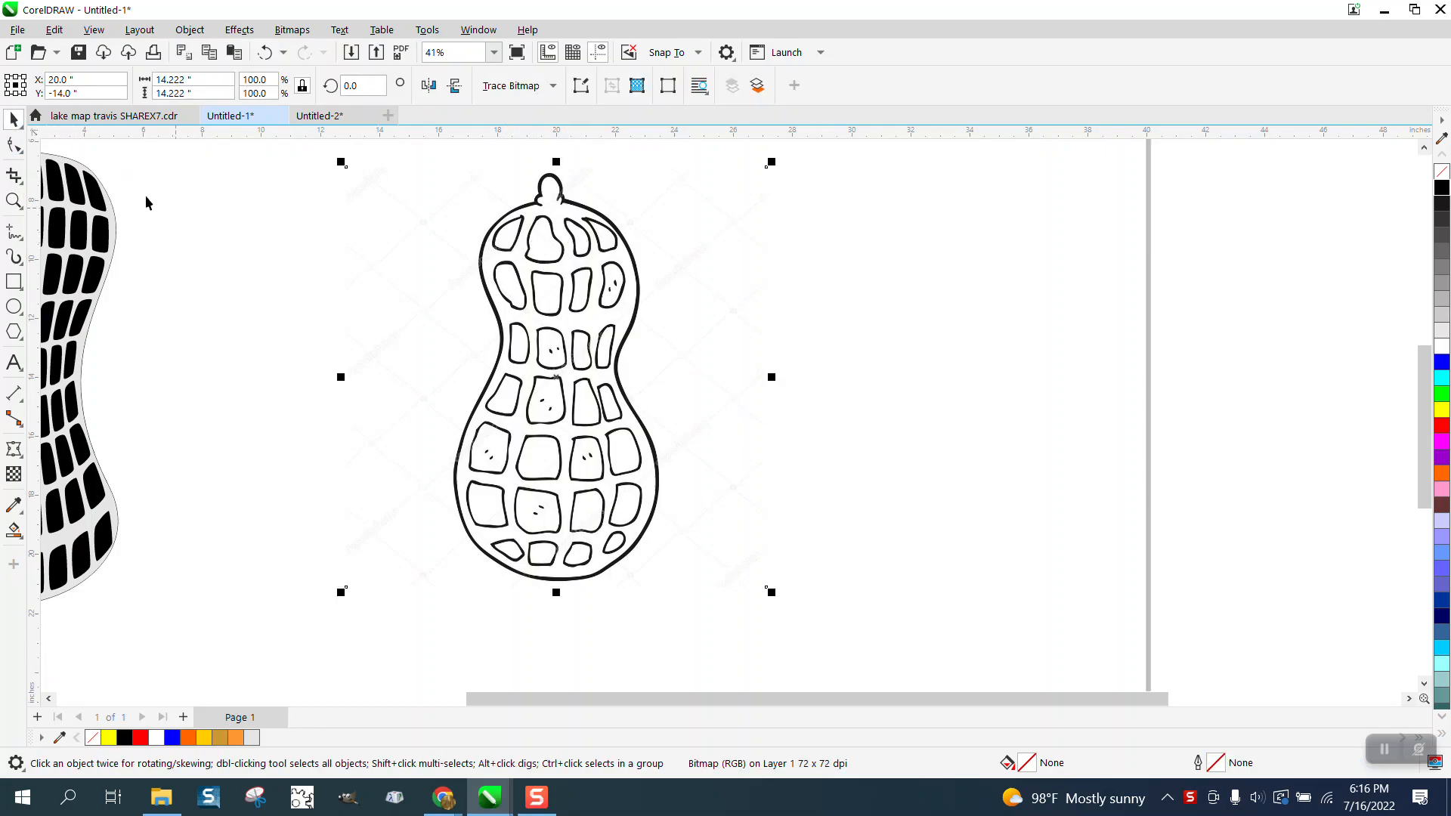
click(21, 183)
click(57, 182)
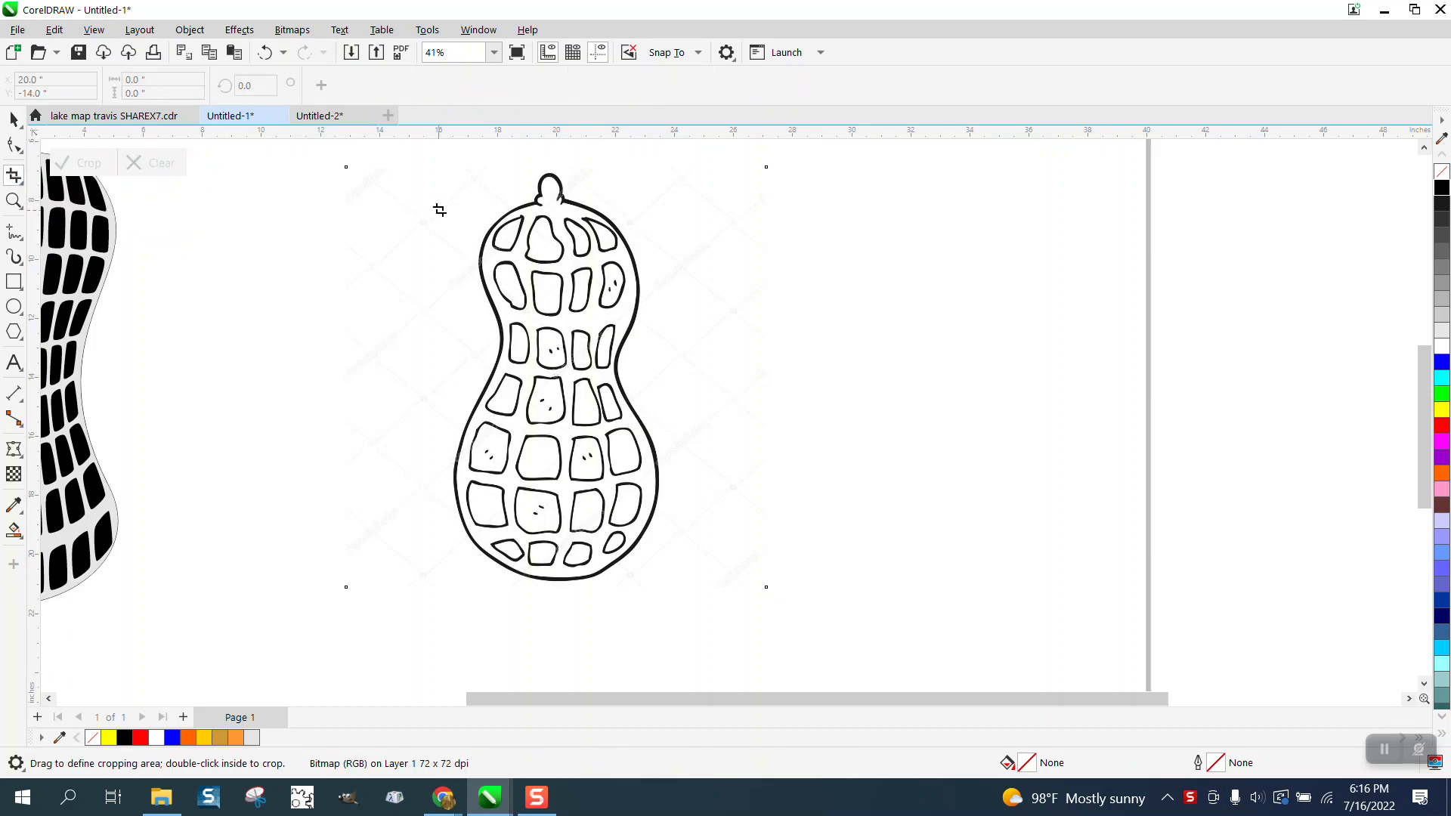
drag(451, 168, 670, 588)
drag(453, 378, 448, 377)
click(85, 164)
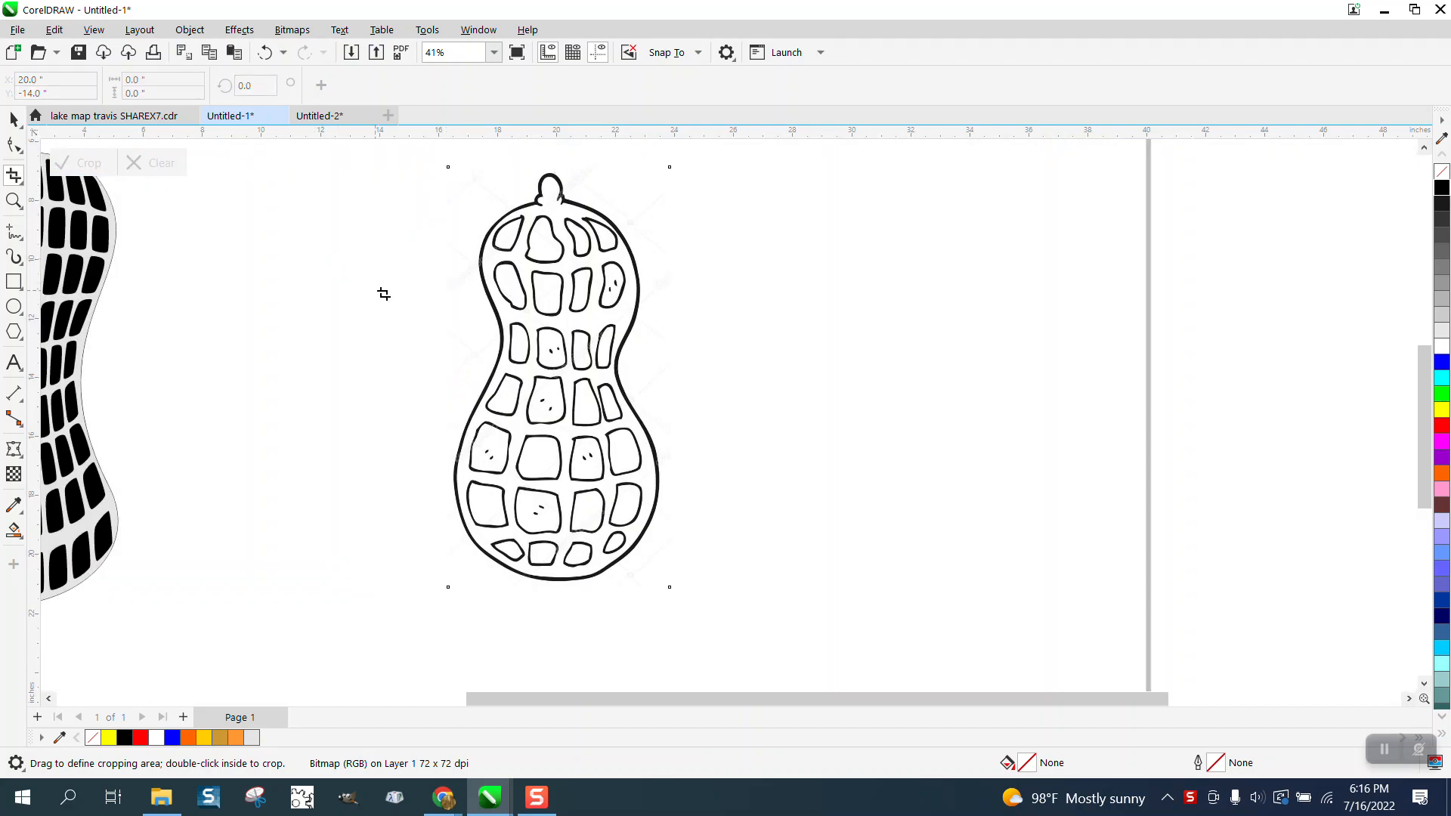
click(12, 121)
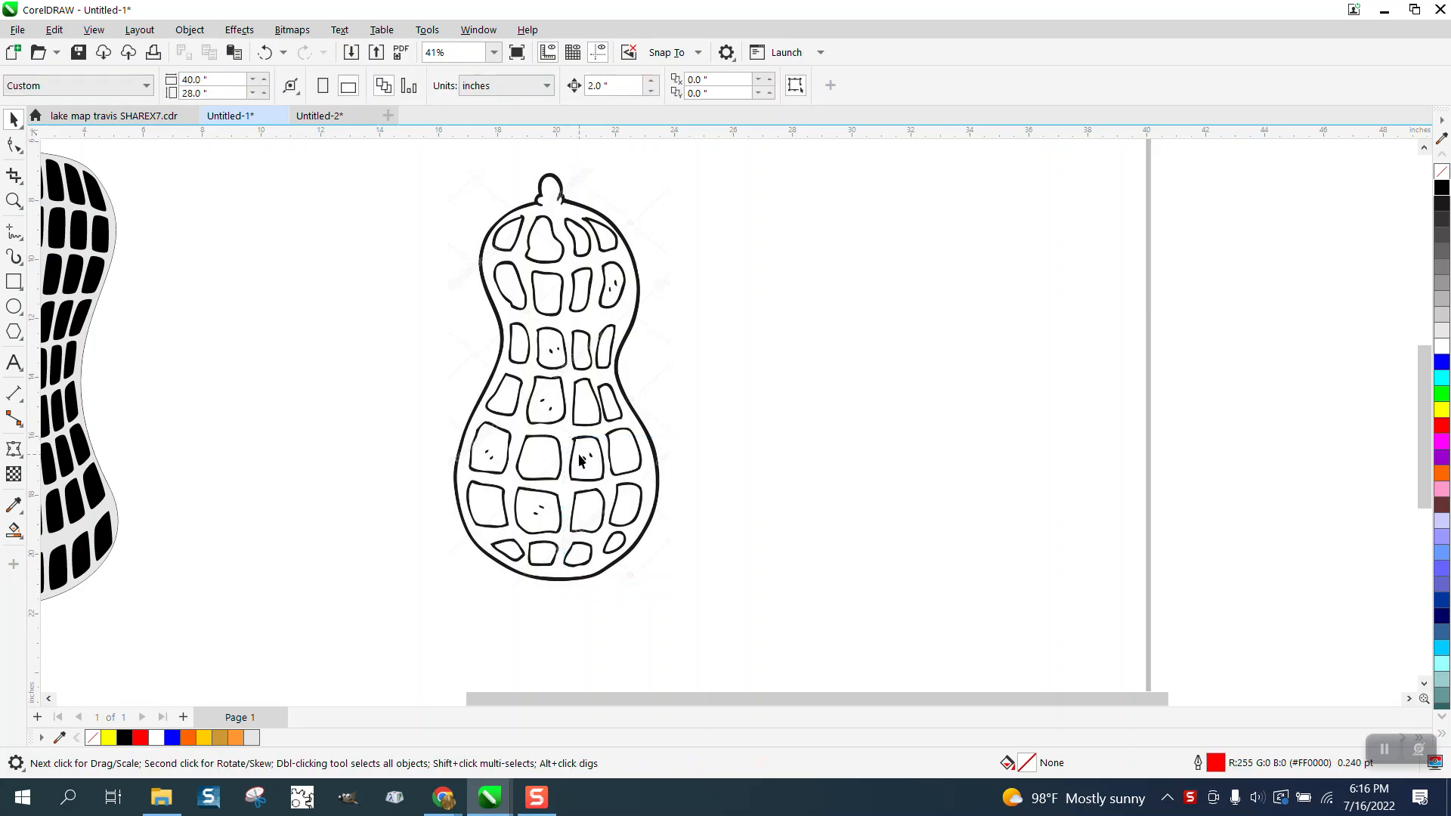
Scale the cropped peanut bitmap to about 25% and place a Clipart outline trace of it beside the original.
mouse_move(674, 593)
mouse_down()
mouse_move(509, 279)
mouse_move(504, 328)
mouse_up()
click(552, 86)
mouse_move(548, 149)
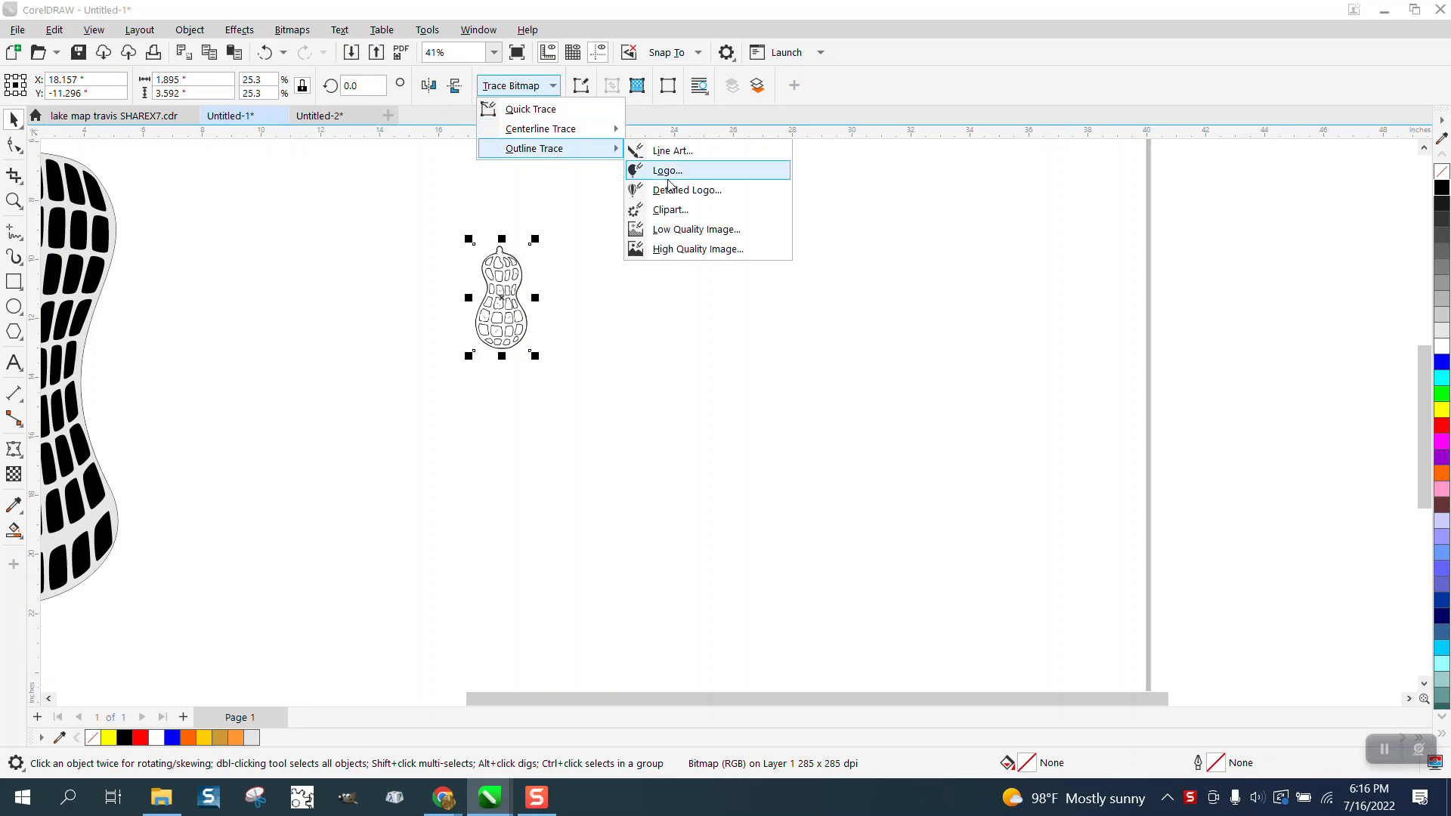
click(668, 211)
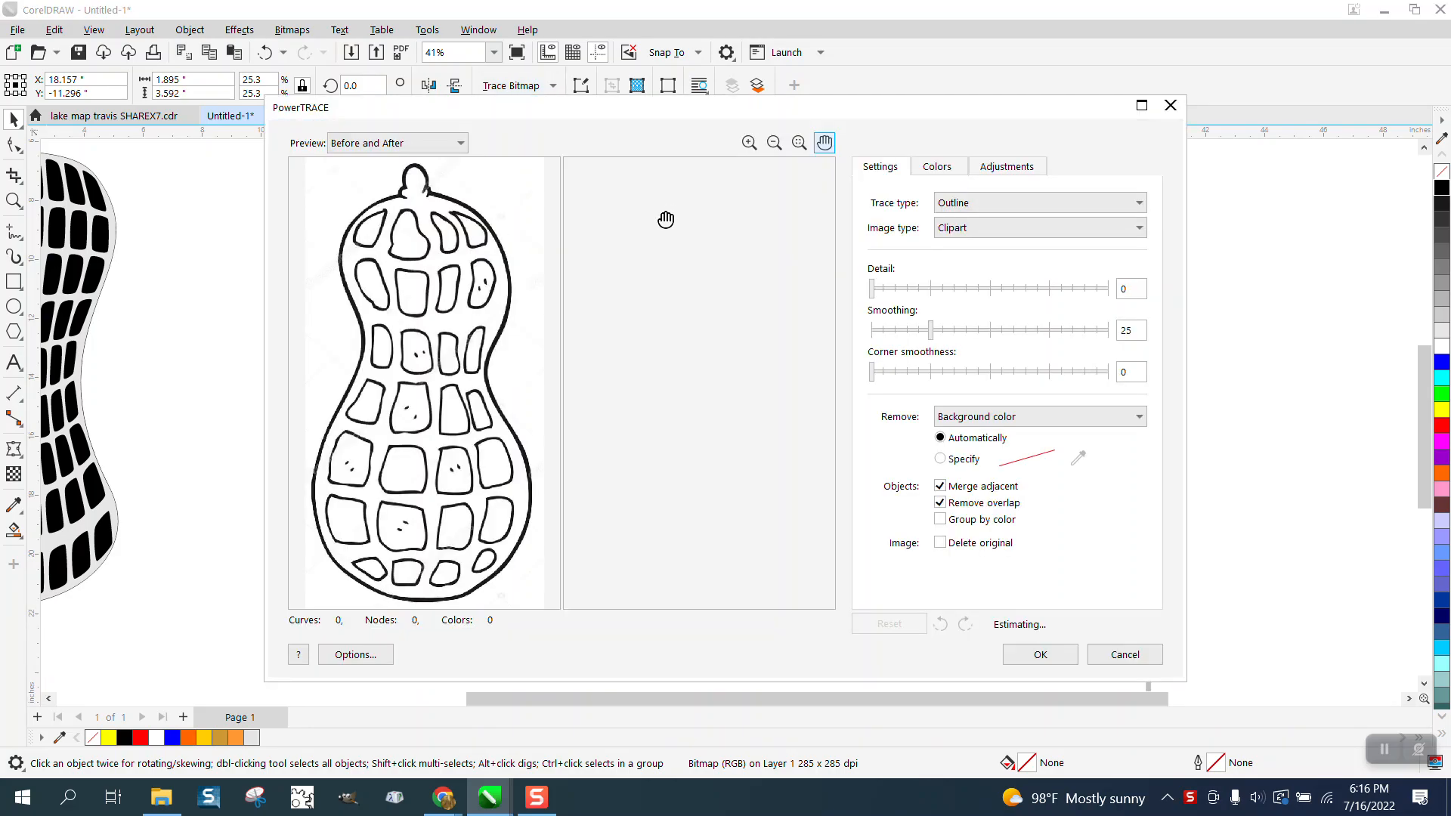
click(1043, 653)
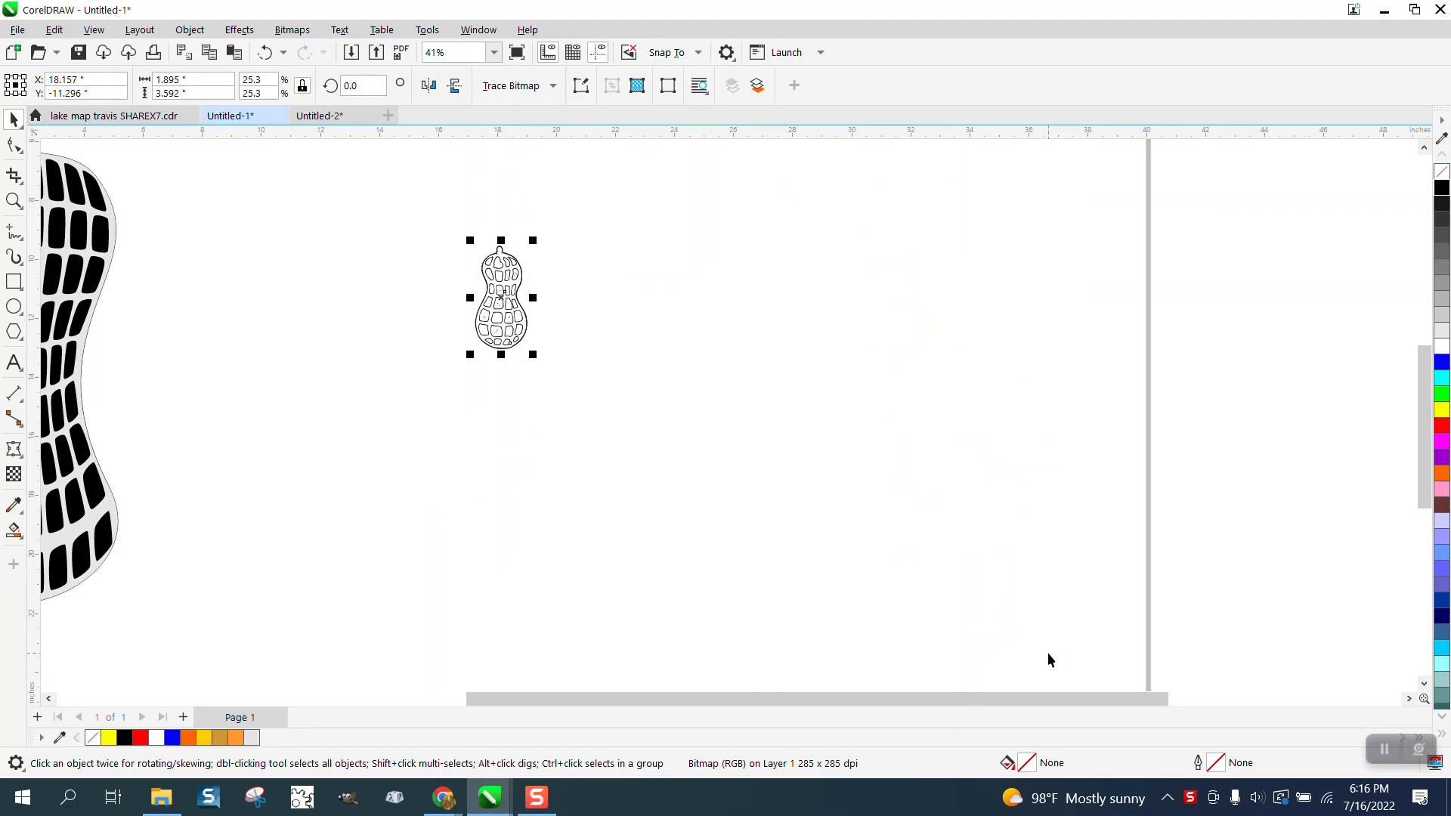
drag(529, 297, 603, 295)
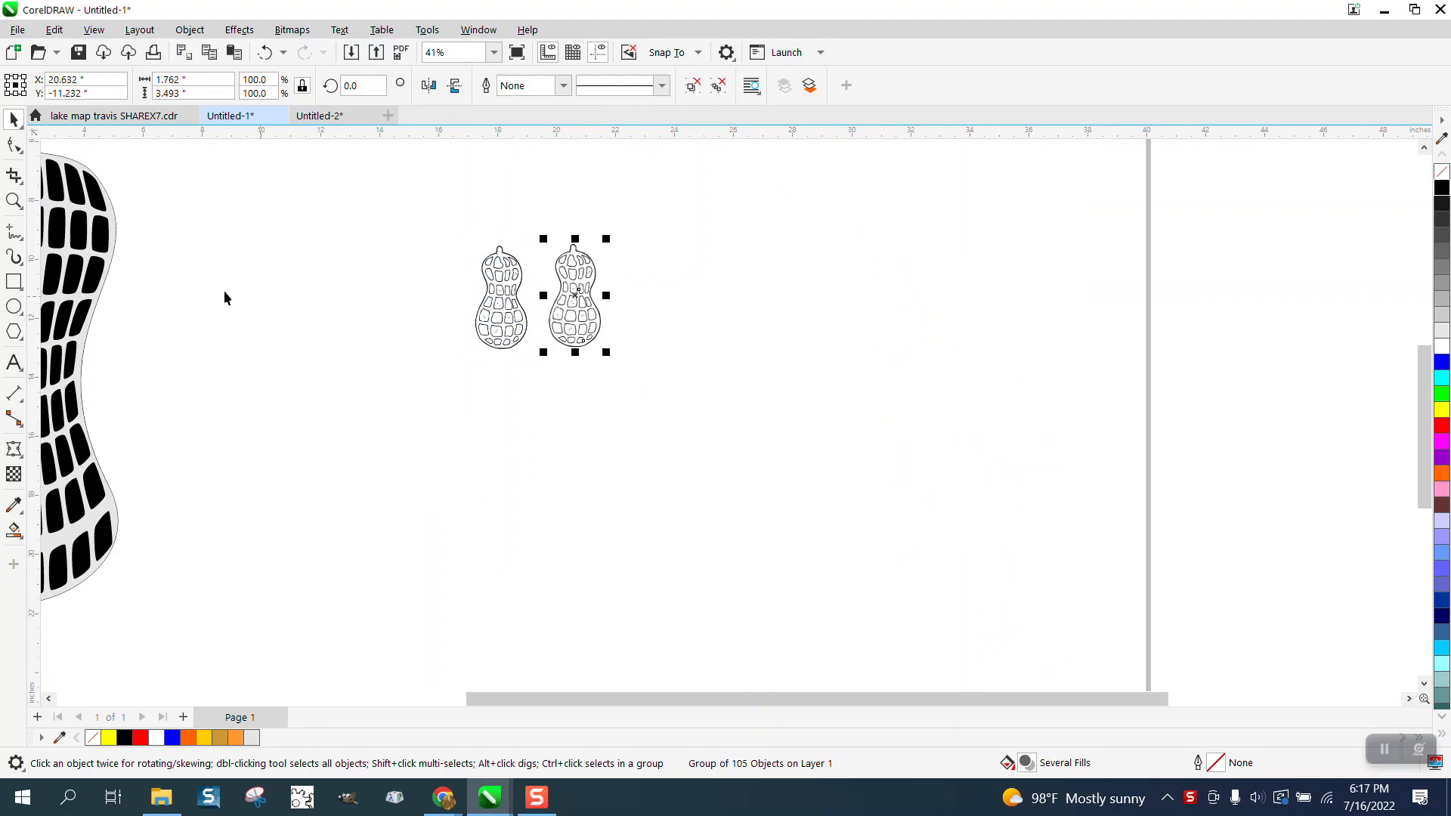
Place a yellow-filled rectangle about 13.4 by 4.5 inches behind the bitmap and the traced peanut.
click(14, 281)
mouse_move(453, 239)
mouse_down()
mouse_move(661, 347)
mouse_move(850, 372)
mouse_up()
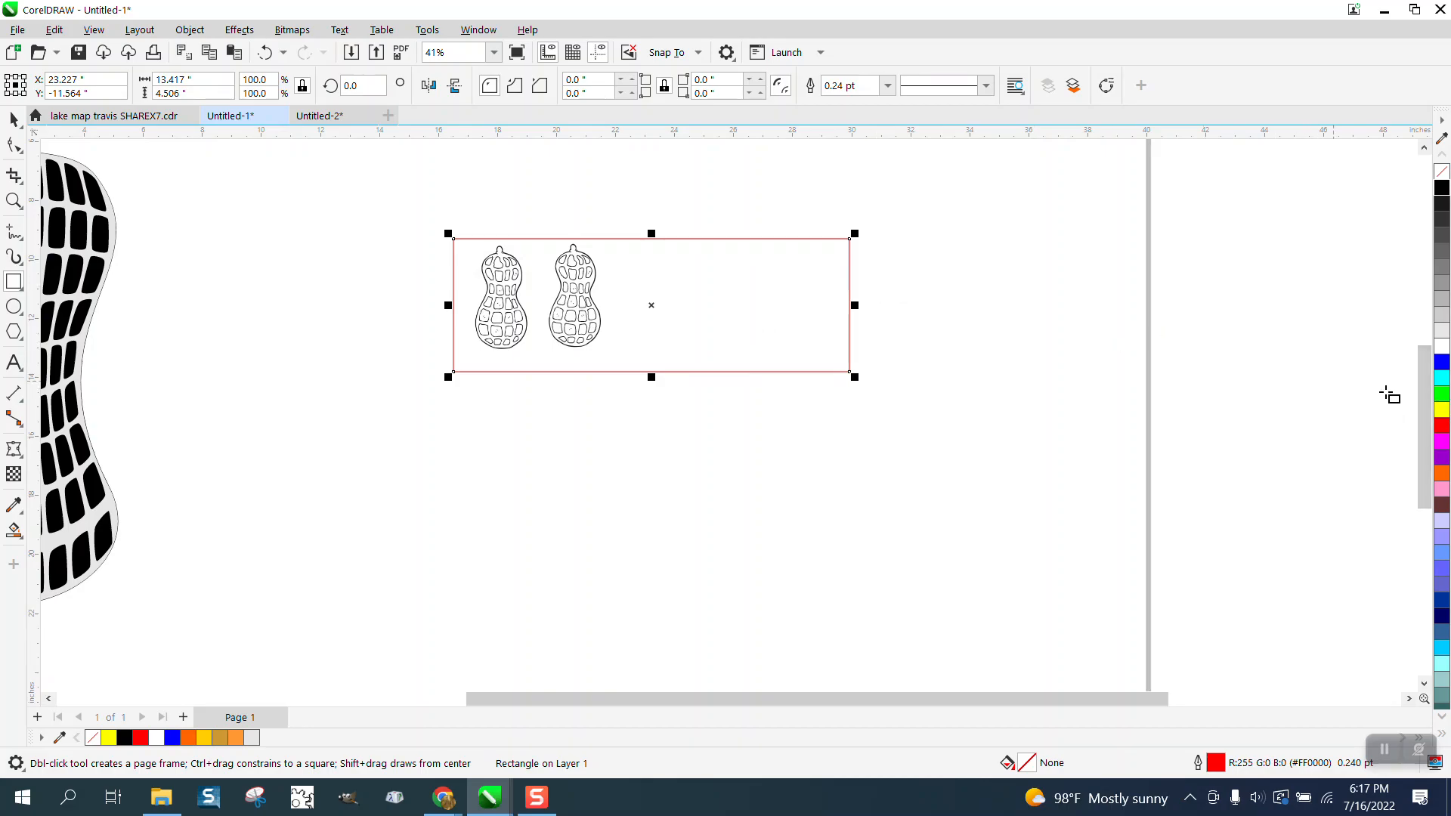
click(1442, 409)
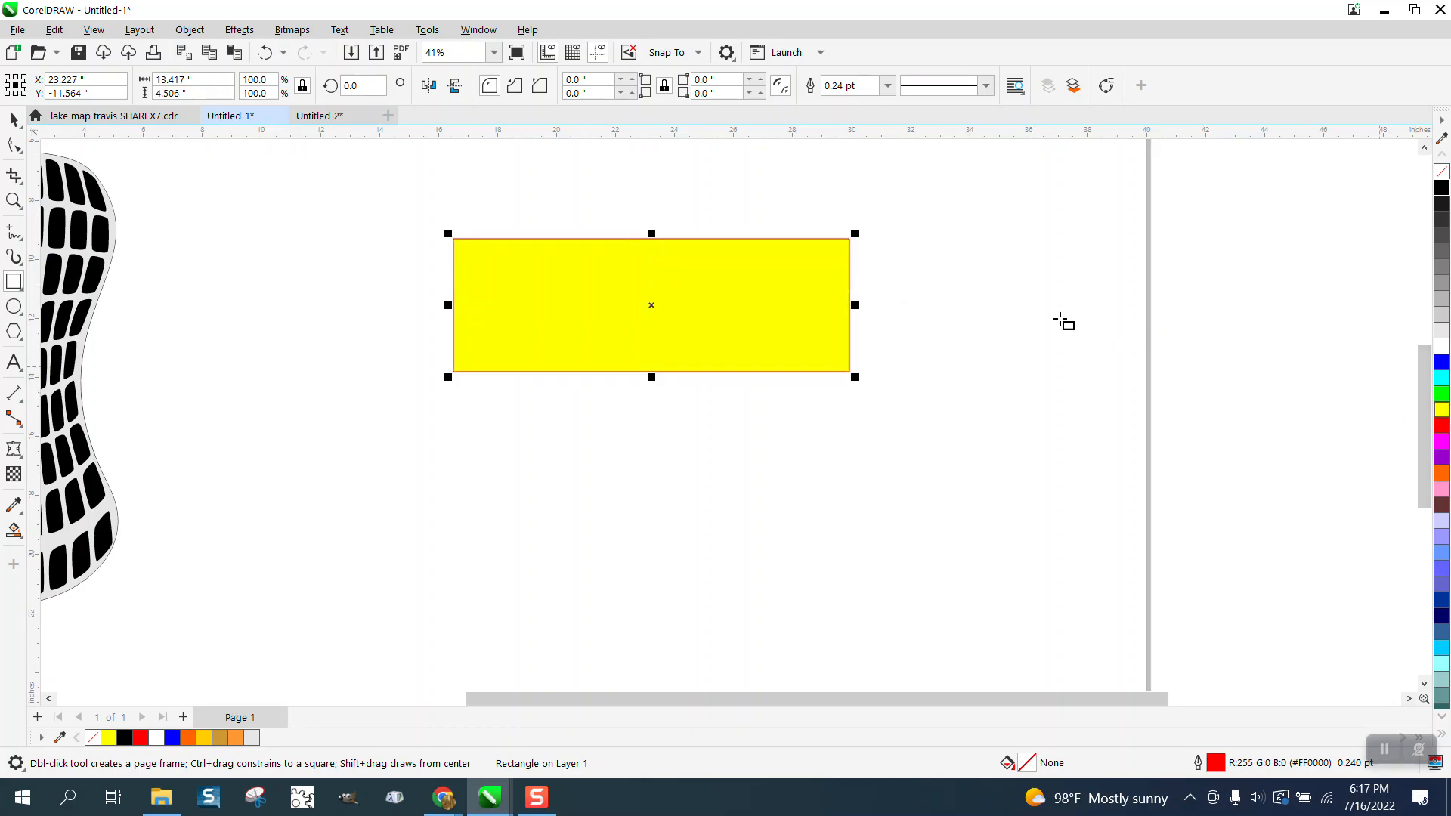
click(190, 29)
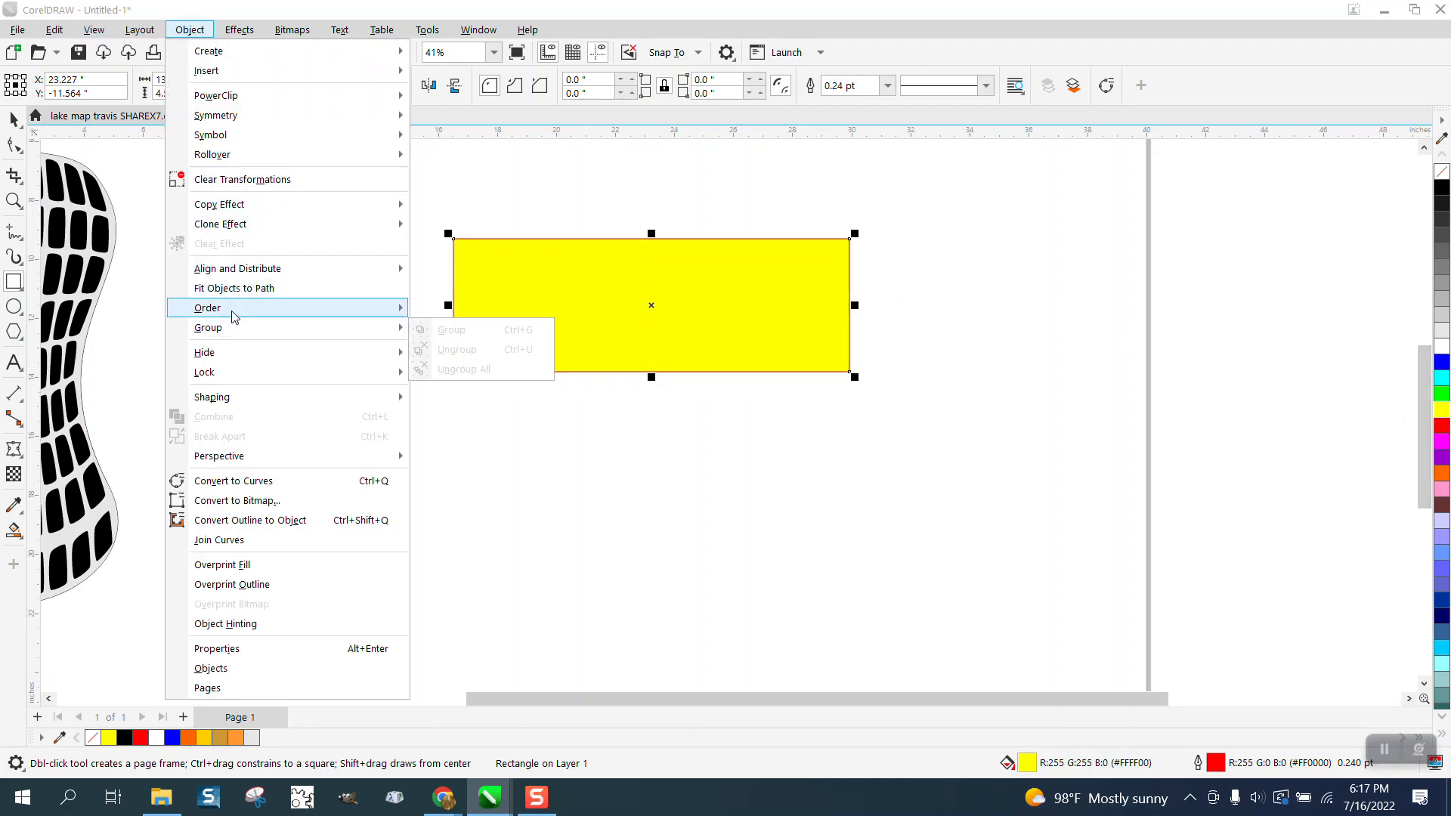
click(423, 330)
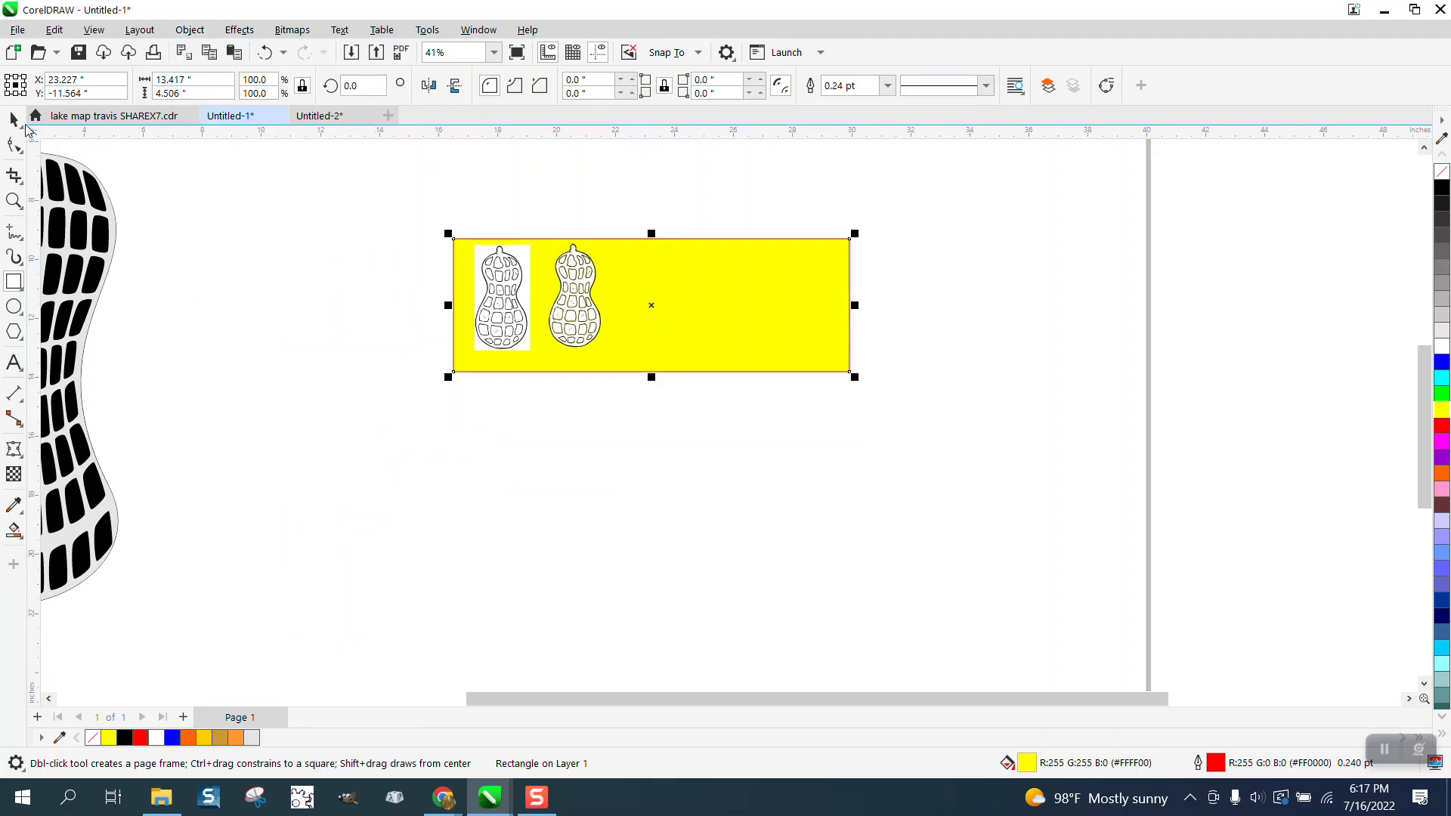
Ungroup the traced peanut into its separate curve objects and deselect them.
click(15, 120)
click(15, 200)
drag(521, 227, 680, 393)
click(15, 120)
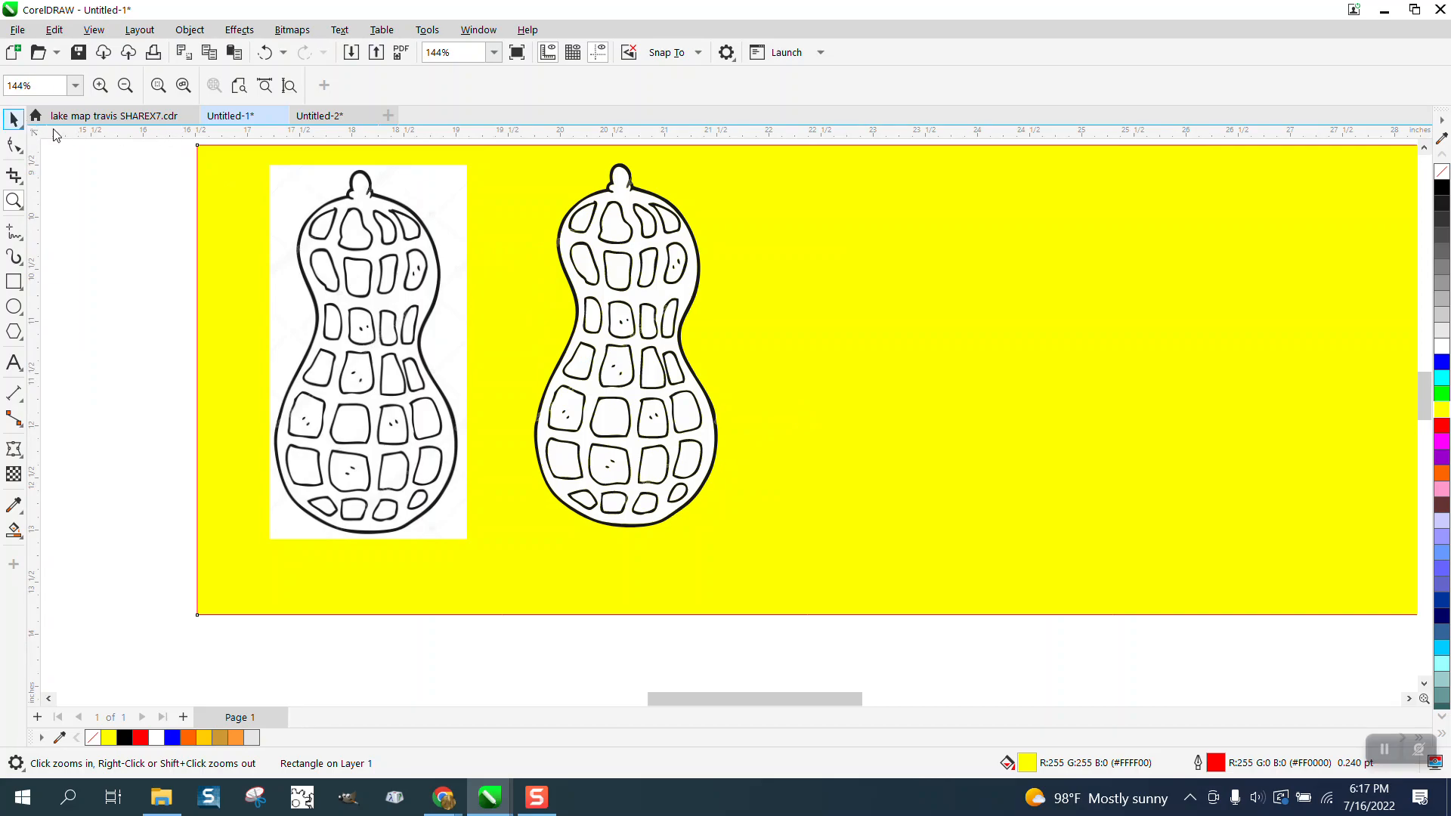
click(643, 242)
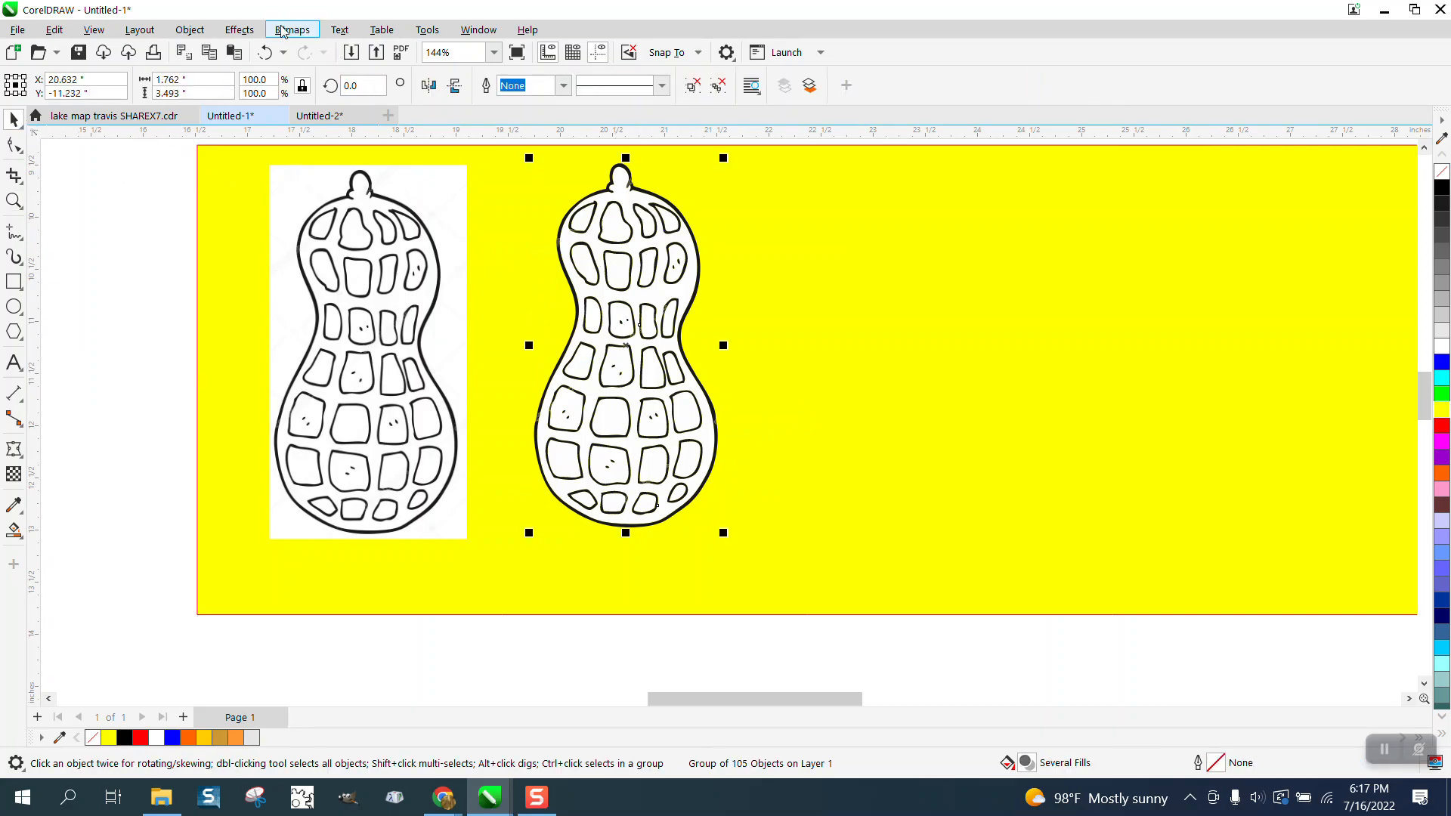
click(189, 30)
mouse_move(355, 333)
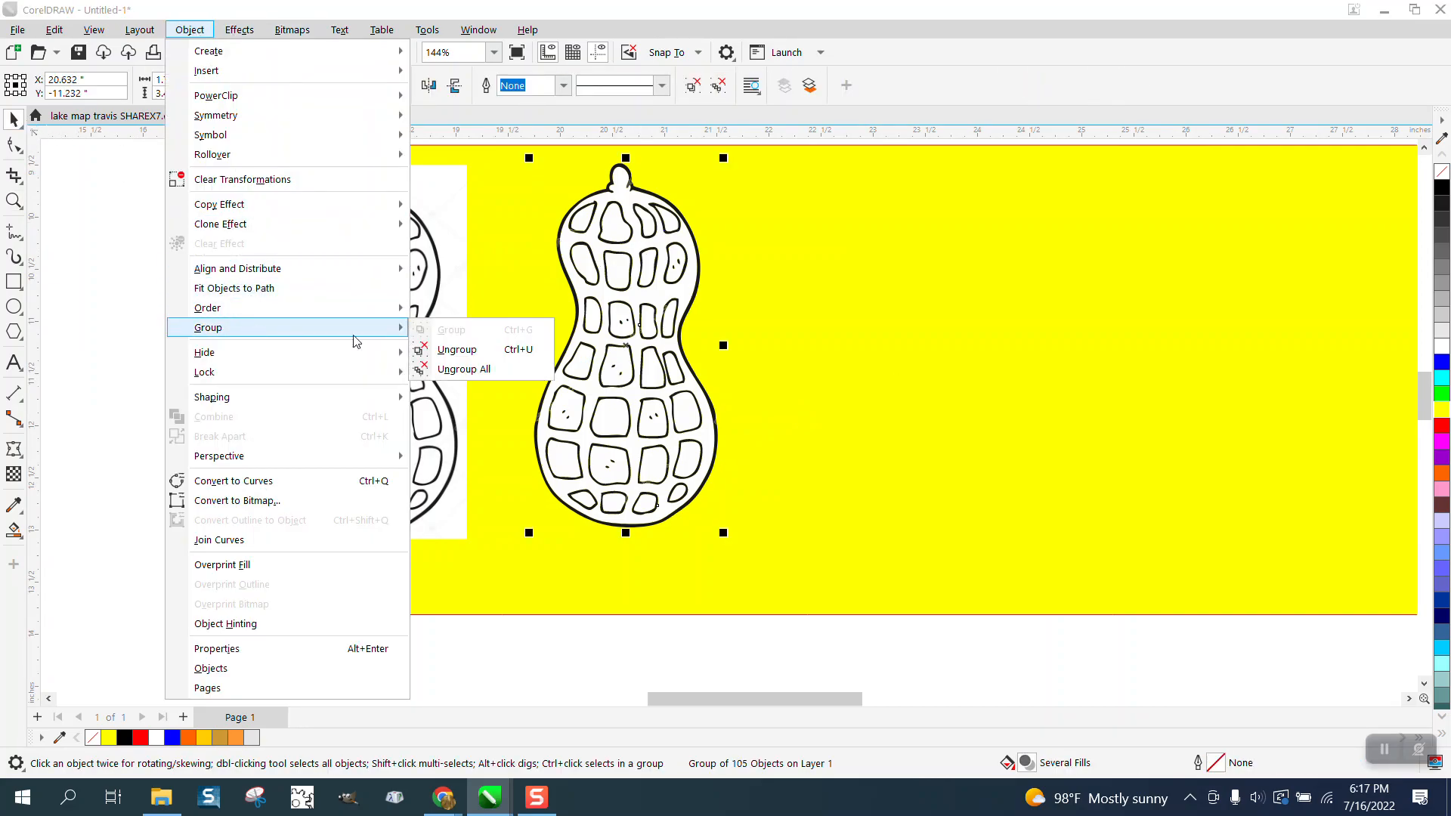
click(467, 350)
click(126, 225)
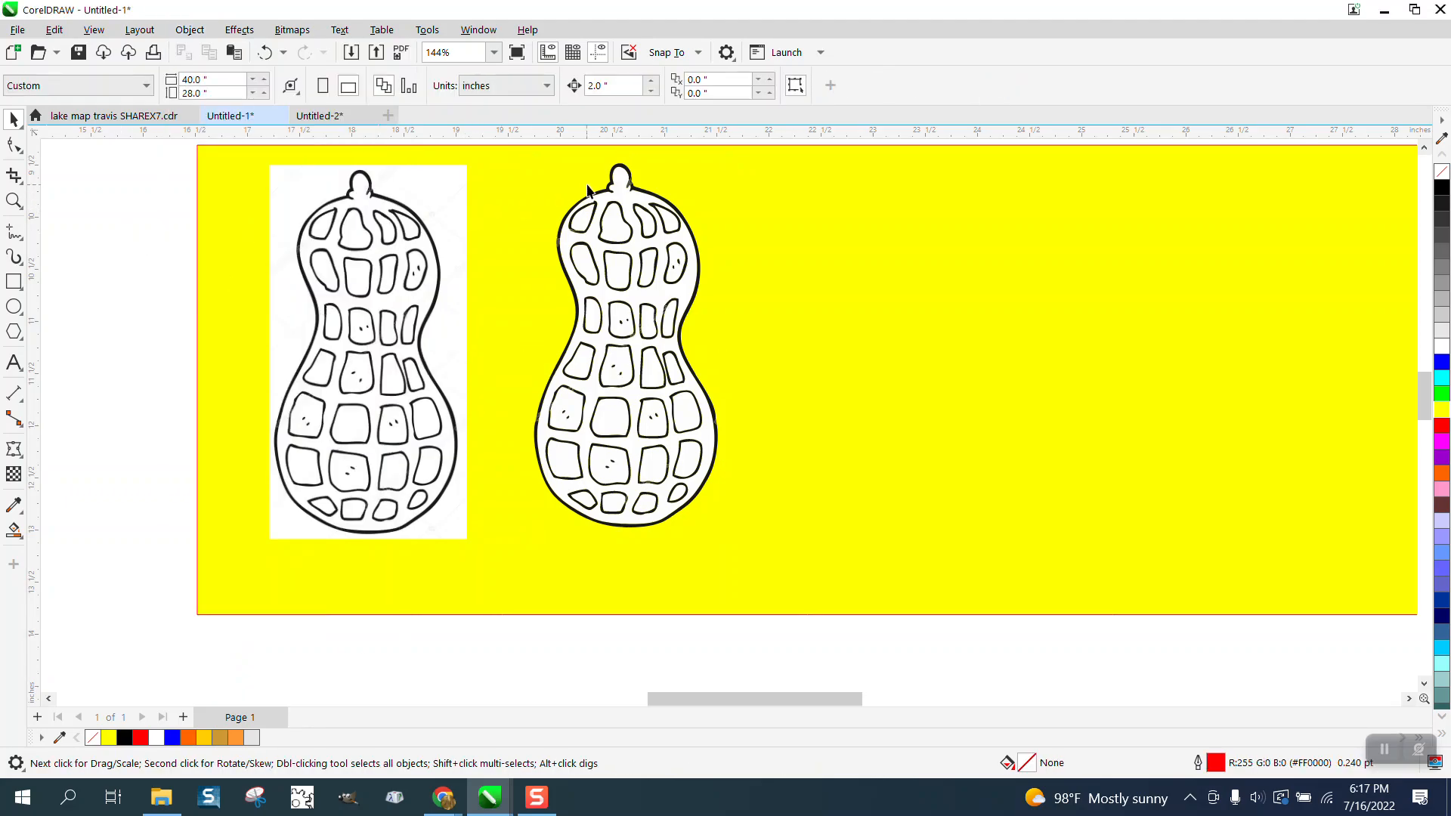
Inspect the nodes of the black outline curve around the traced peanut's stem.
click(626, 175)
key(F10)
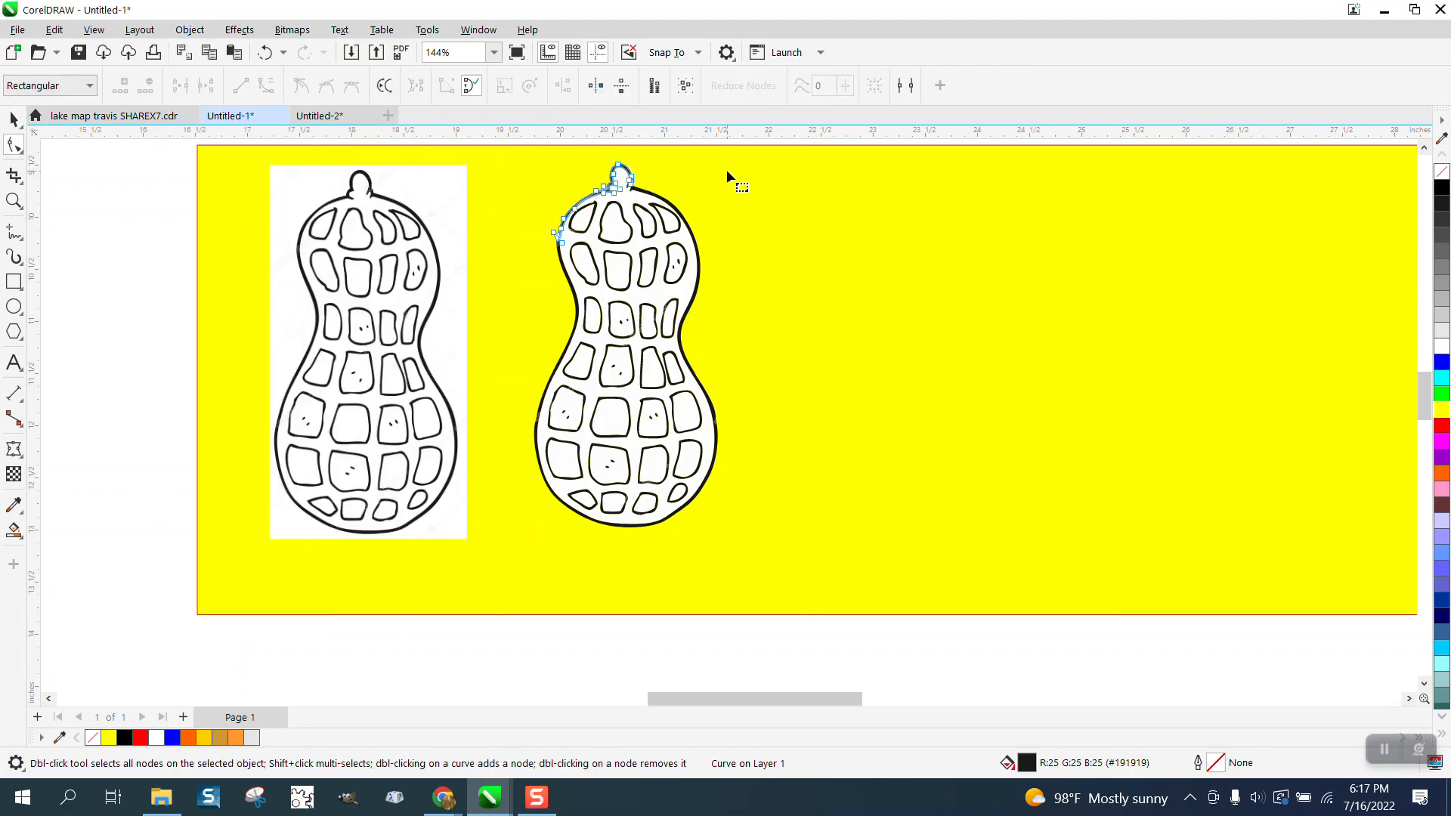
click(14, 118)
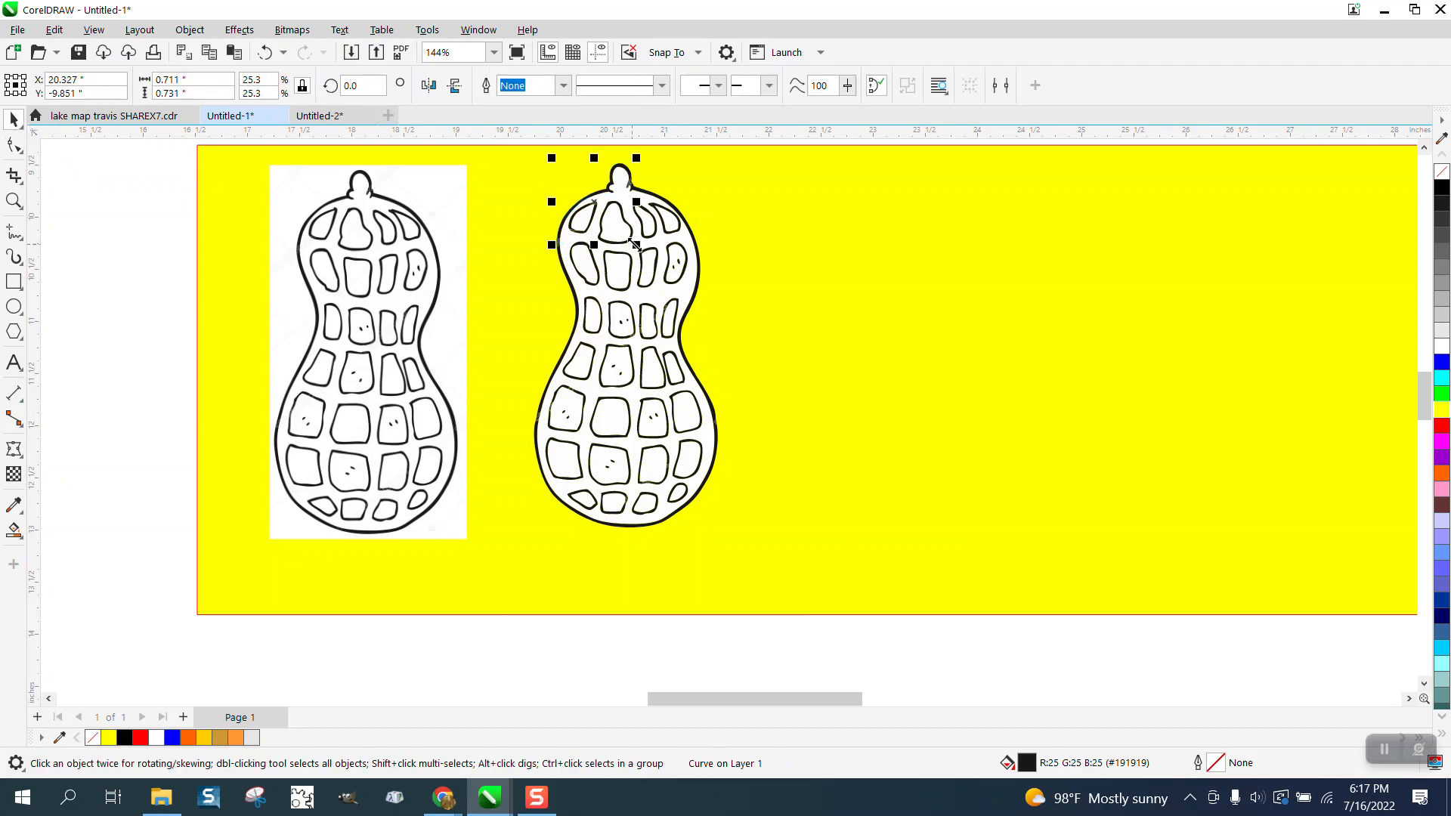
Pull the white body and two black outline pieces off the traced peanut and undo the moves.
drag(613, 219, 811, 211)
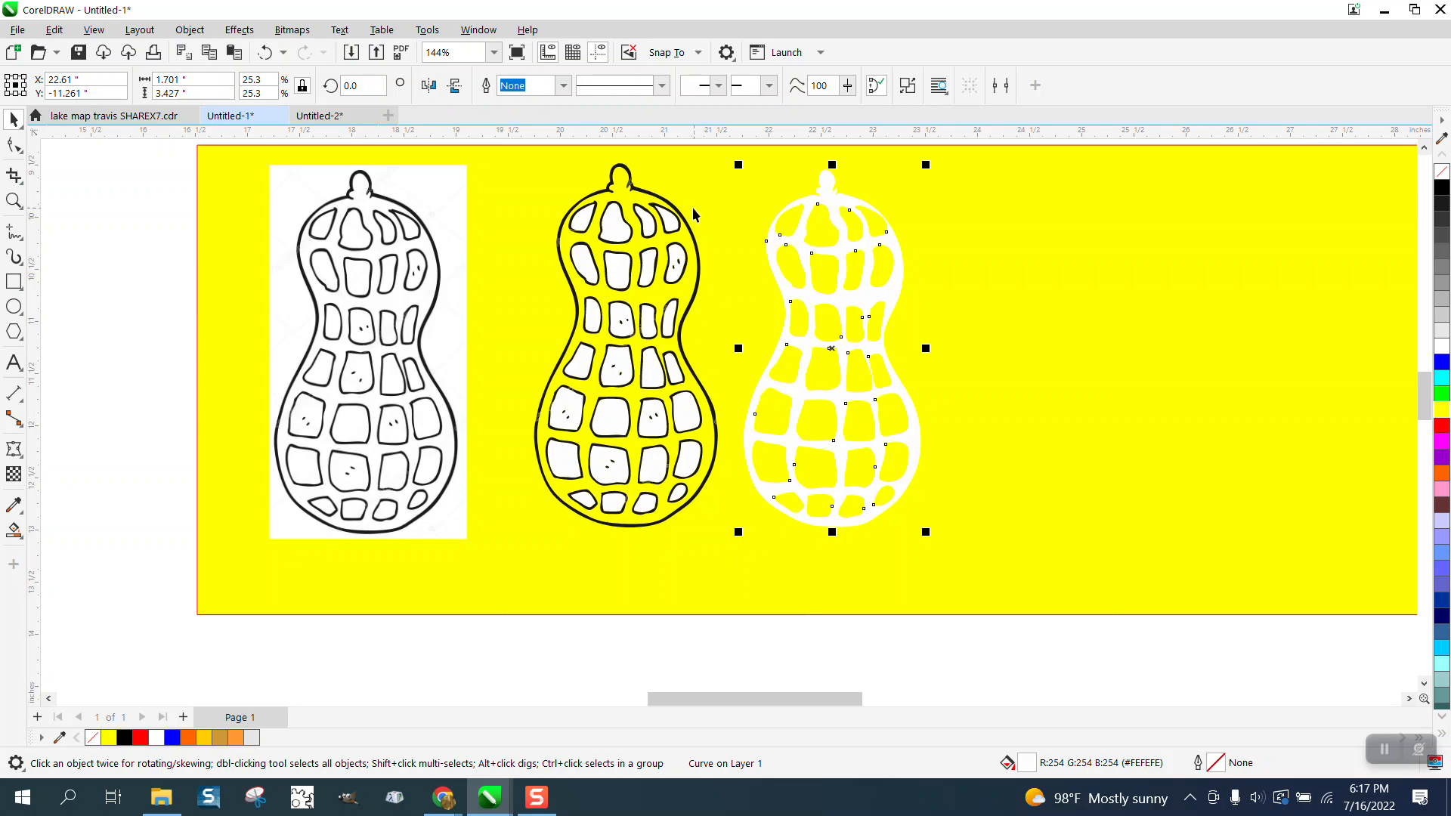
drag(678, 218, 1012, 218)
drag(688, 228, 837, 235)
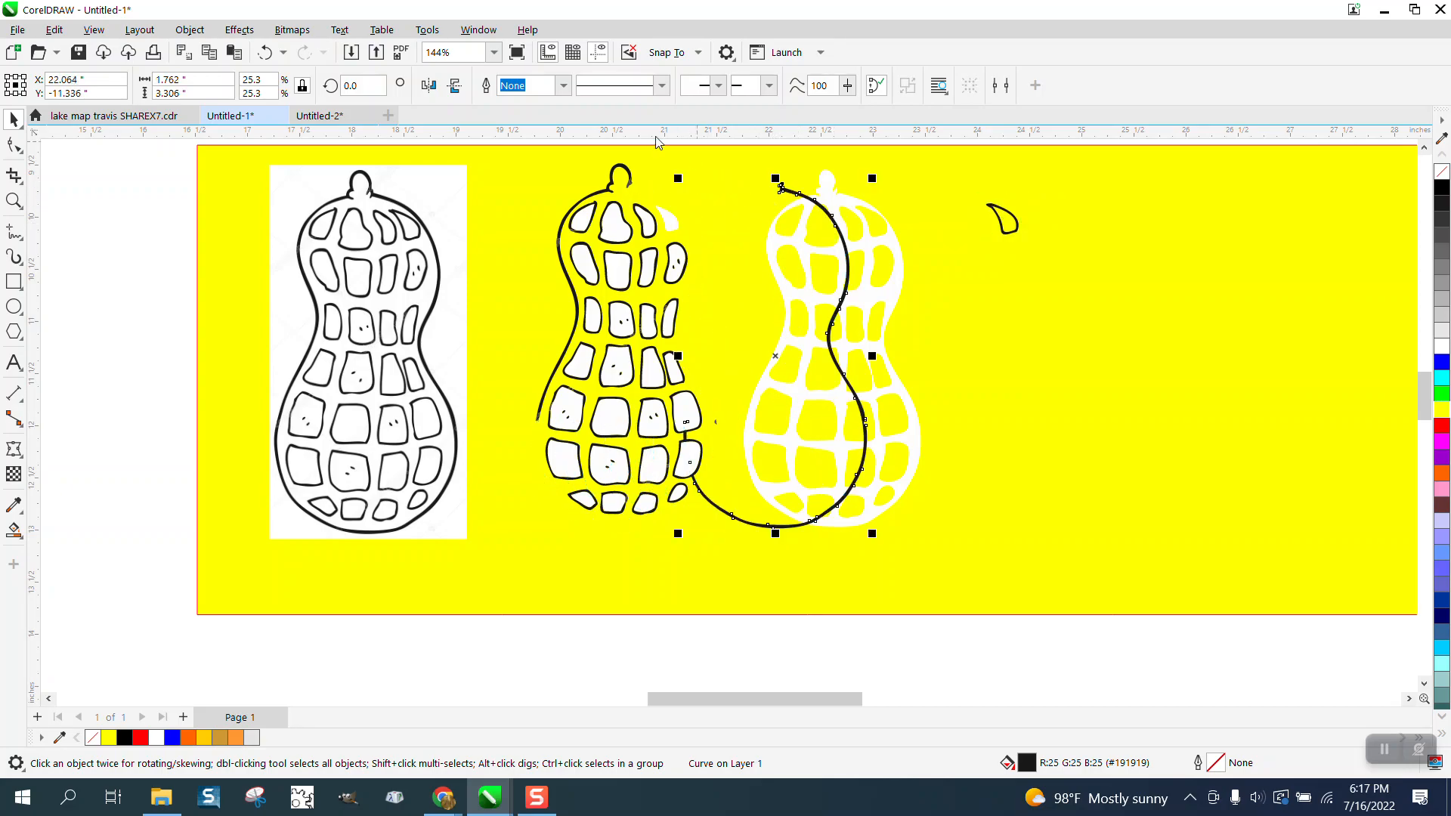
click(266, 52)
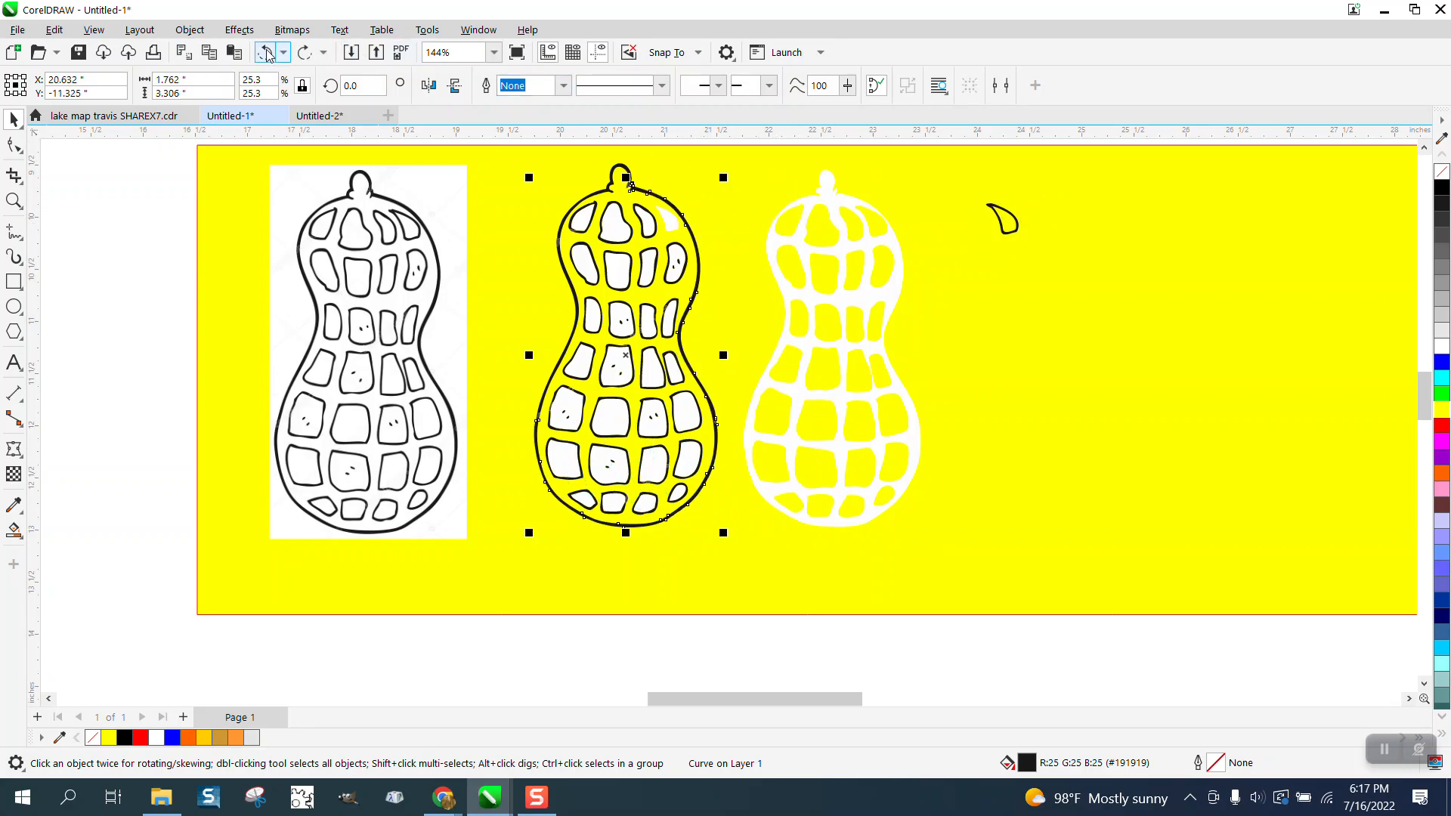
click(266, 53)
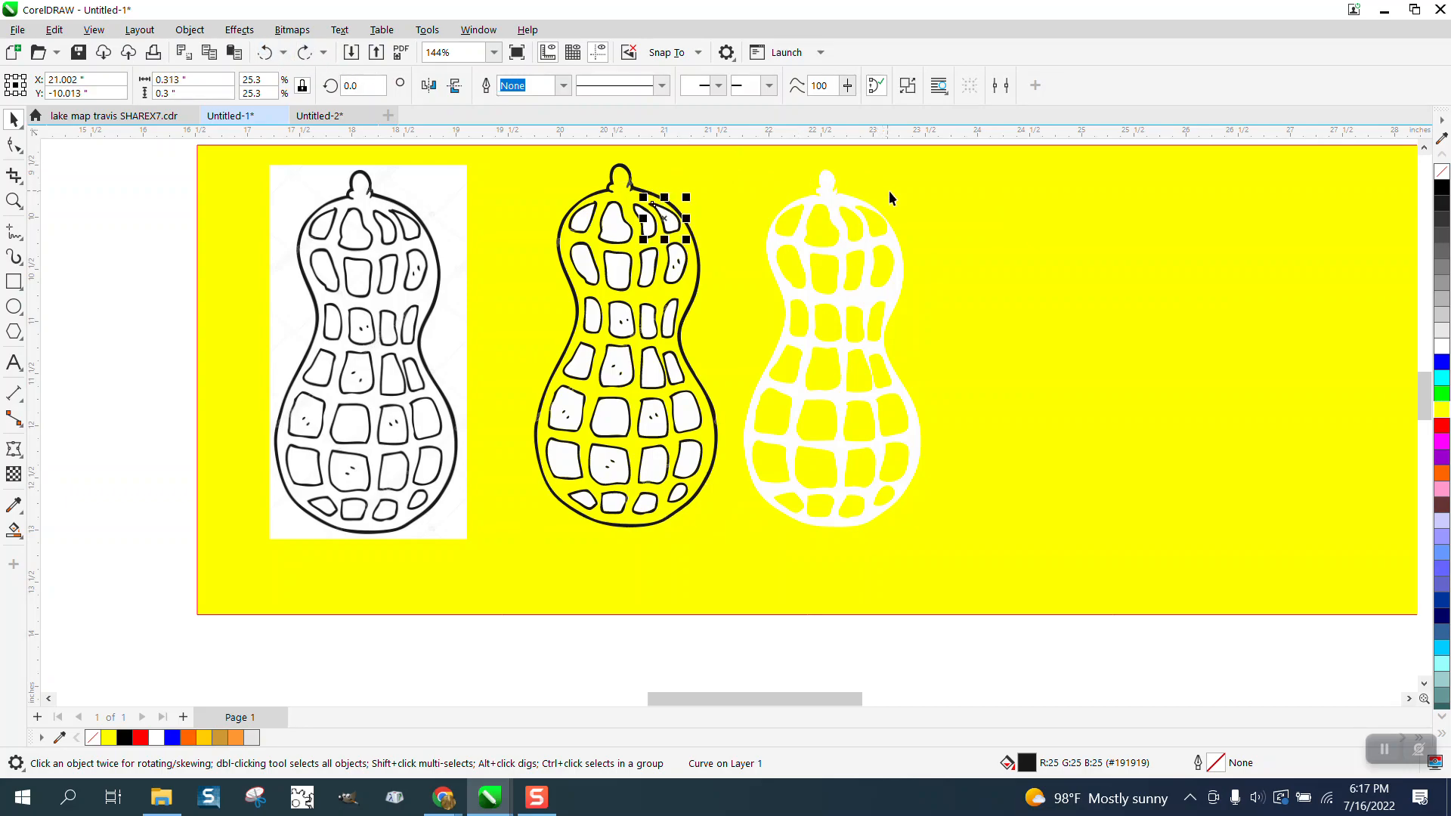
click(266, 52)
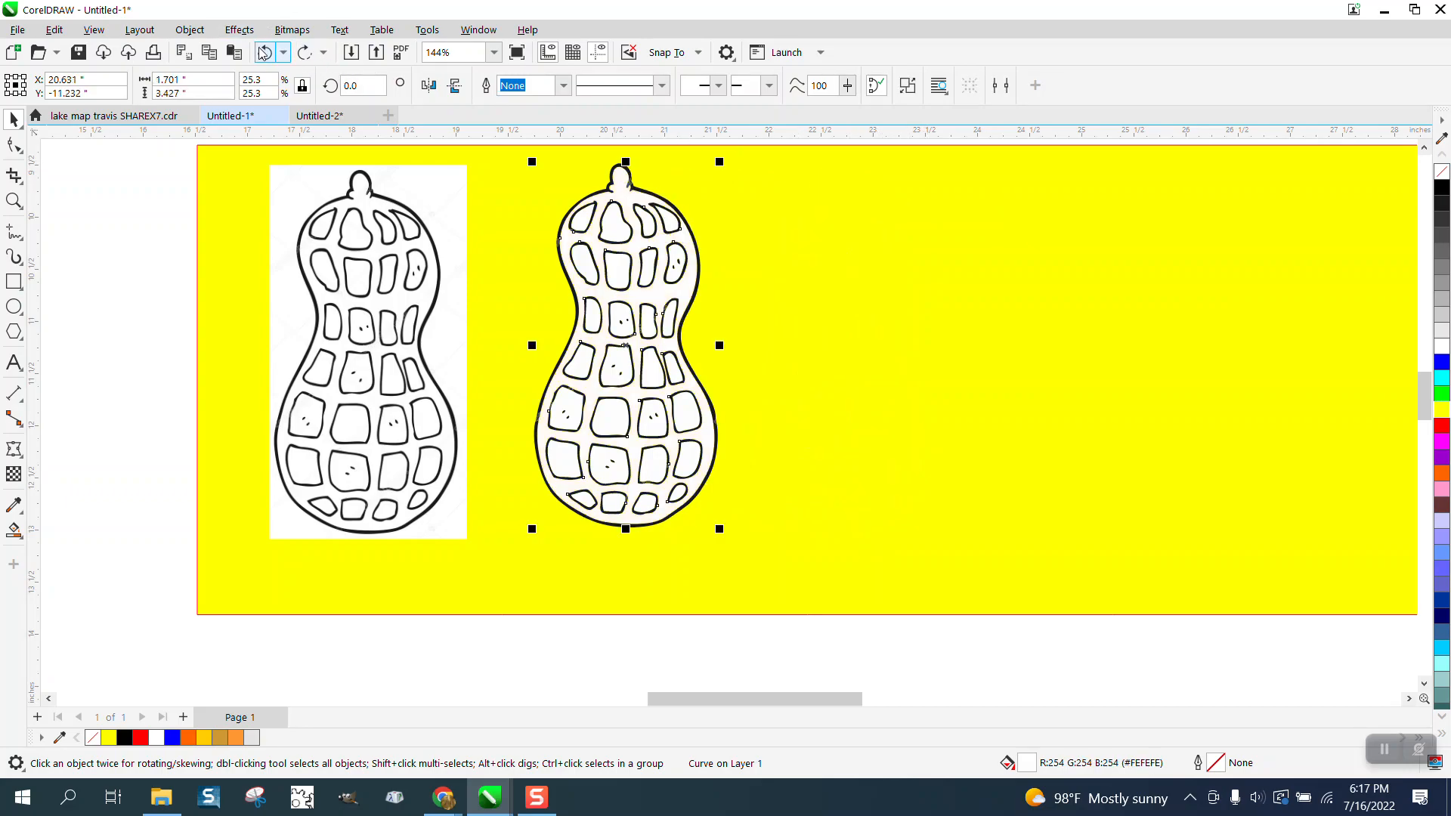
Delete the white body shape surrounding the cells of the traced peanut.
click(733, 194)
click(690, 242)
key(Delete)
Delete the white fill shapes inside the top row of cells on the traced peanut.
click(14, 200)
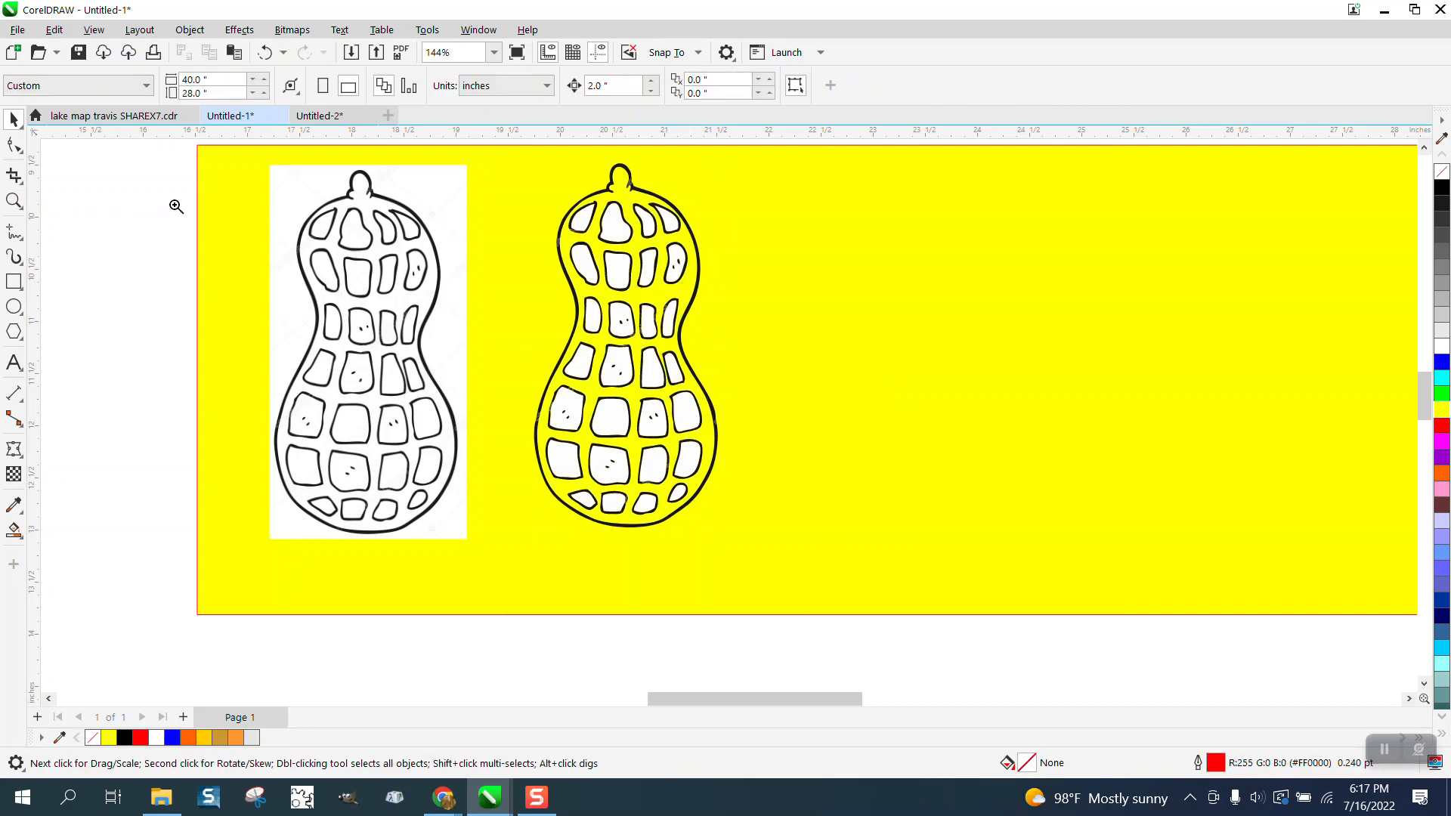
drag(518, 227, 814, 538)
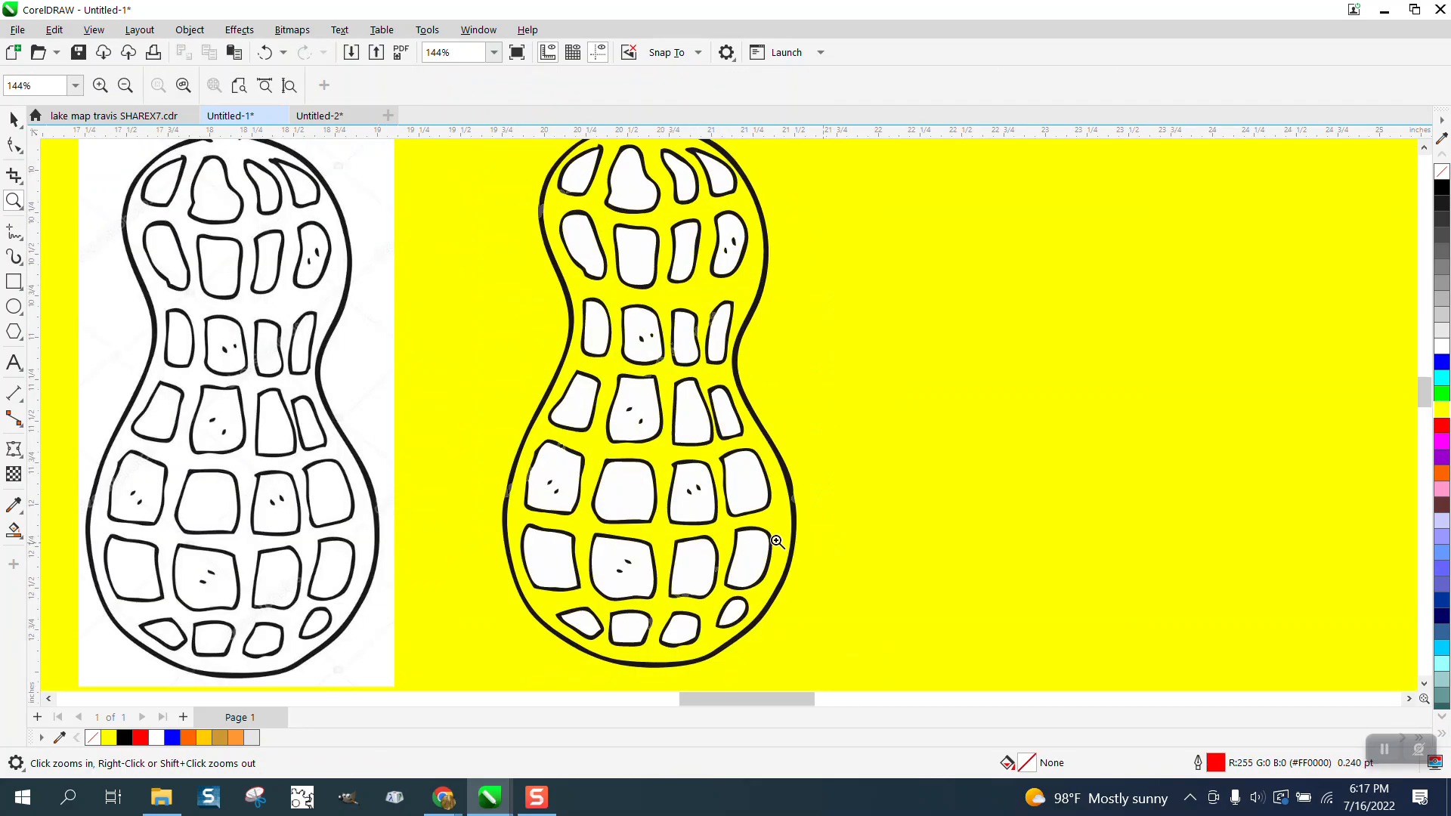
click(13, 531)
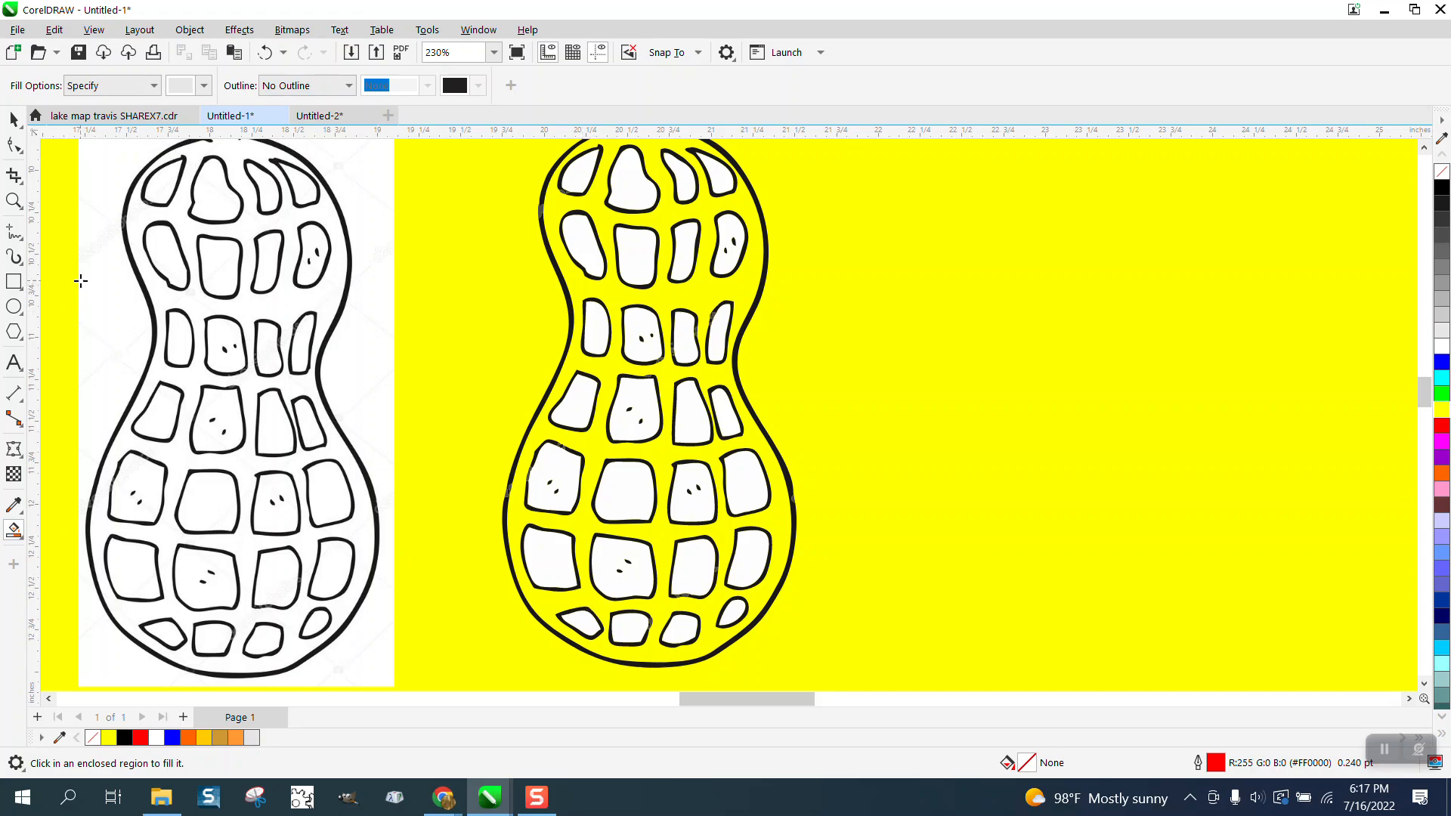
click(14, 120)
click(579, 177)
key(Delete)
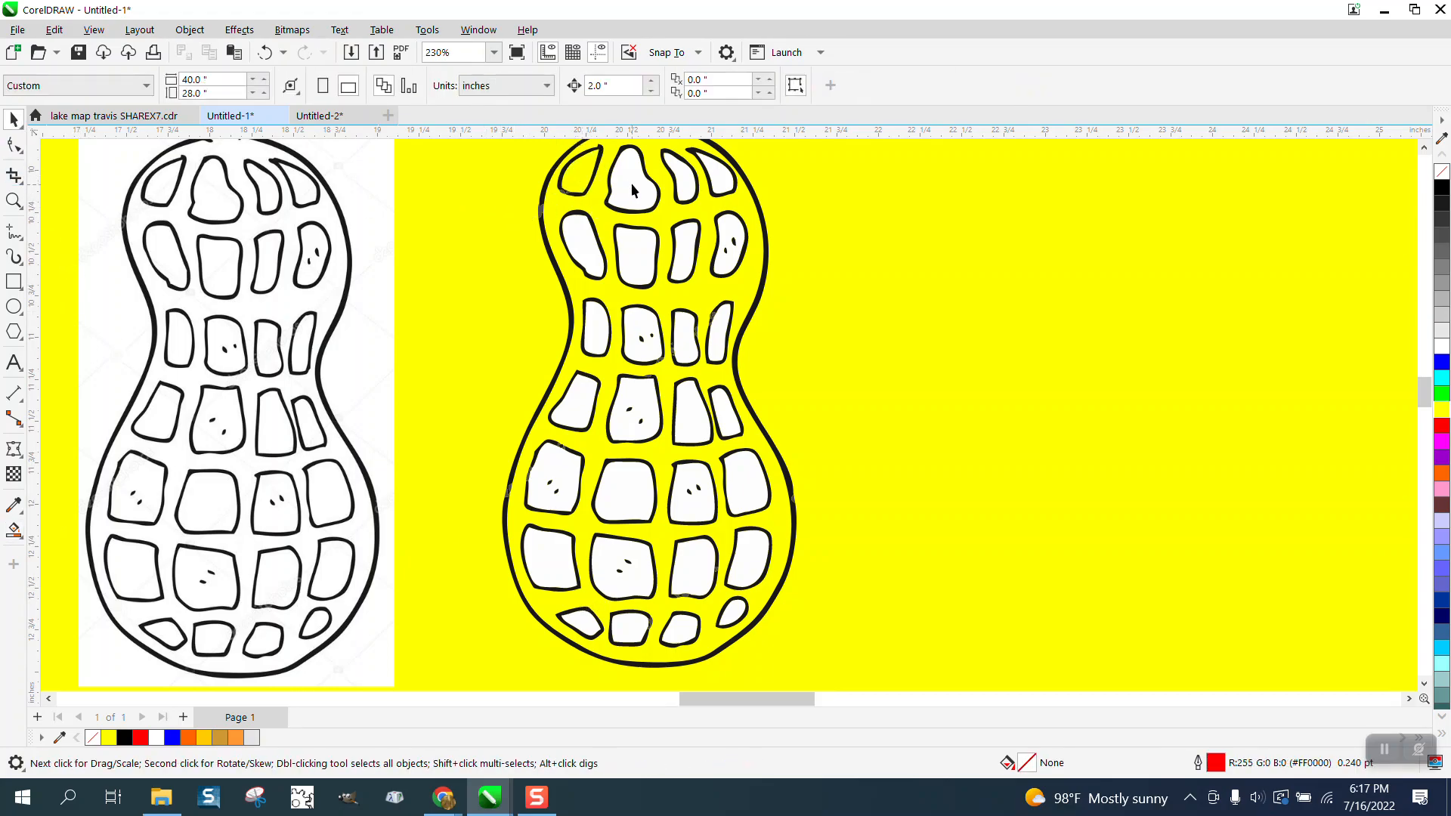
click(631, 187)
key(Delete)
click(682, 175)
key(Delete)
key(Delete)
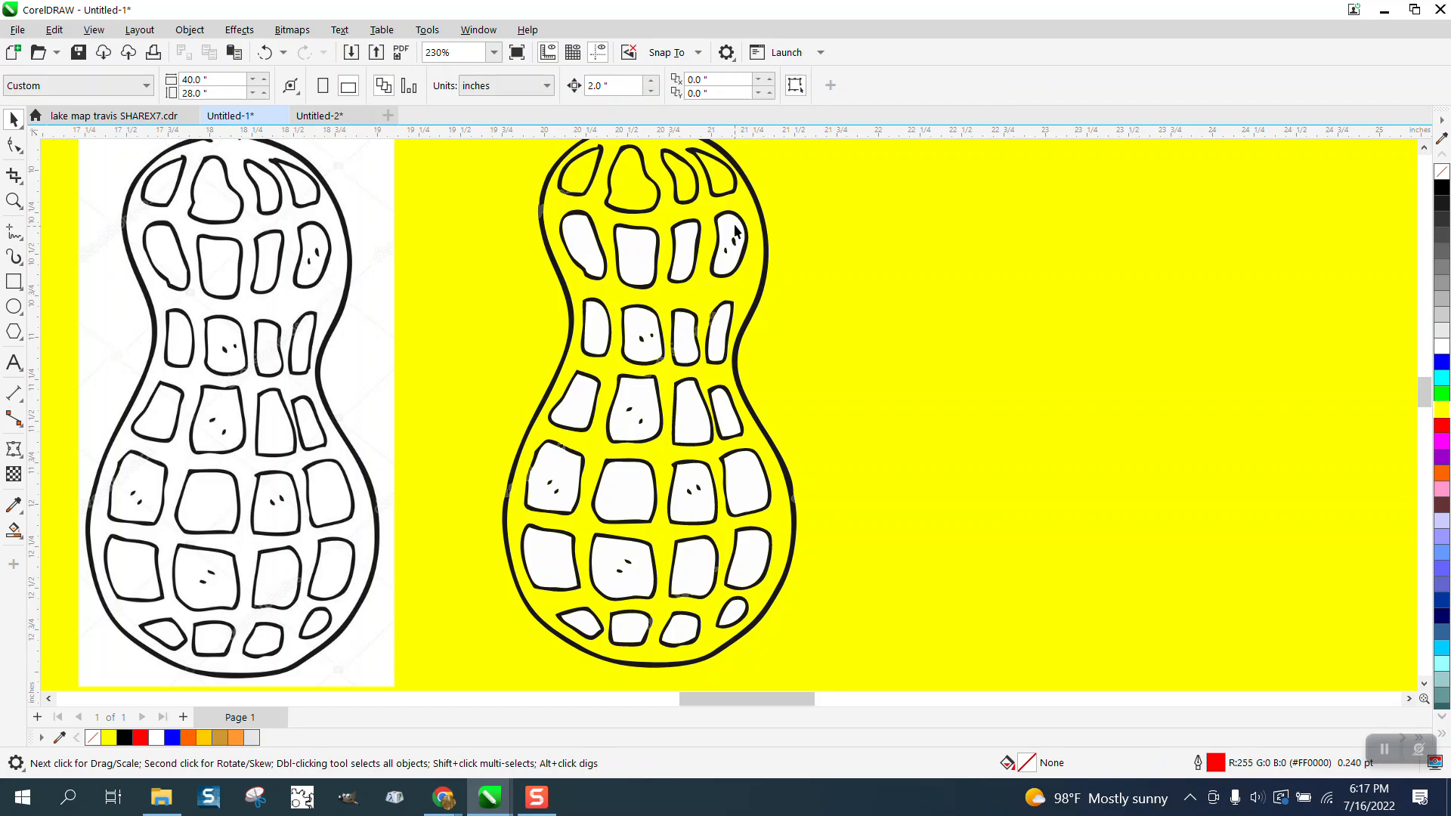
Delete the white fill shapes inside the second row of cells on the traced peanut.
click(640, 252)
key(Delete)
click(595, 251)
key(Delete)
Delete the white fill shapes inside the third row of cells, at the traced peanut's narrow waist.
click(591, 317)
key(Delete)
click(644, 325)
key(Delete)
click(688, 331)
key(Delete)
click(716, 328)
key(Delete)
Delete the white fill shapes inside the fourth row of cells, just below the traced peanut's waist.
click(719, 402)
key(Delete)
click(695, 404)
key(Delete)
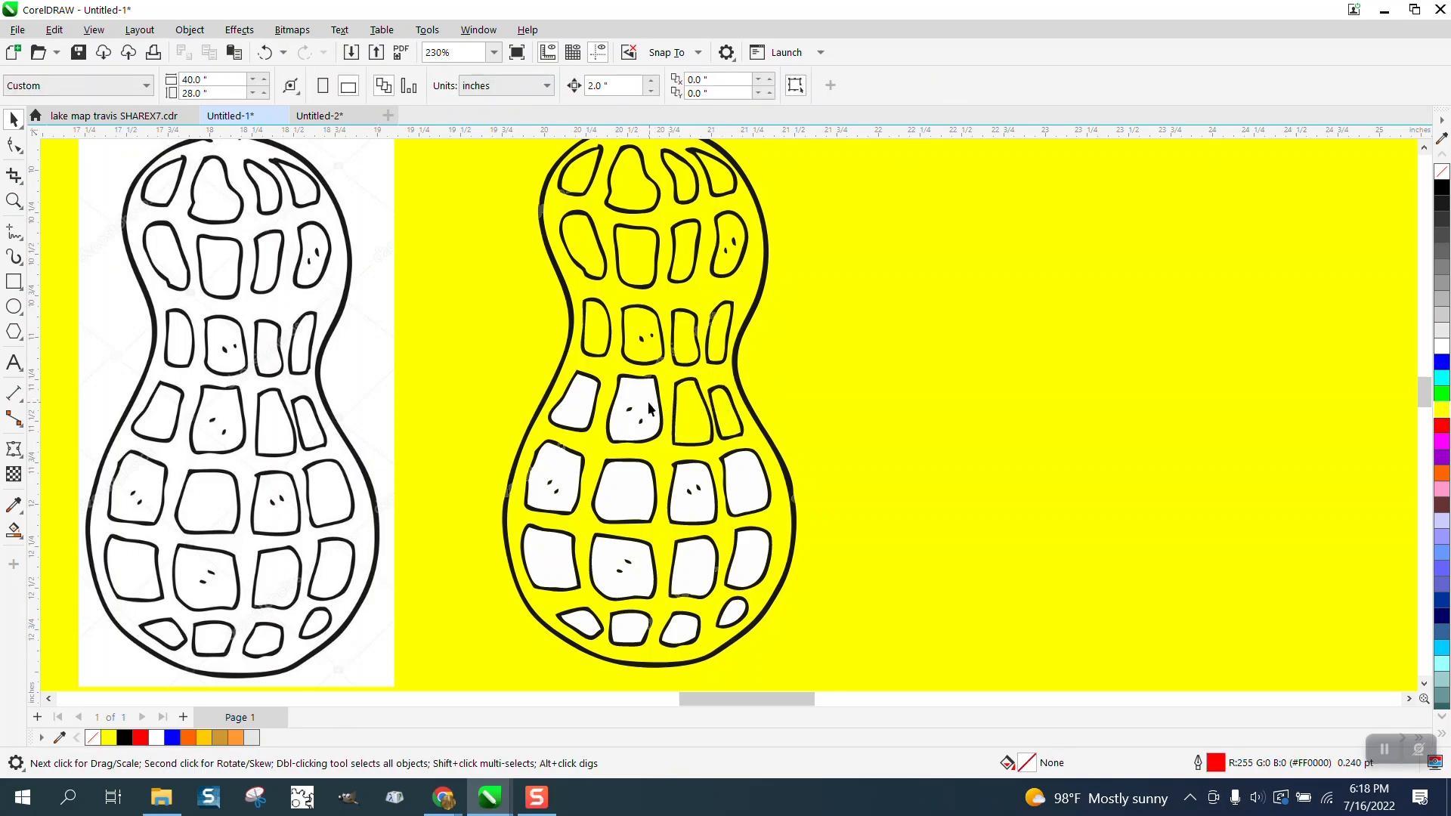
click(649, 404)
key(Delete)
click(574, 397)
key(Delete)
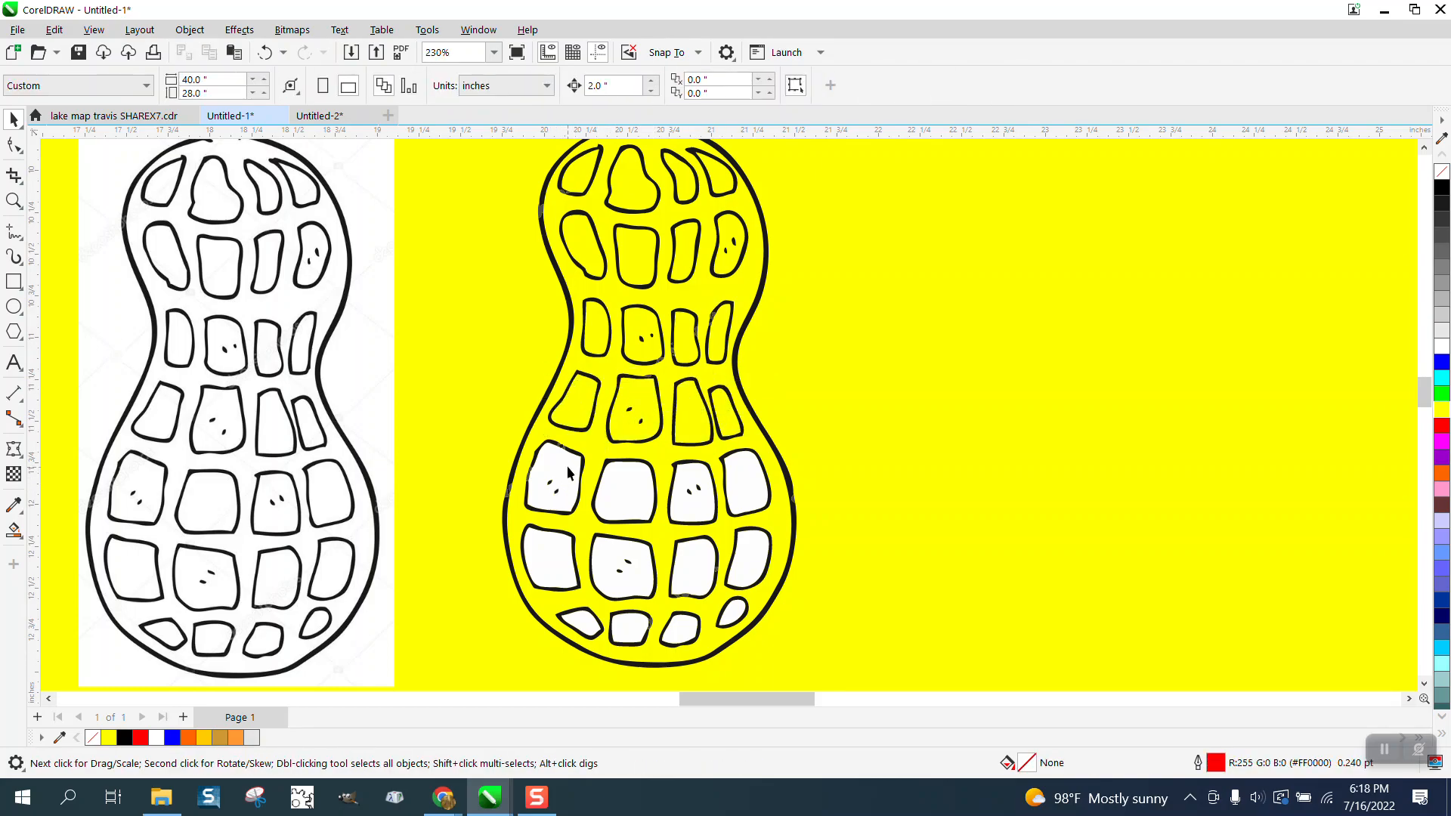
Delete the white fill shapes inside the fifth row of cells on the traced peanut.
click(569, 472)
key(Delete)
click(635, 483)
key(Delete)
click(690, 486)
key(Delete)
click(746, 485)
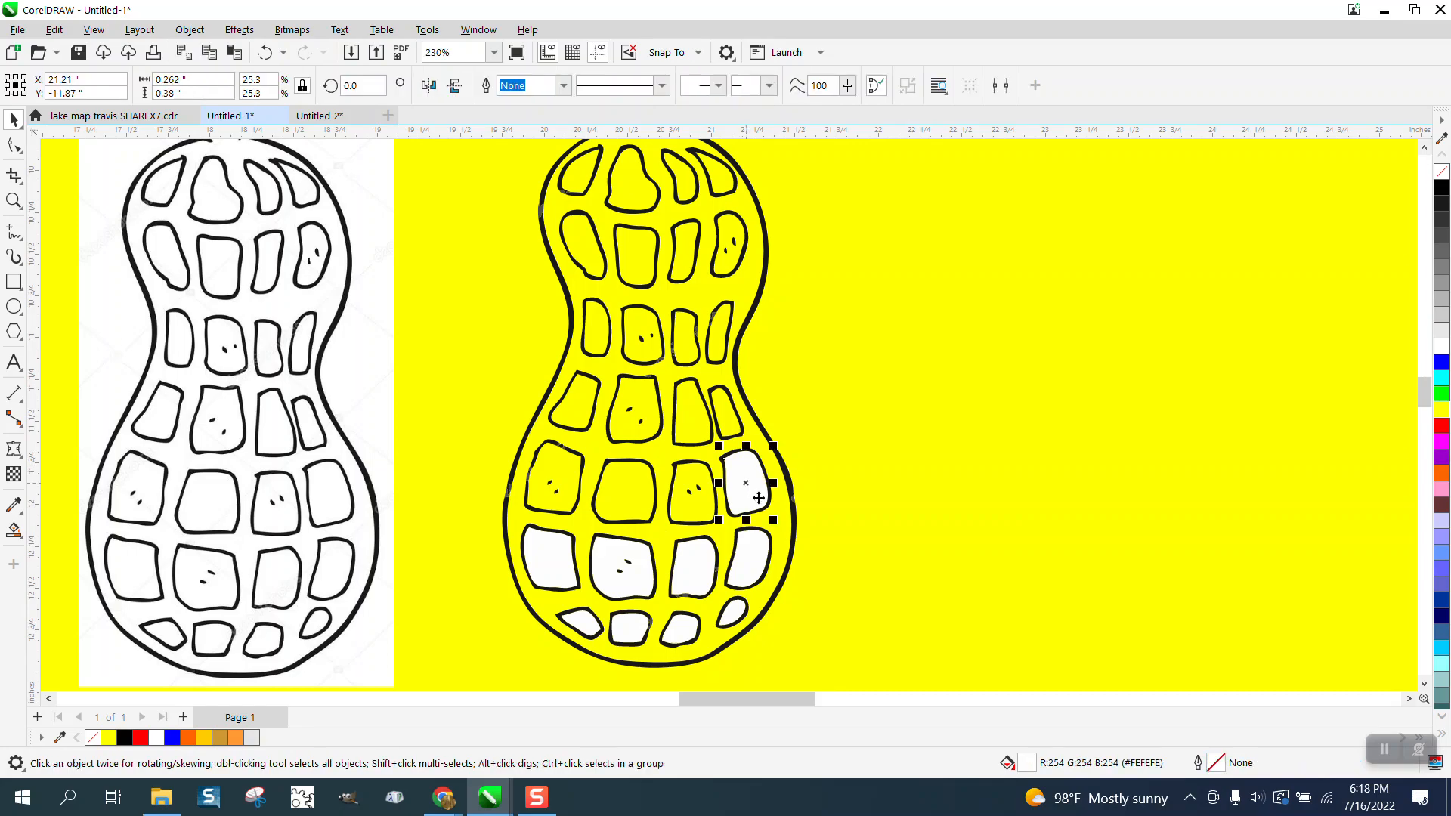
key(Delete)
Delete the white fill shapes inside the sixth row of cells on the traced peanut.
click(748, 558)
key(Delete)
click(692, 567)
key(Delete)
click(610, 544)
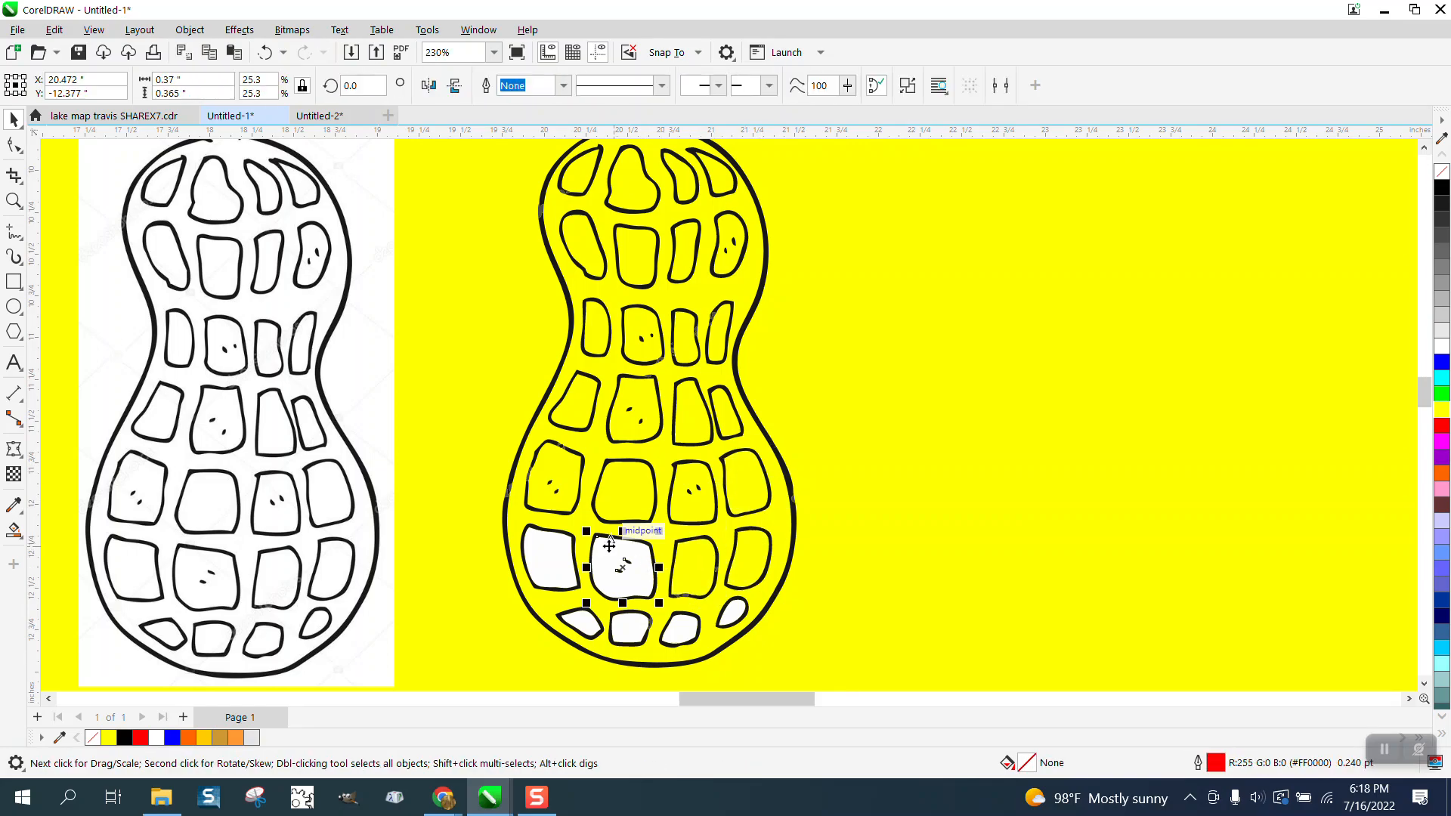
key(Delete)
click(555, 558)
key(Delete)
Delete the white fill shapes inside the bottom row of cells on the traced peanut, keeping the black line art.
click(582, 619)
key(Delete)
click(629, 628)
key(Delete)
click(680, 626)
key(Delete)
click(737, 616)
click(265, 52)
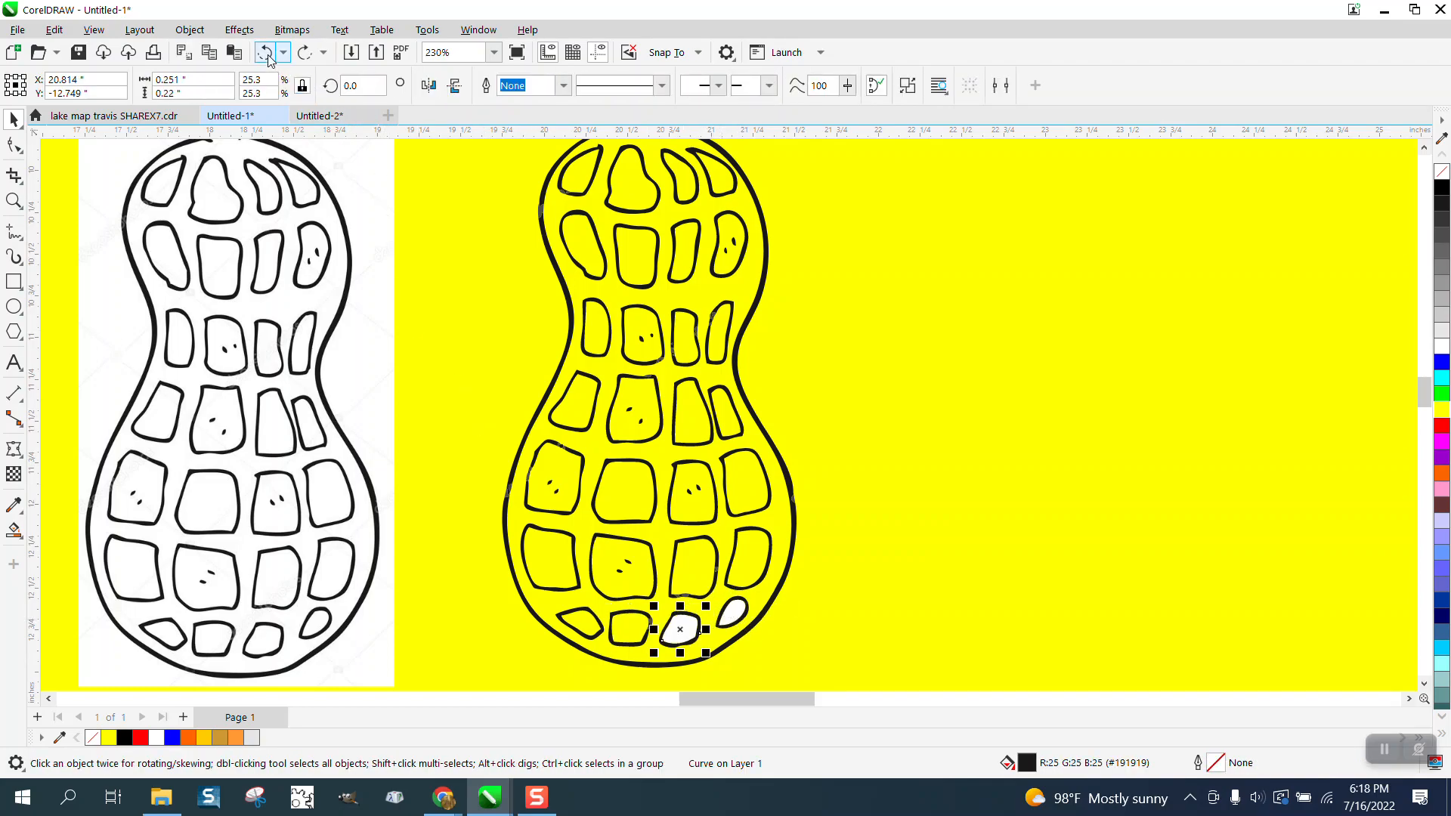
click(264, 52)
click(305, 52)
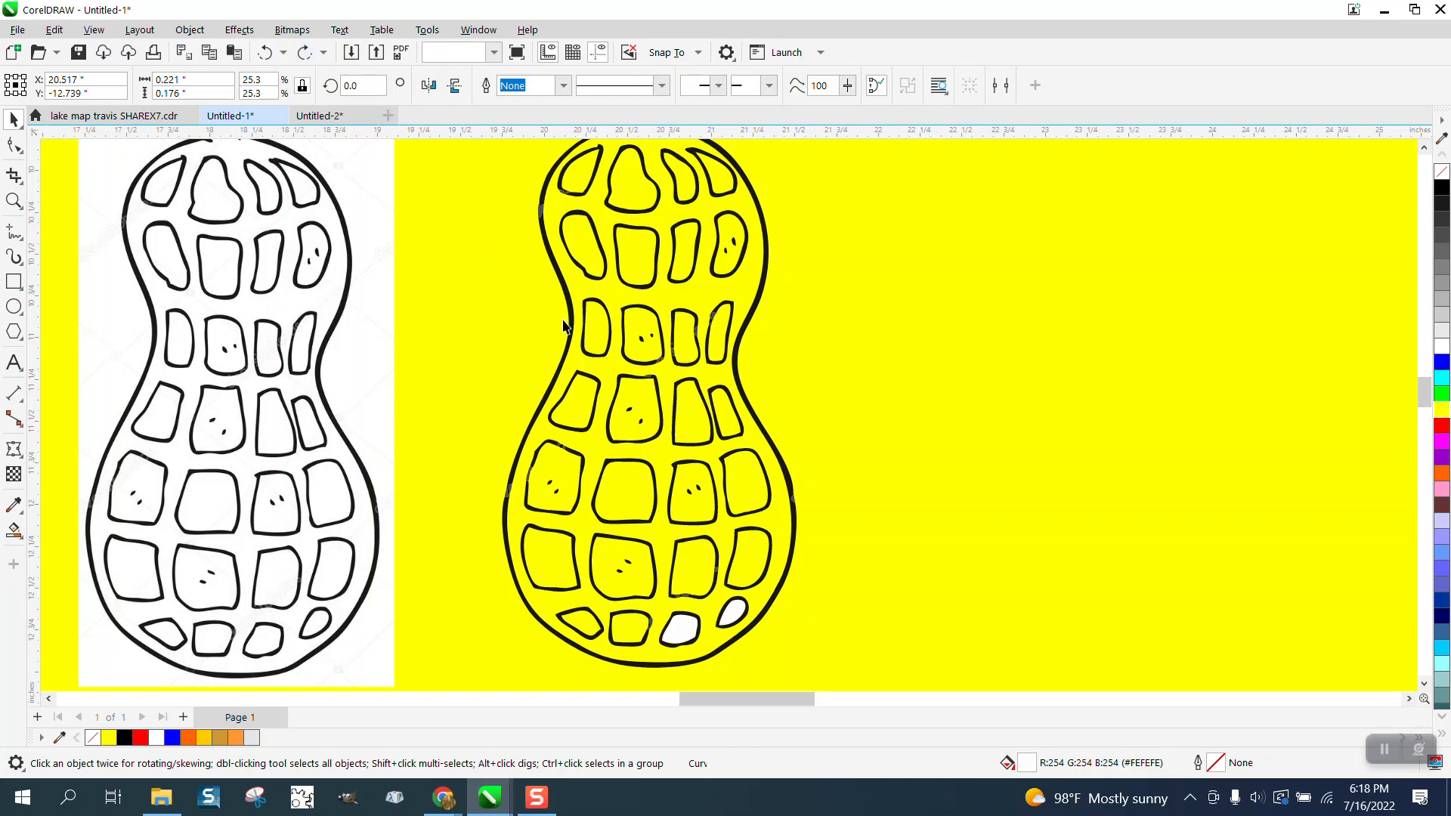
click(684, 621)
key(Delete)
click(738, 611)
key(Delete)
Move the yellow rectangle together with both small peanuts across to the page's right edge.
scroll(733, 491, down, 2)
scroll(703, 465, down, 5)
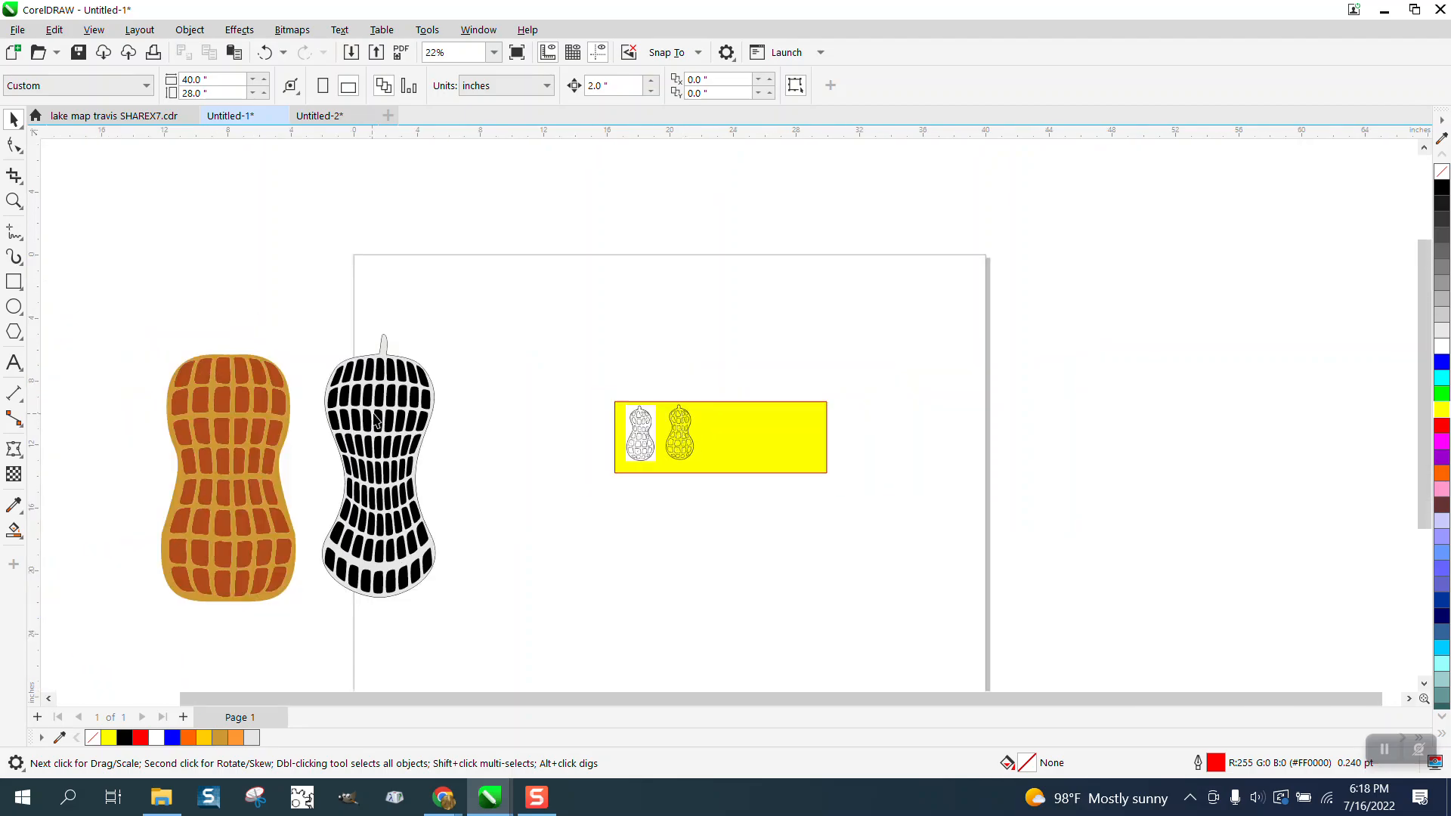
drag(923, 545, 923, 545)
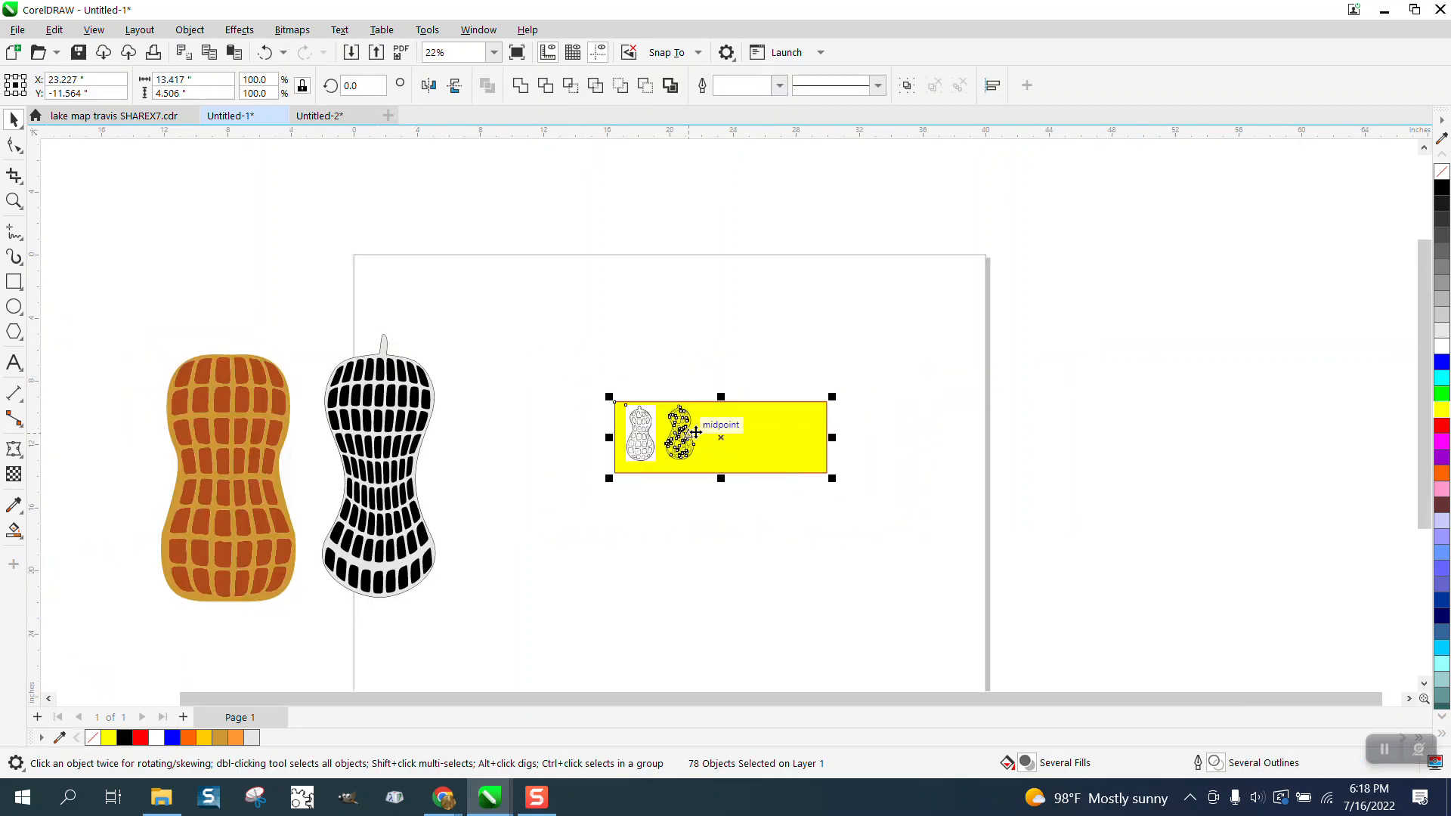
drag(680, 437, 984, 393)
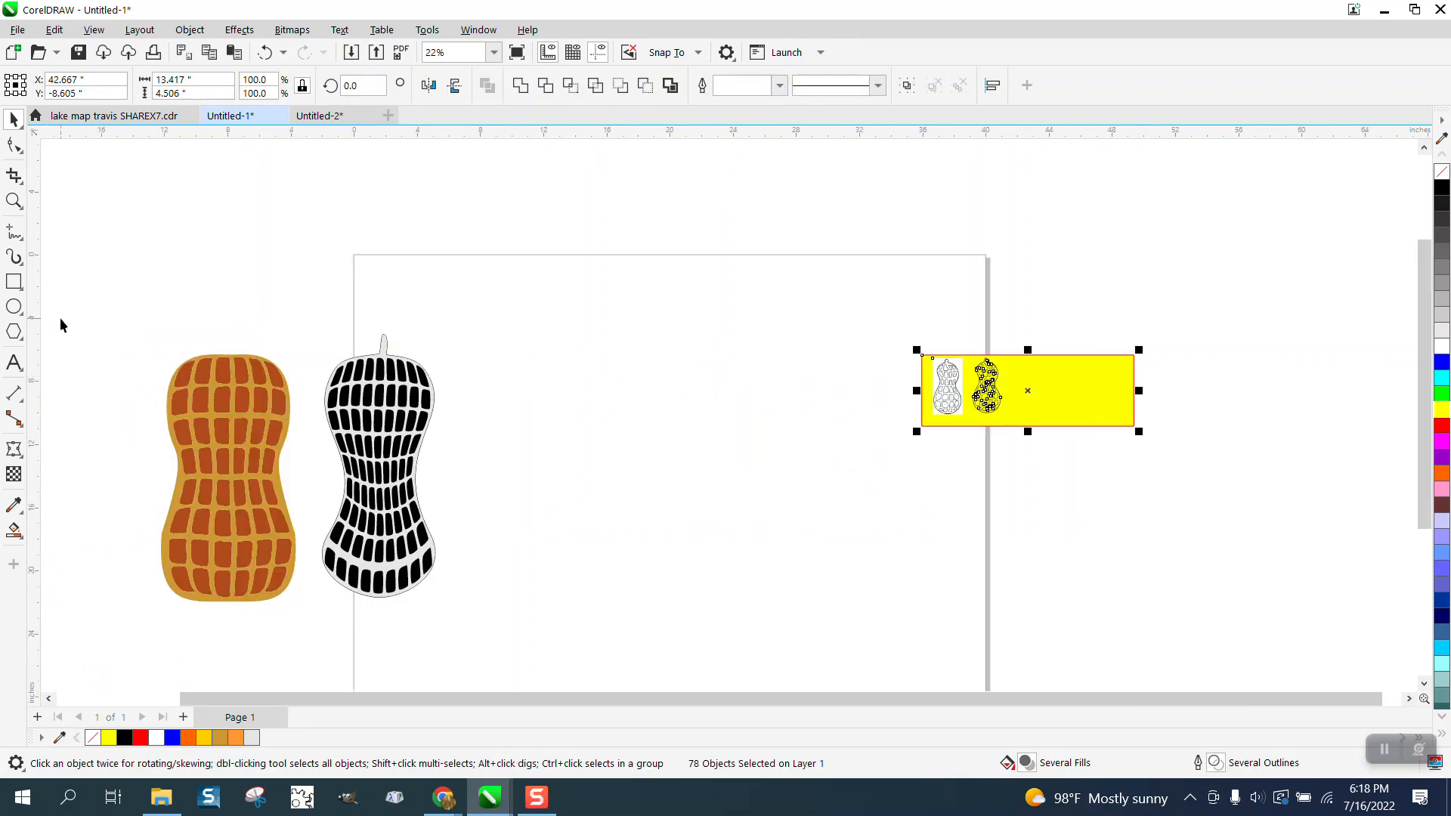
Create a new symmetry and draw half a peanut outline freehand, about 18 inches tall, starting and ending on the mirror line.
click(190, 31)
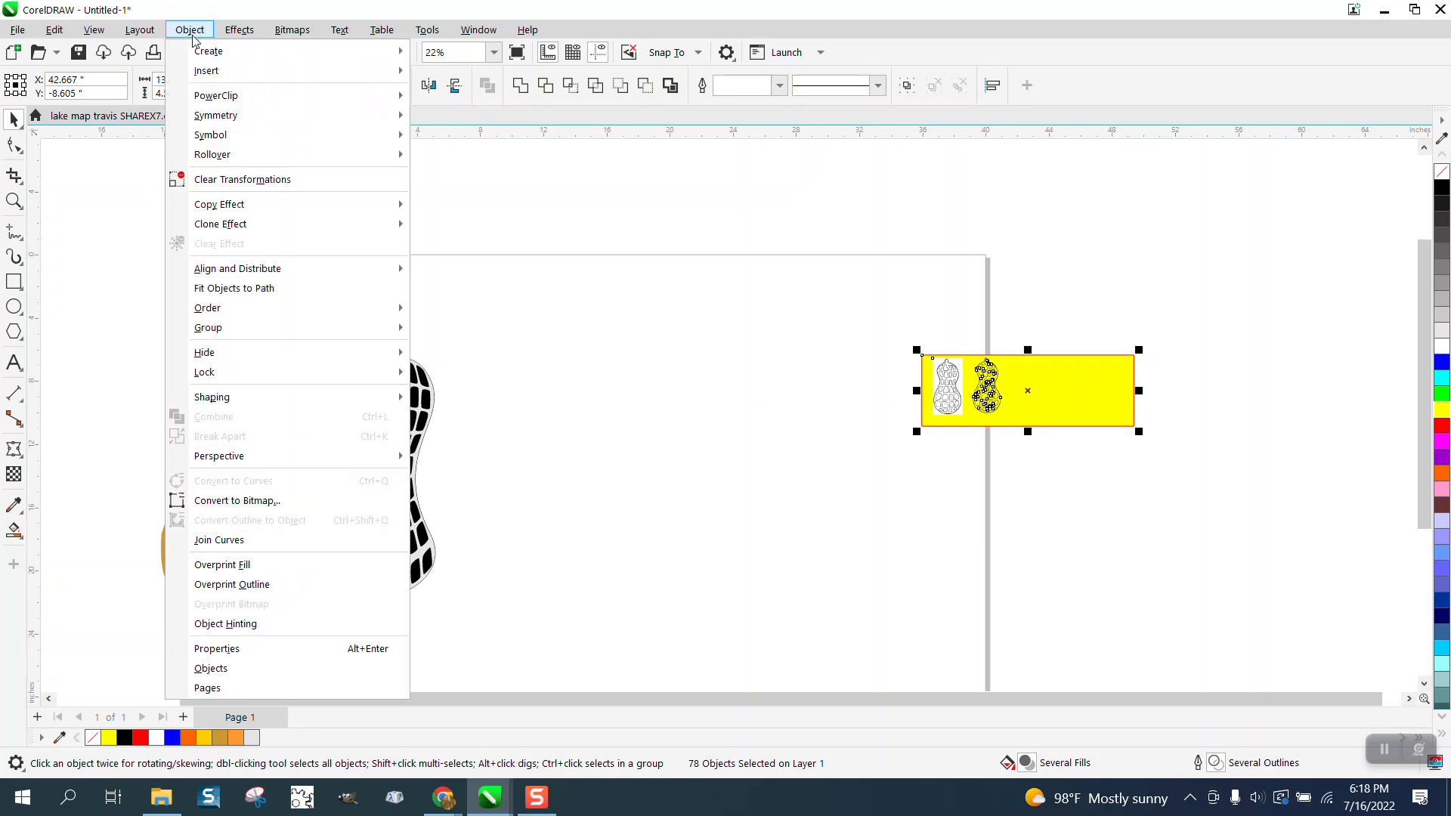
mouse_move(232, 121)
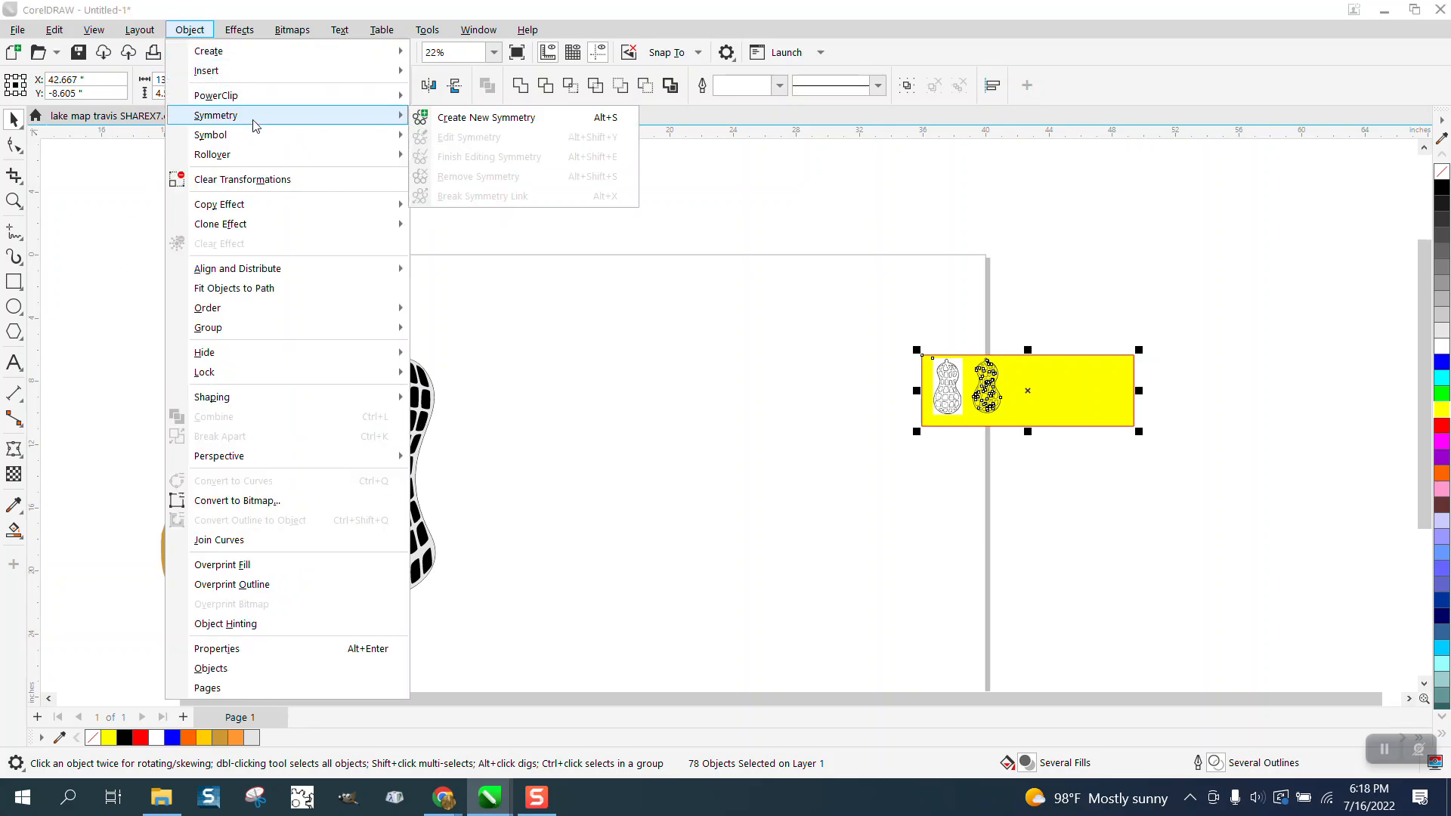
click(437, 118)
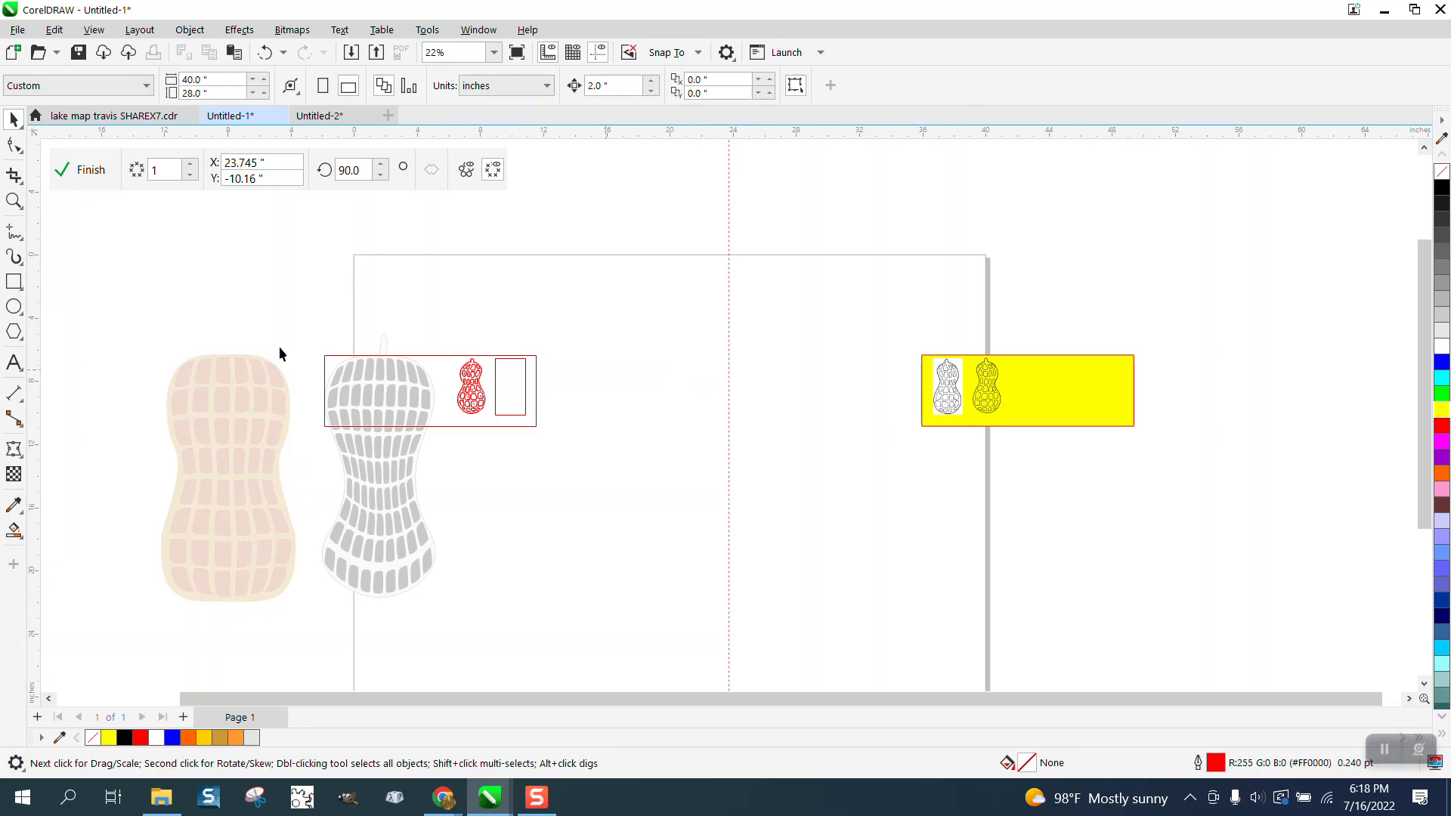
click(16, 233)
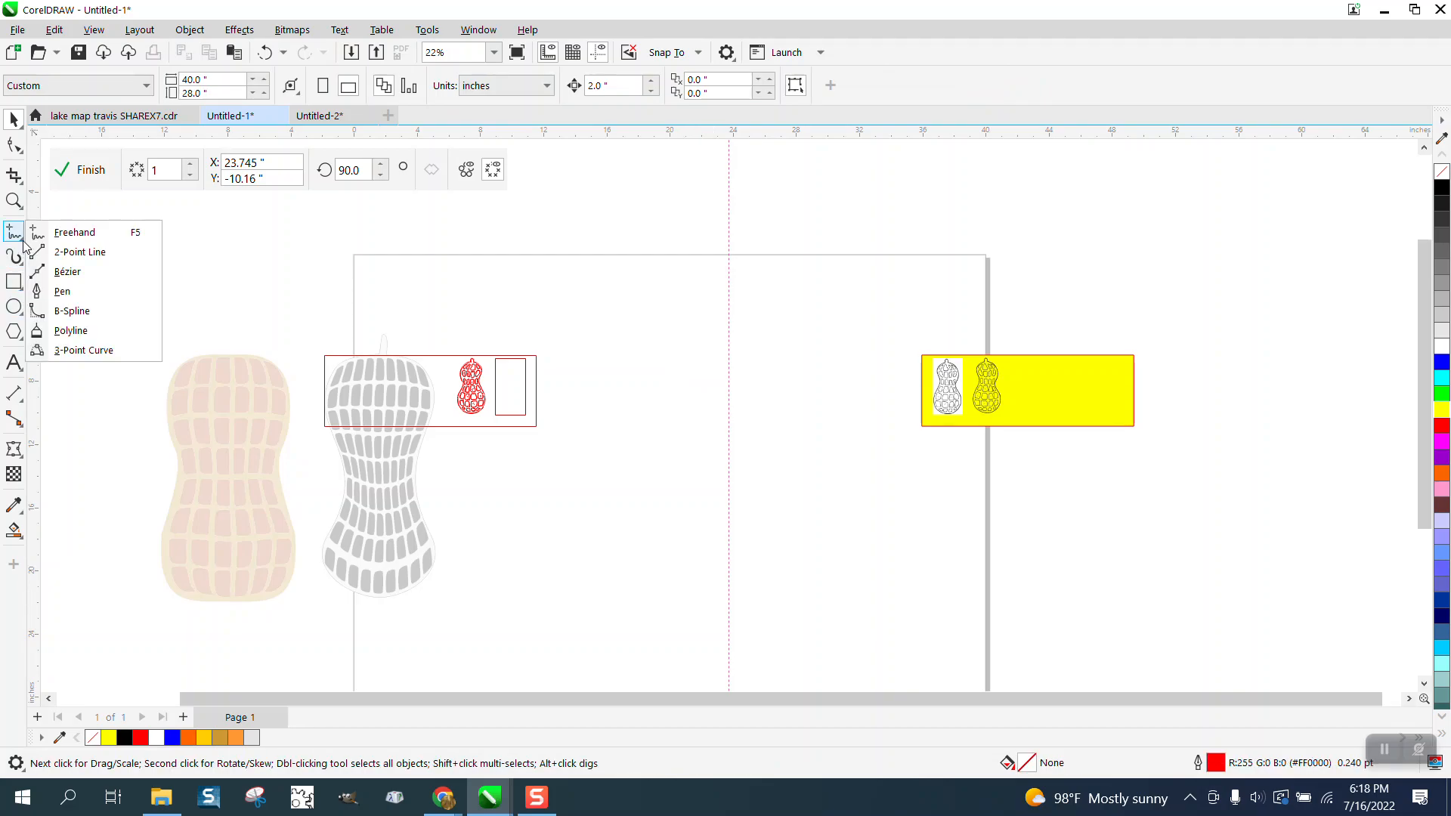
click(75, 241)
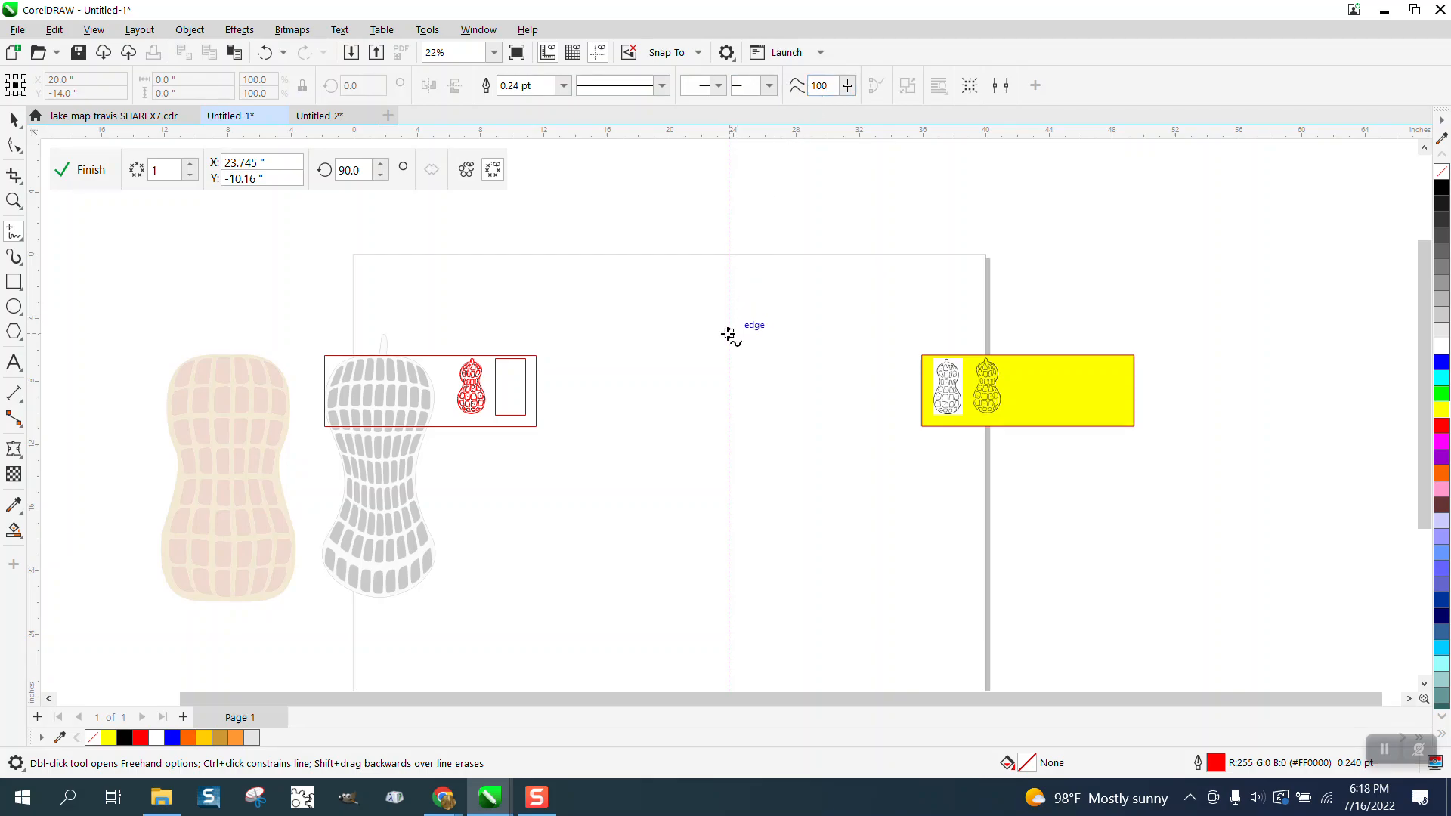
mouse_move(727, 333)
mouse_down()
mouse_move(678, 341)
mouse_move(655, 376)
mouse_move(685, 459)
mouse_move(660, 584)
mouse_move(685, 614)
mouse_move(729, 618)
mouse_up()
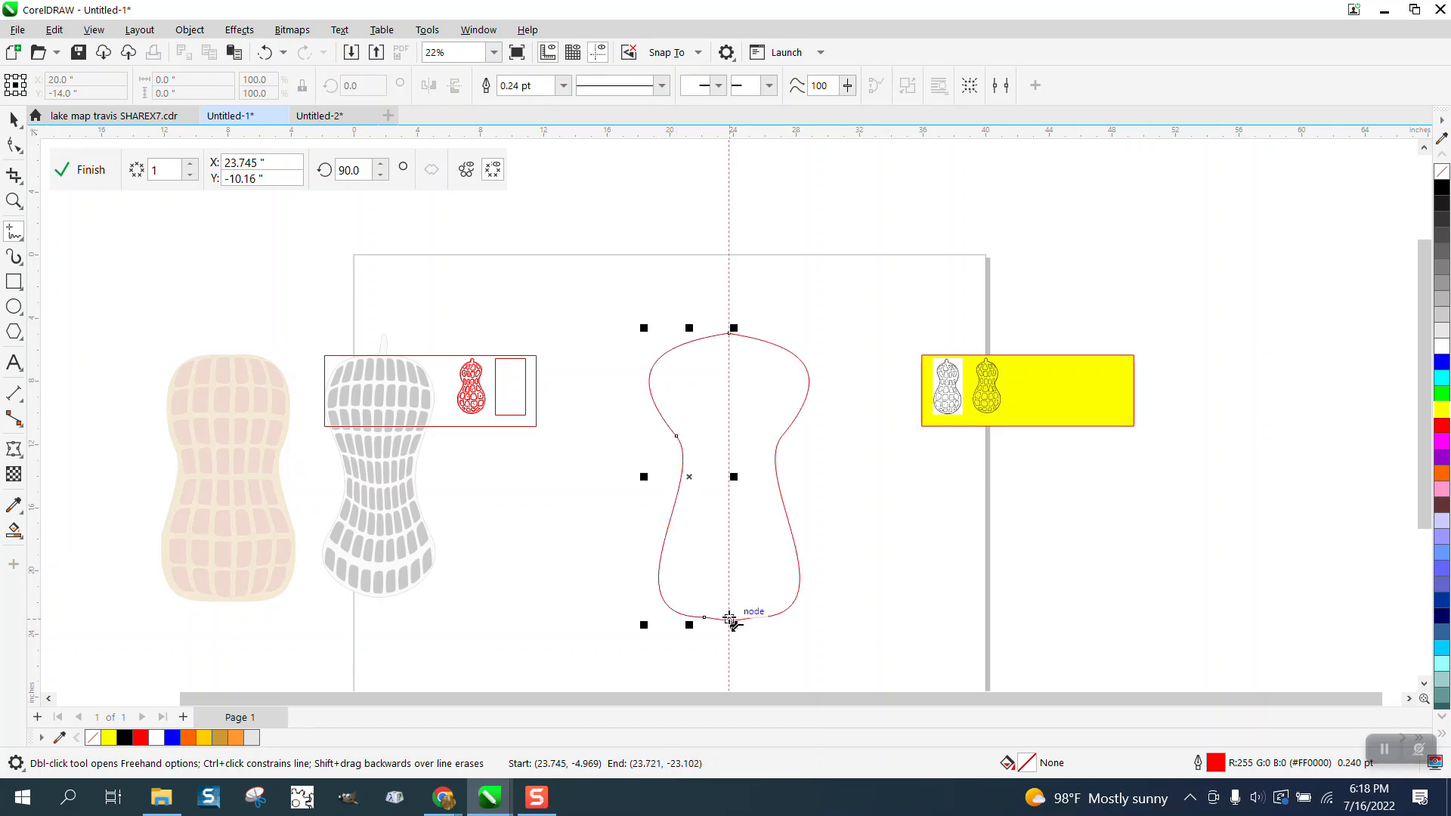
Round off the top of the half outline at the mirror line and nudge its waist node slightly upward.
click(15, 176)
click(13, 200)
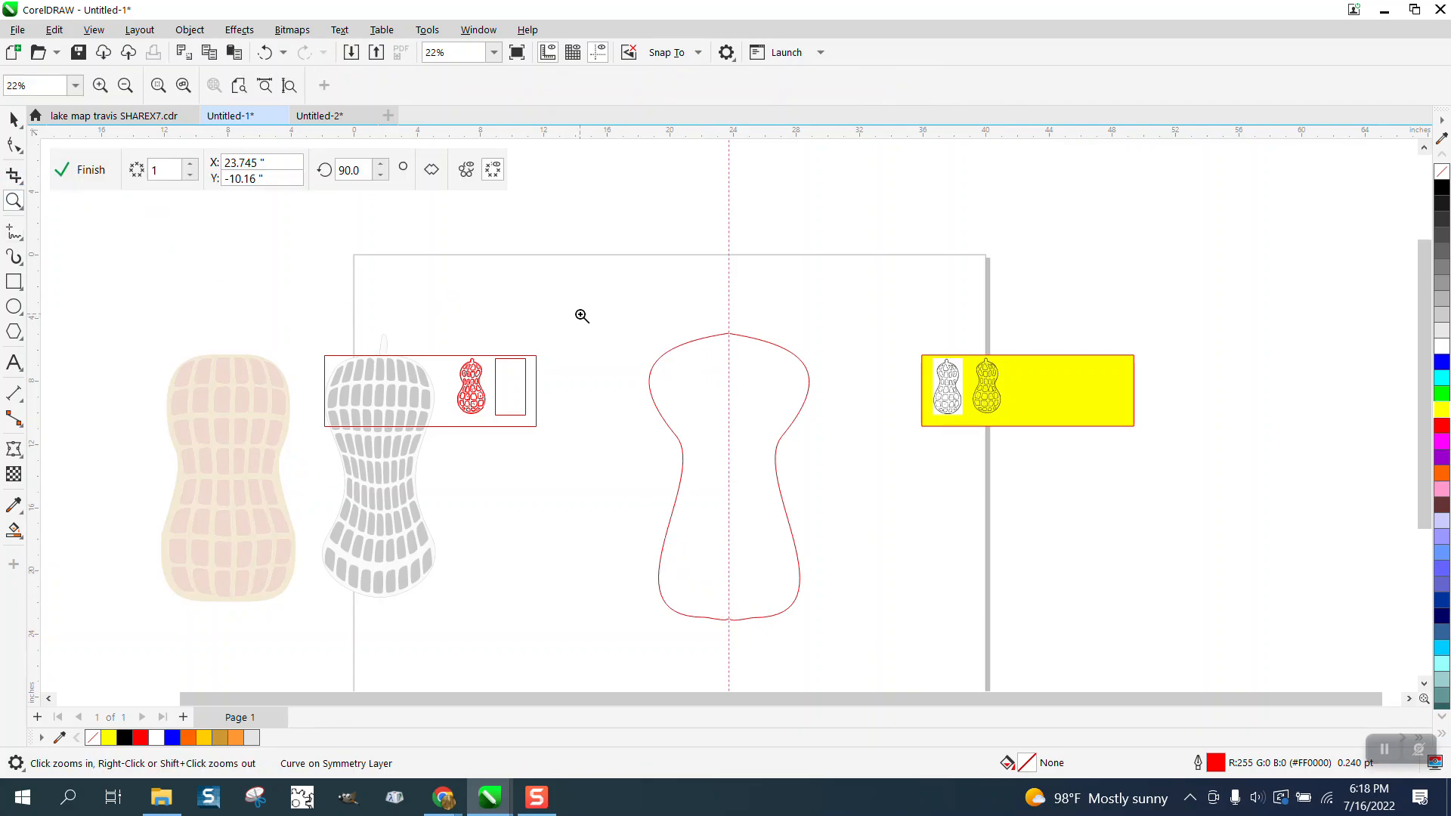
drag(831, 478, 831, 478)
click(14, 144)
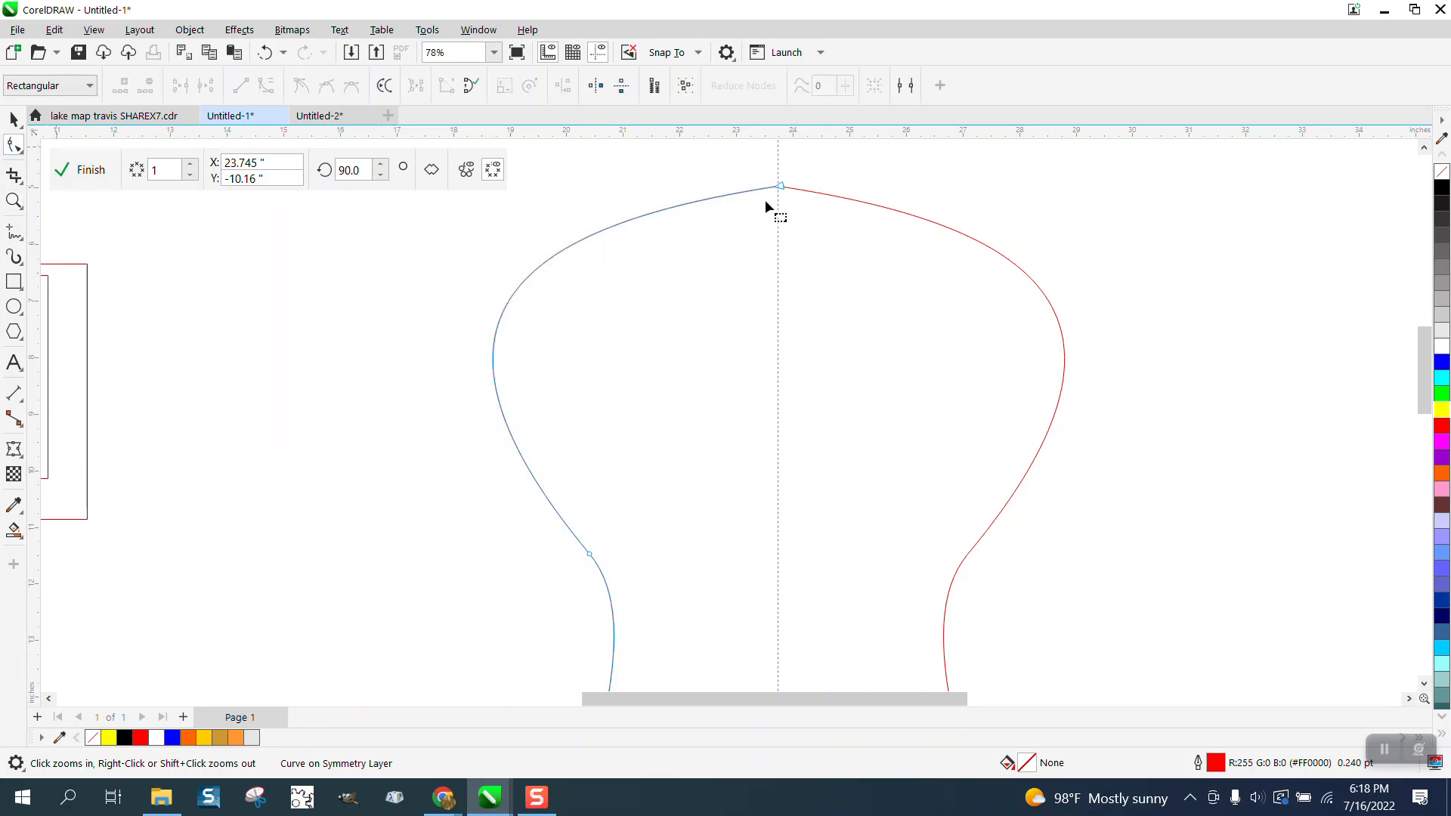
click(782, 185)
drag(544, 220, 575, 171)
scroll(610, 465, down, 2)
drag(594, 522, 592, 492)
scroll(575, 454, down, 2)
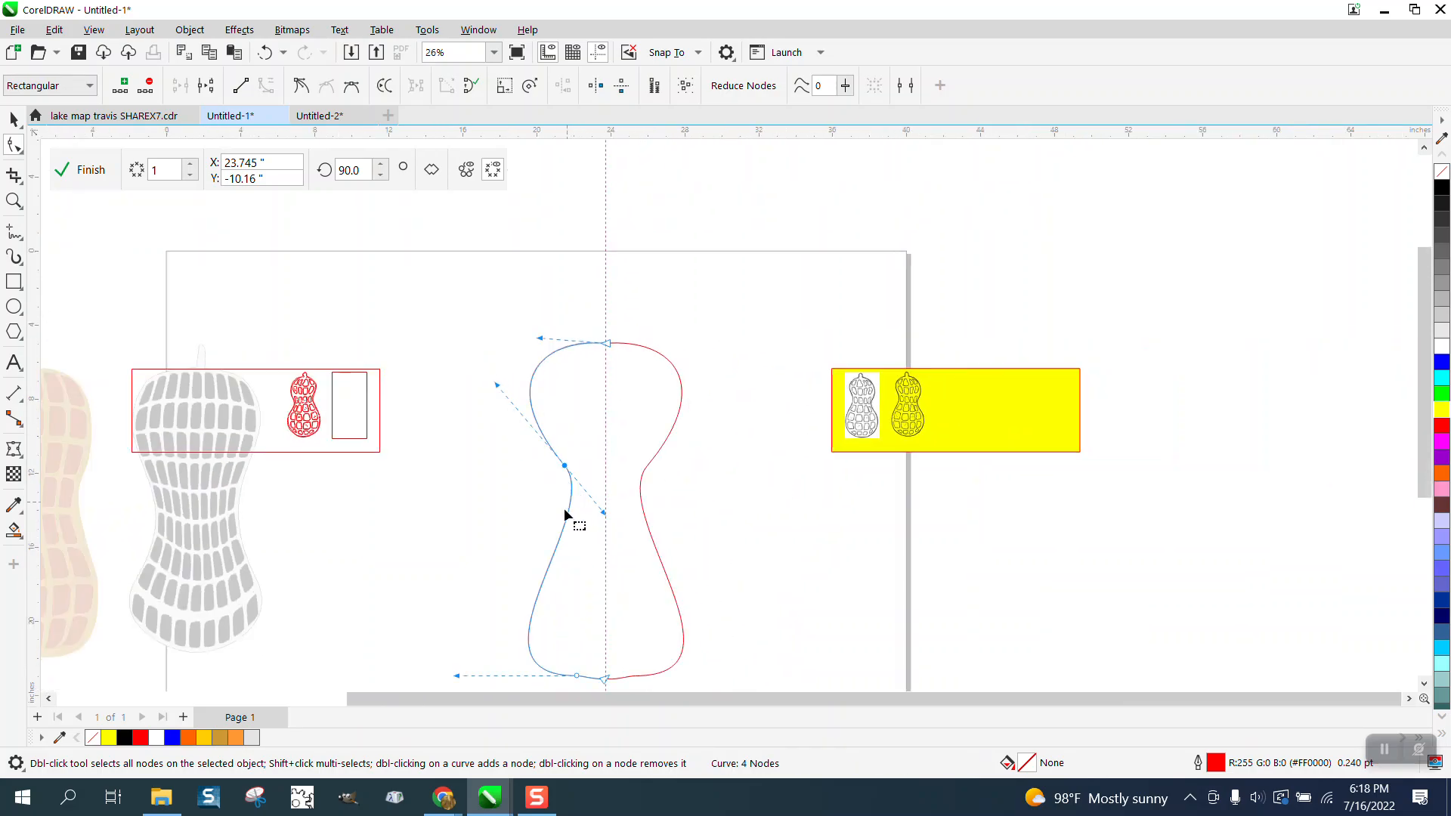
Try to reshape the half outline below the waist with an added node, and remove that node.
double_click(556, 555)
drag(569, 518, 560, 514)
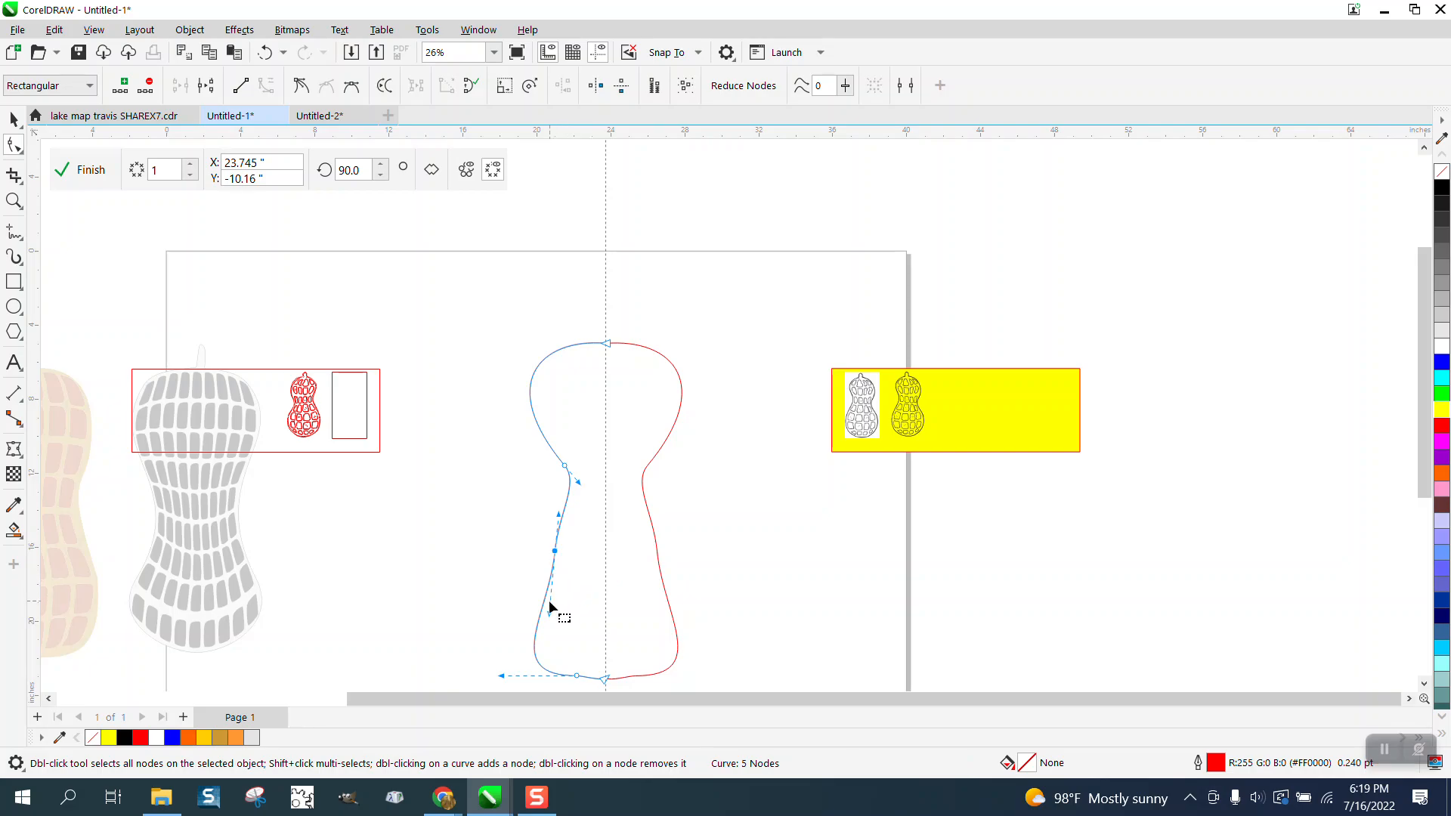
click(556, 553)
right_click(557, 552)
click(605, 377)
drag(525, 576, 528, 611)
click(554, 552)
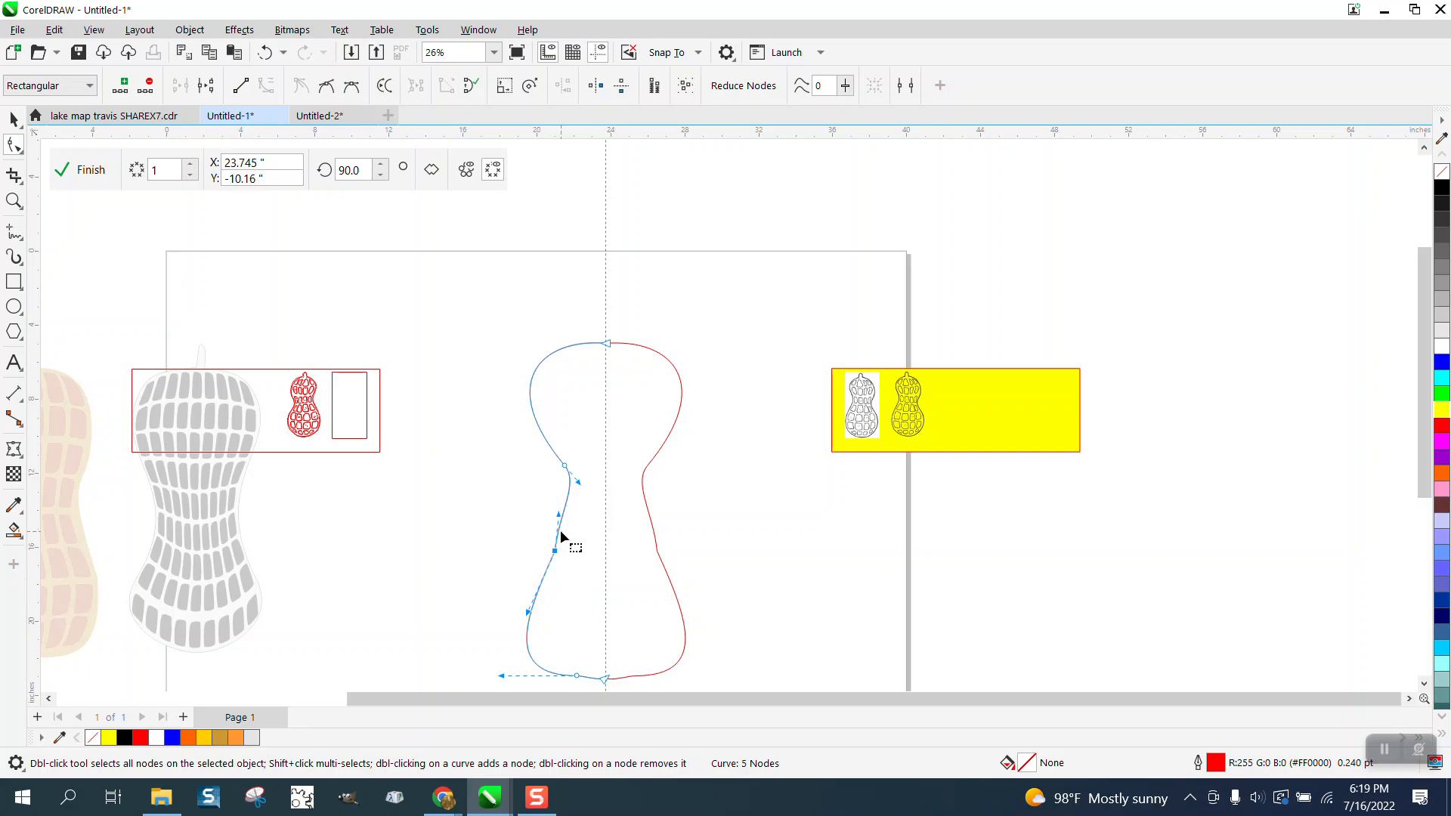
click(520, 583)
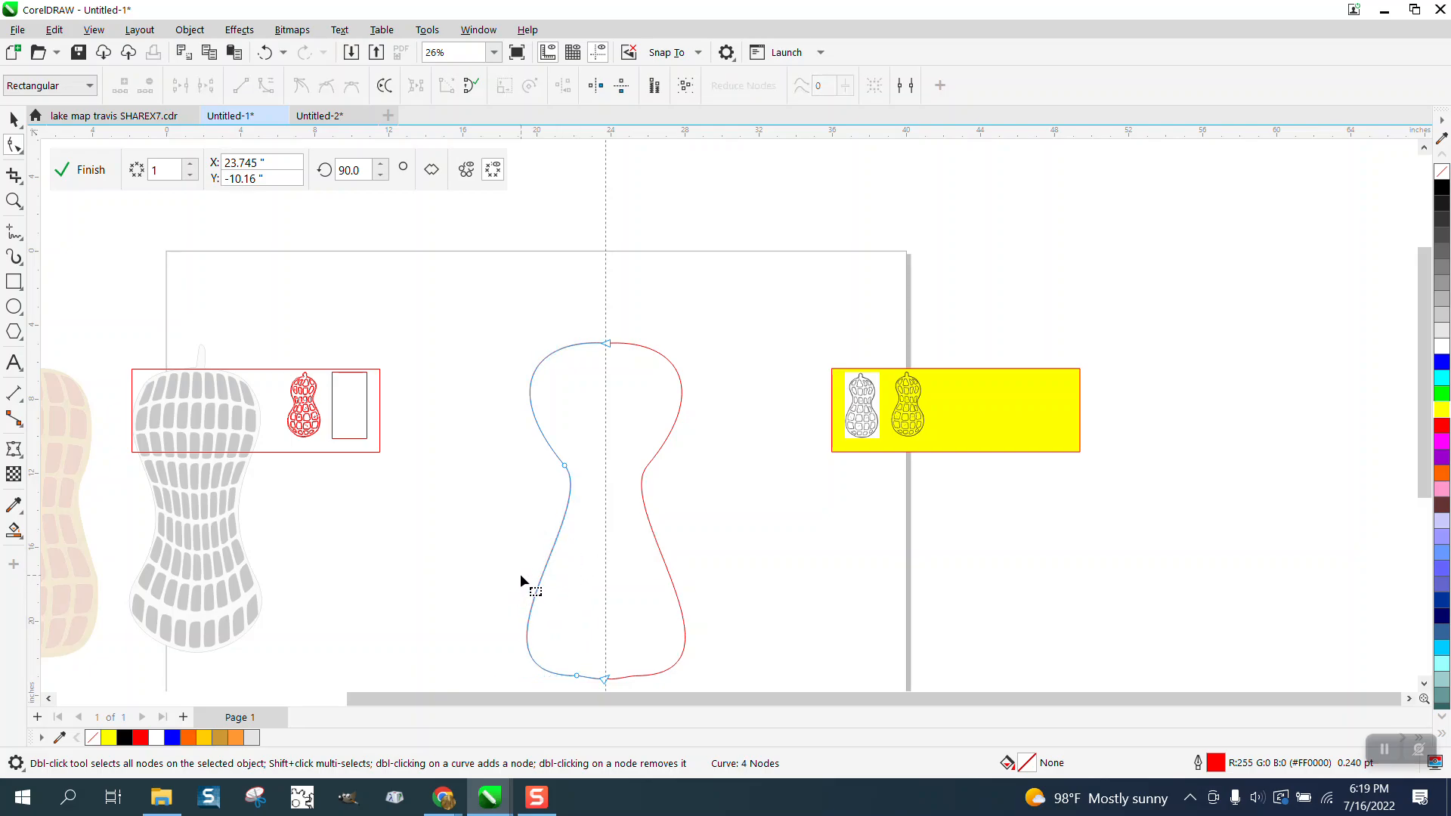
Lower the waist node of the half outline and finish editing the symmetry.
drag(565, 464, 566, 486)
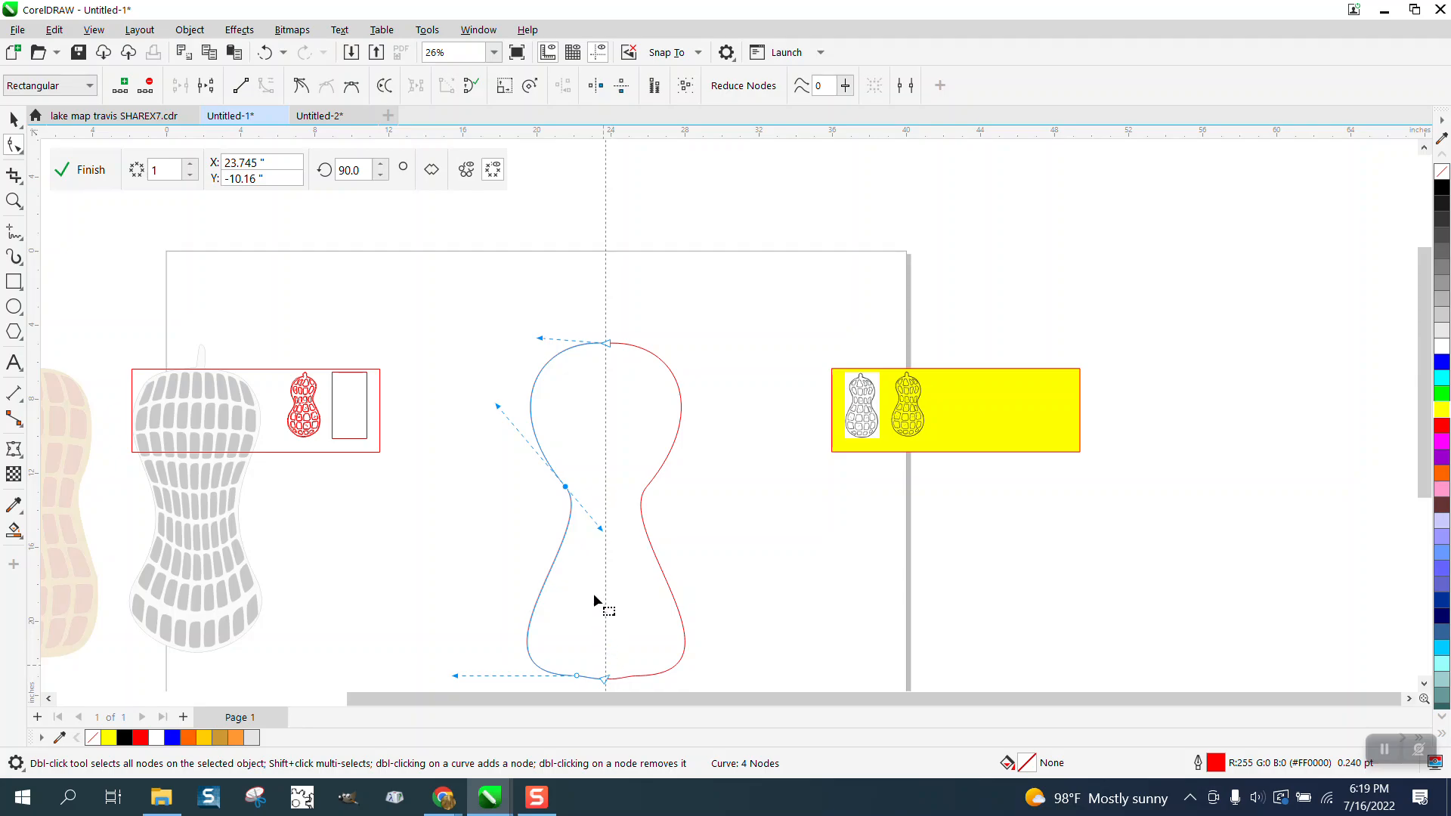
click(14, 119)
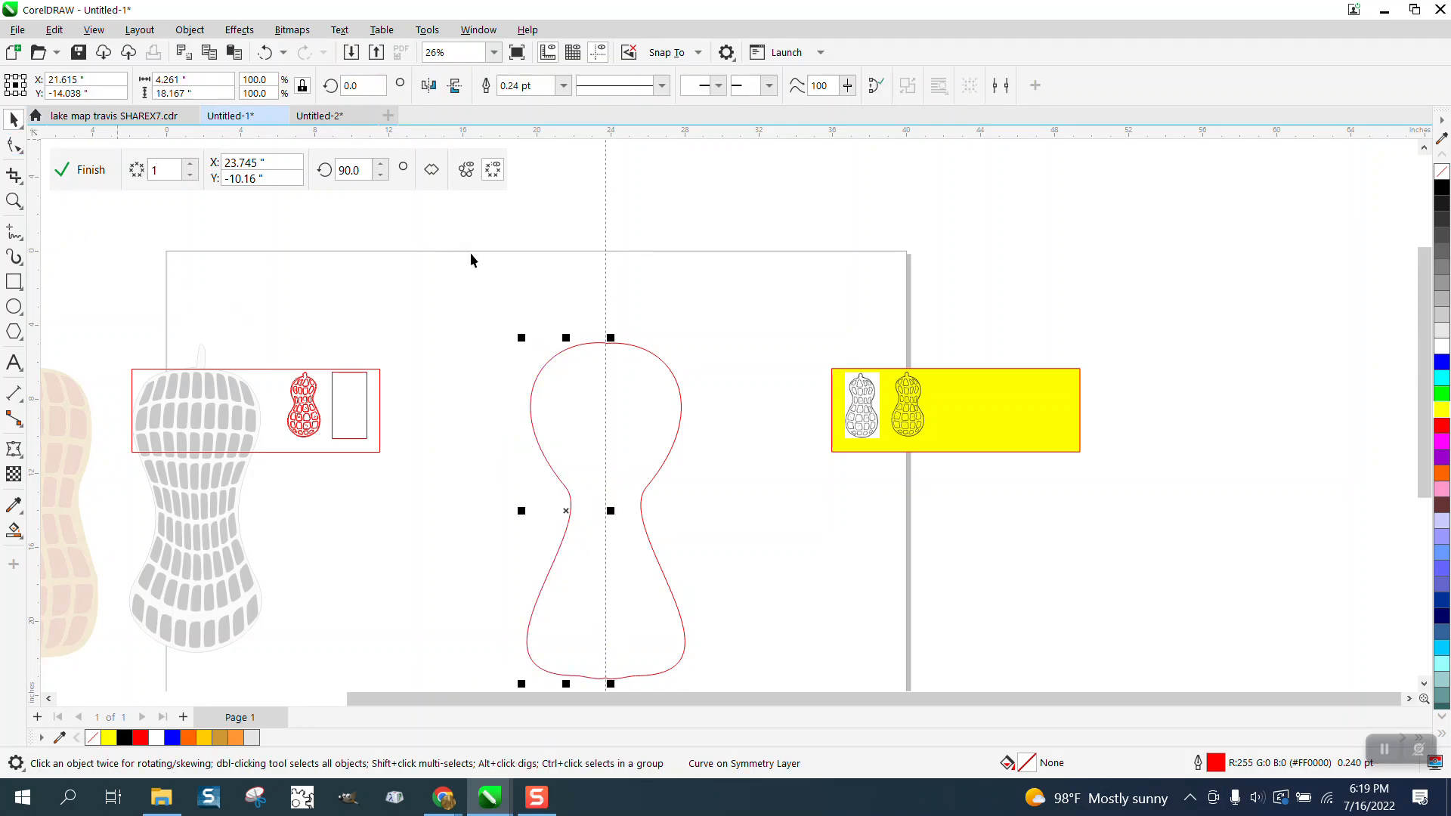
click(615, 263)
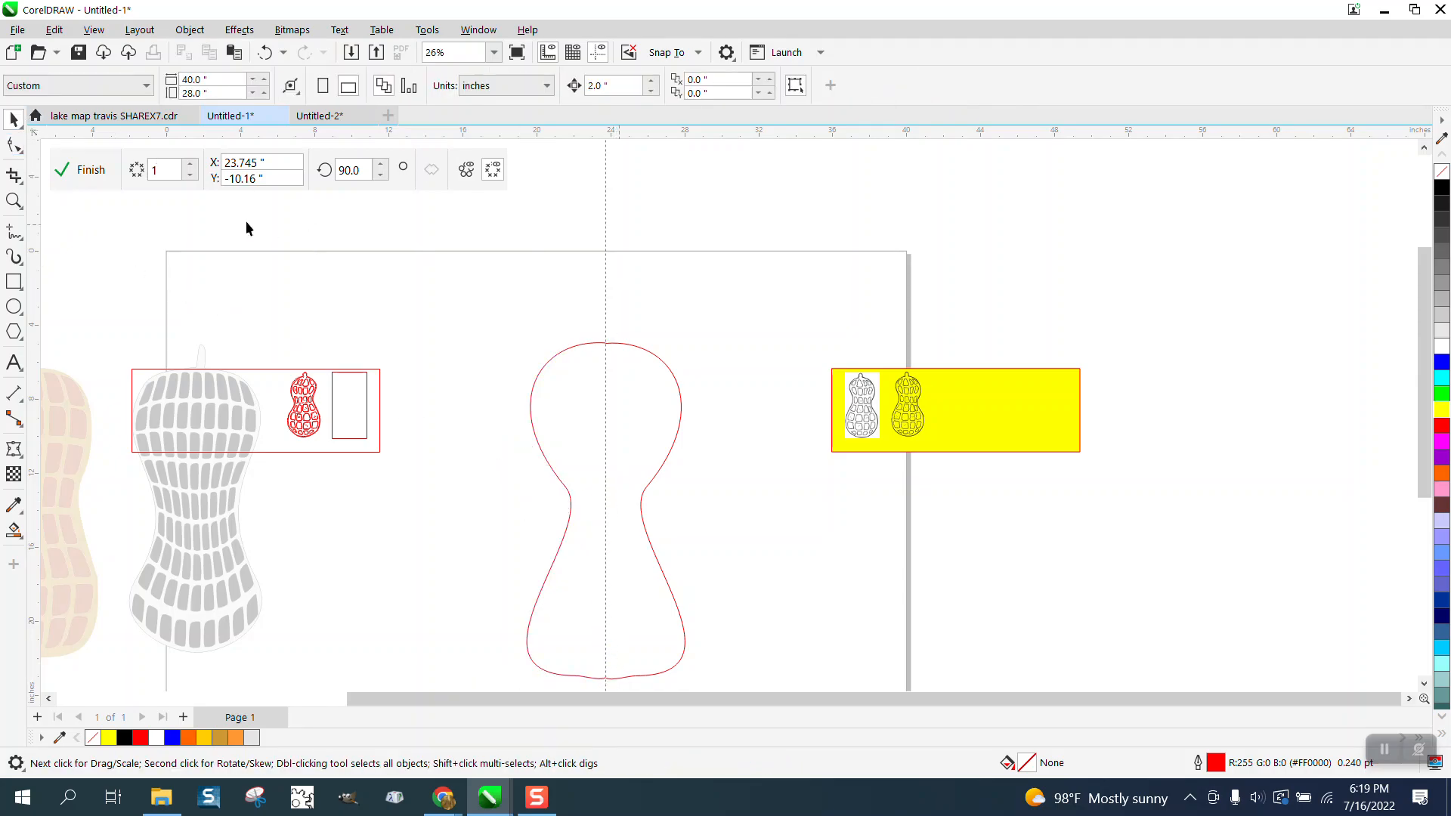
click(89, 169)
Move the symmetry group up and to the right so that the peanut outline sits outside the page.
click(609, 309)
click(625, 343)
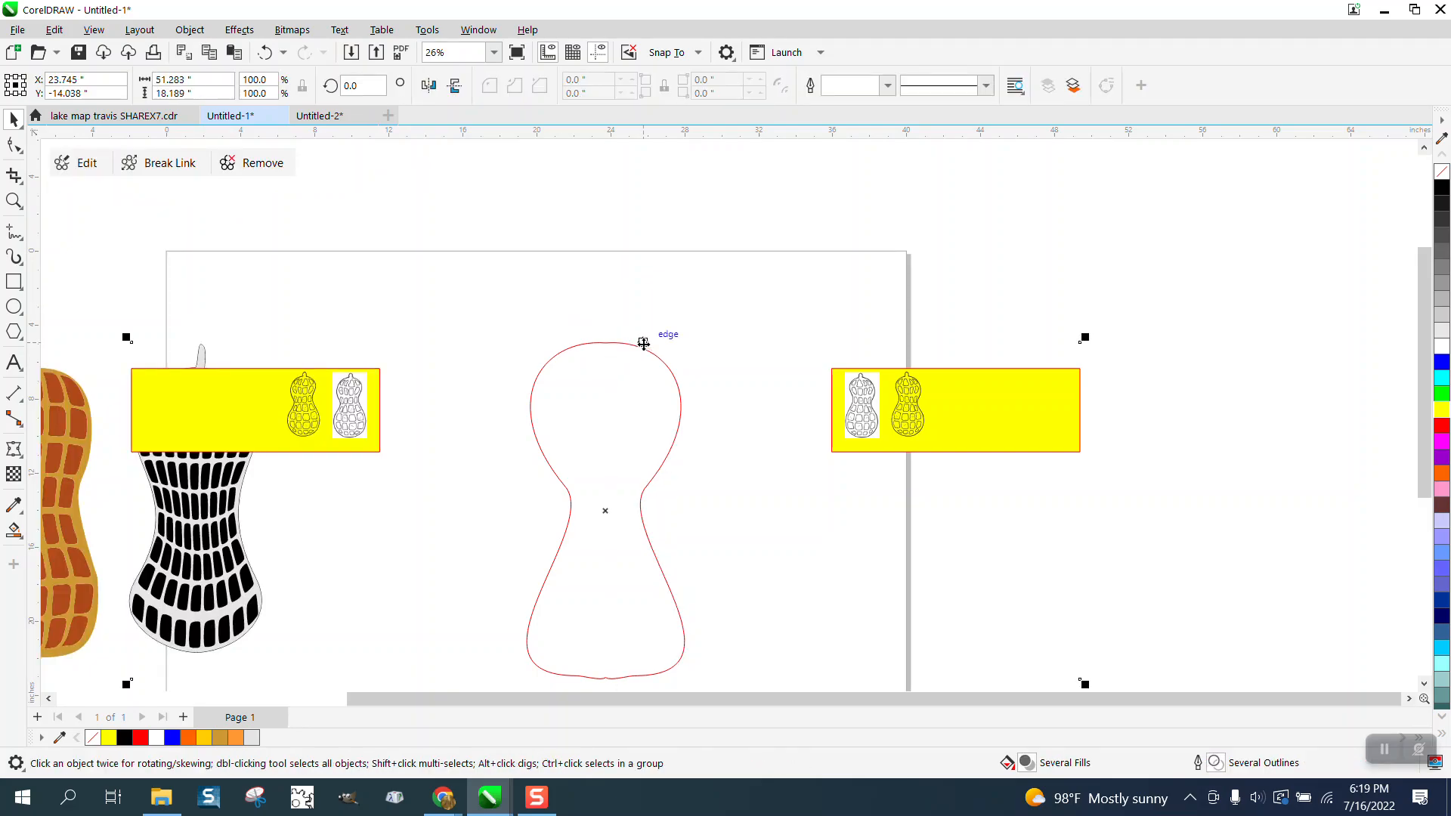
click(664, 325)
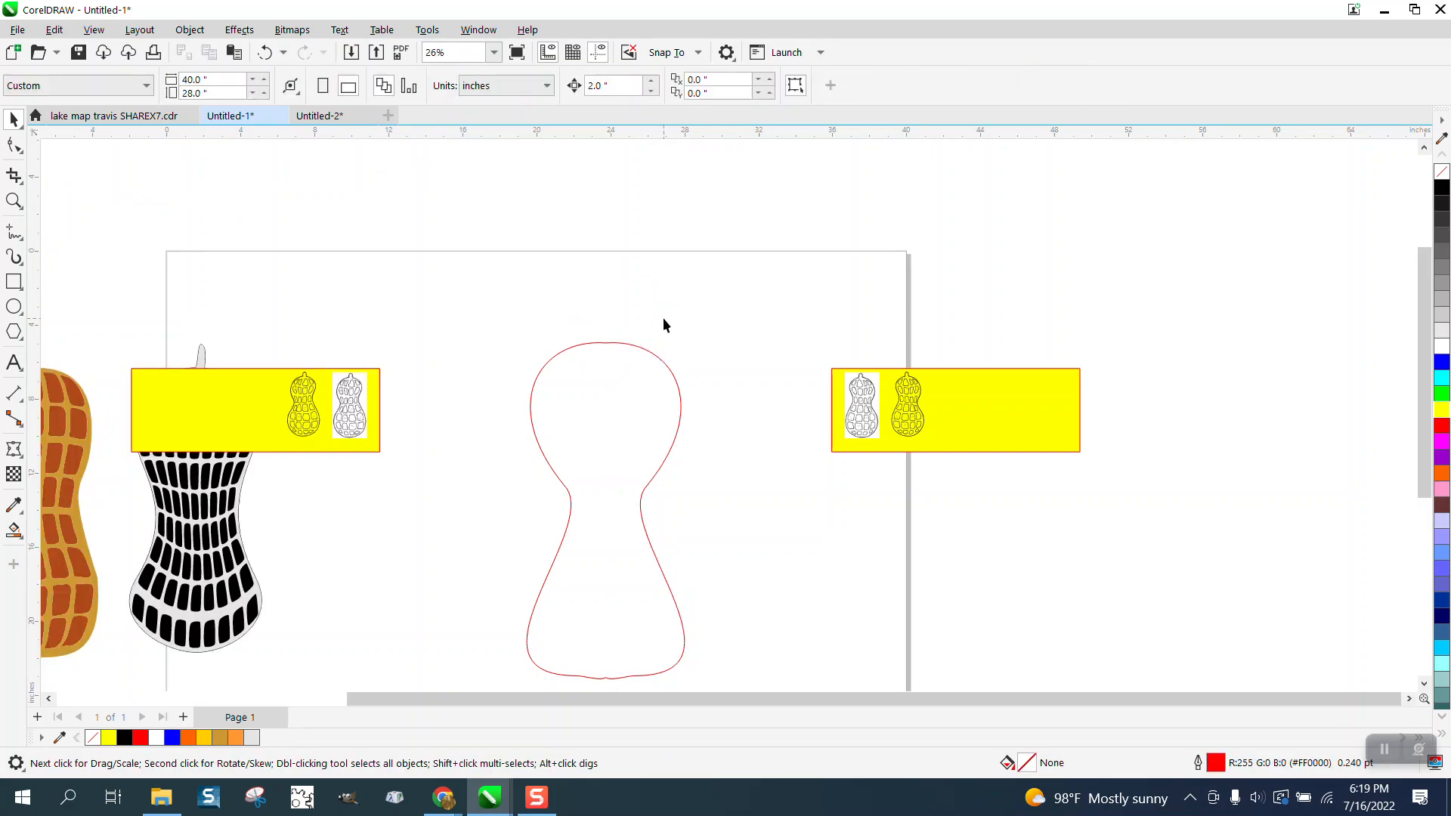
click(664, 365)
scroll(664, 365, down, 2)
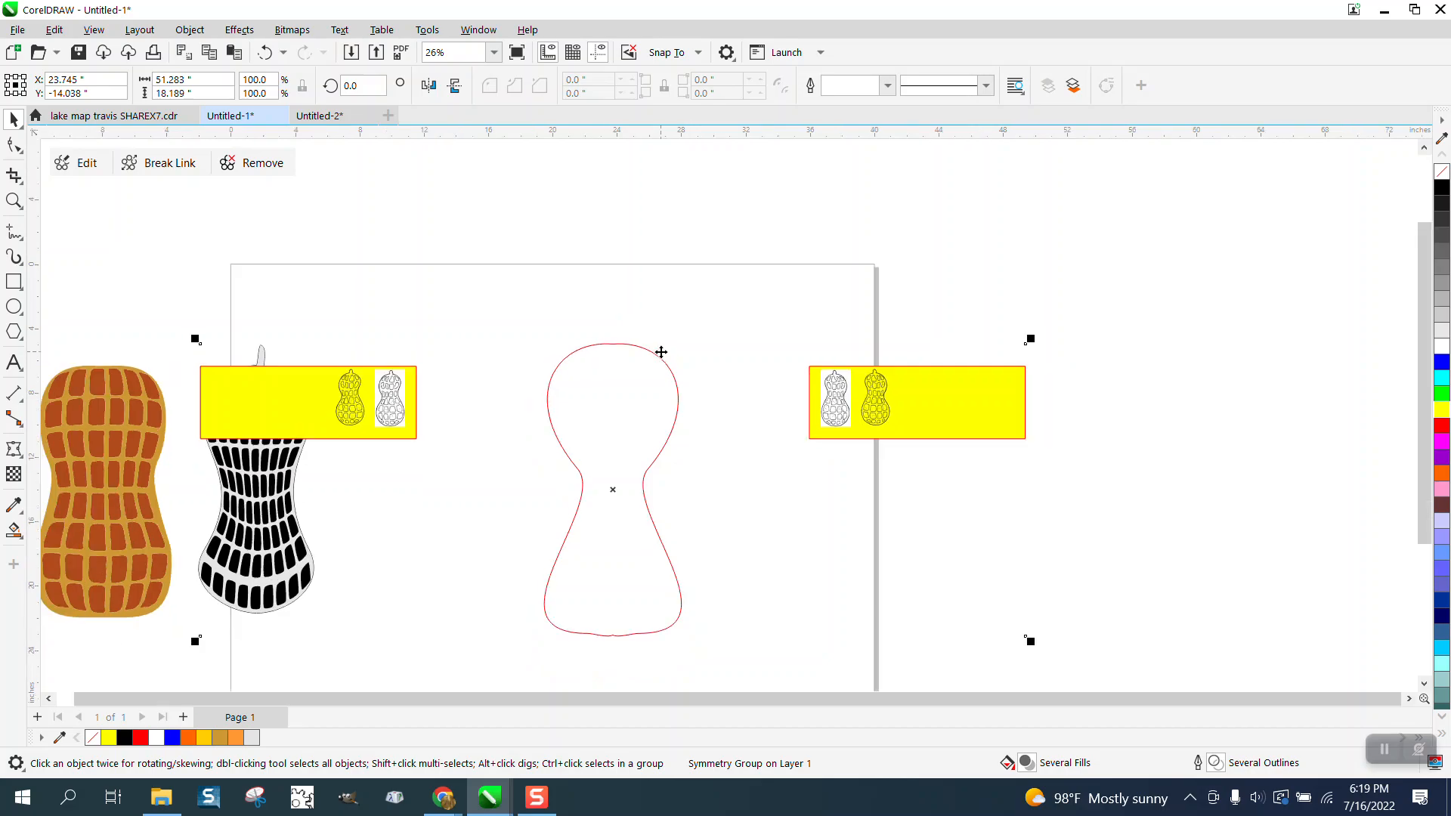
drag(625, 455, 991, 310)
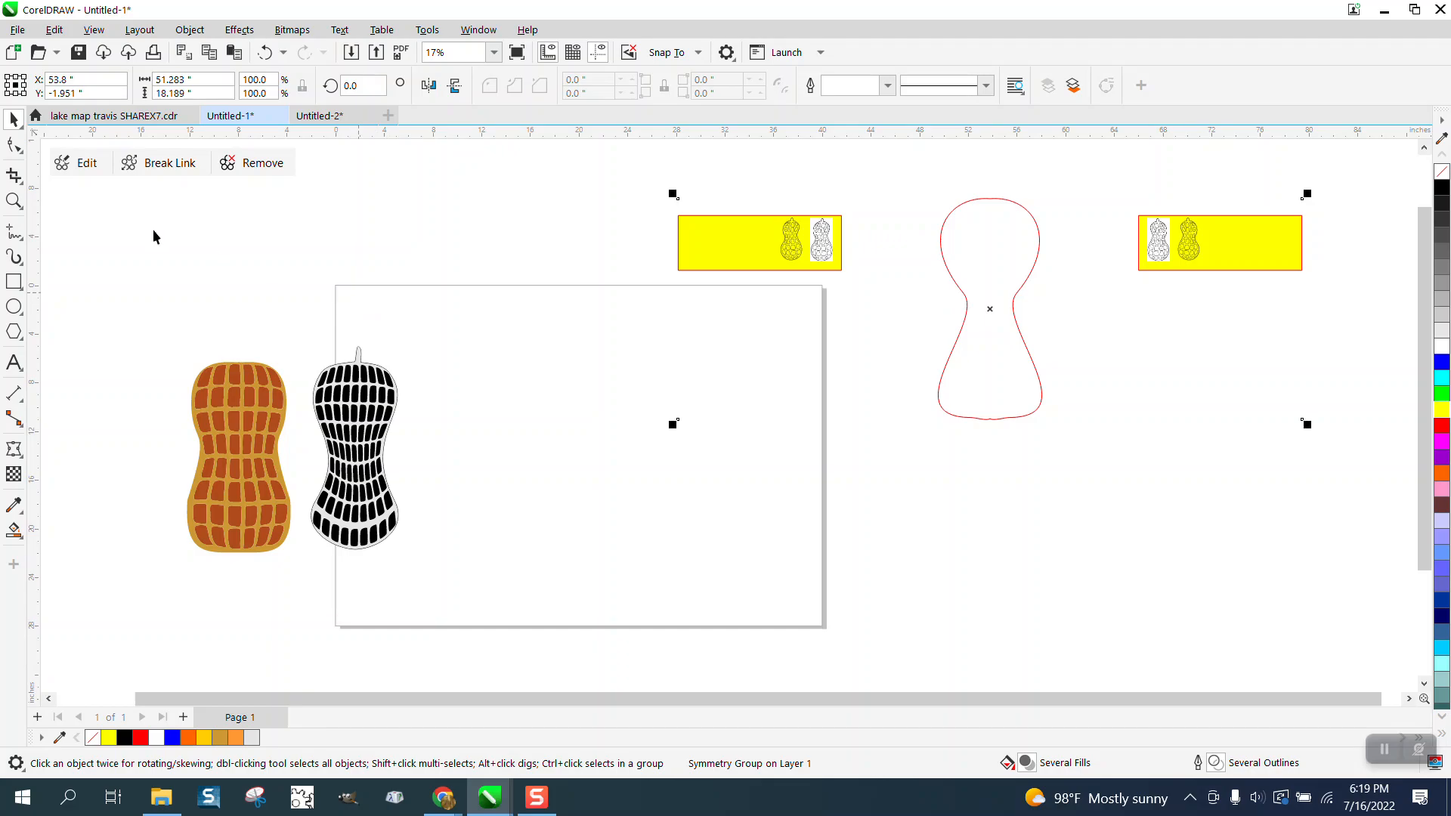
Smart fill the interior of the symmetric peanut outline to create a separate closed shape.
click(13, 530)
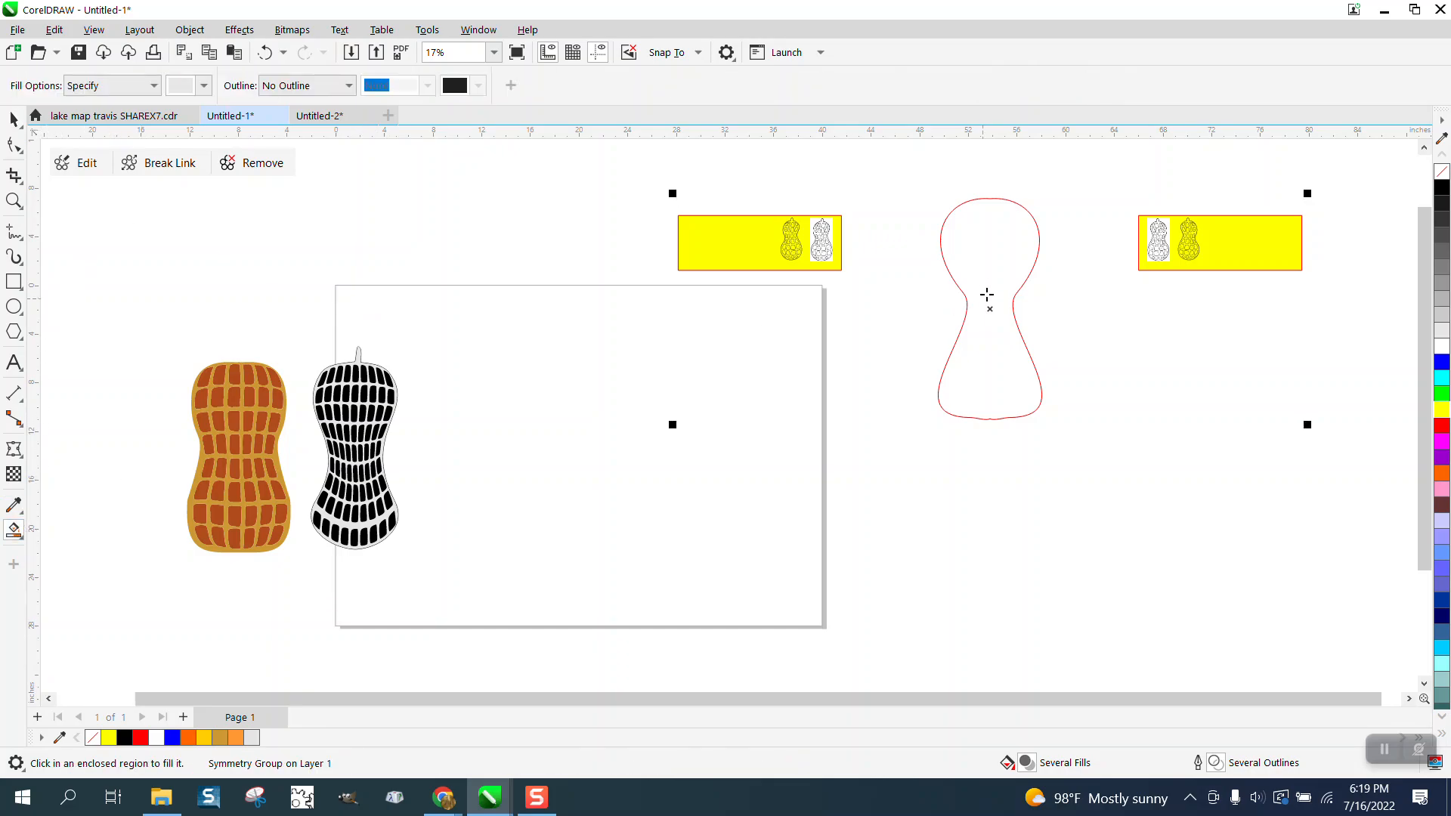
click(986, 272)
click(11, 117)
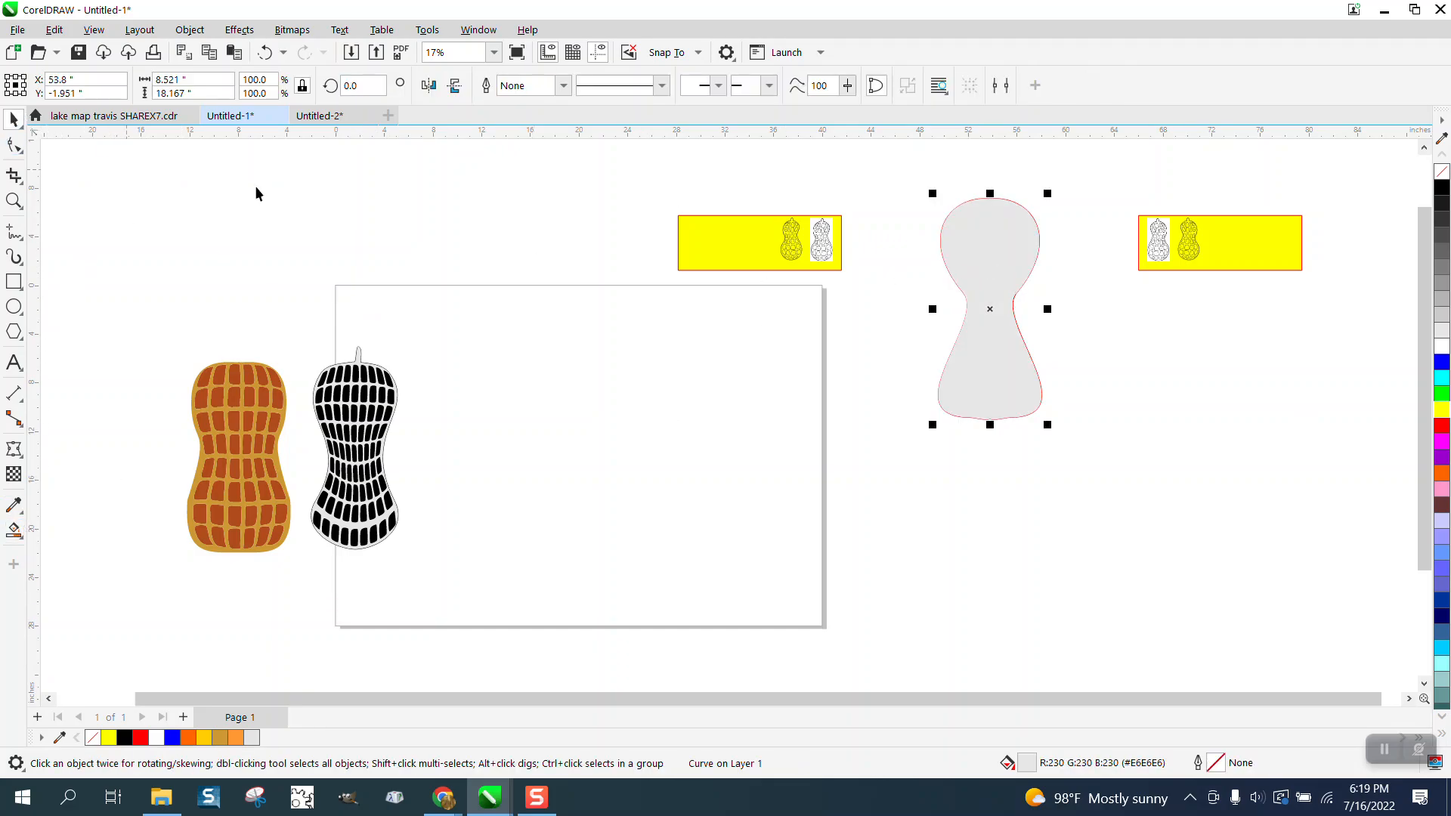
Move the filled peanut shape onto the page and give it no fill and a black outline.
drag(988, 311, 586, 442)
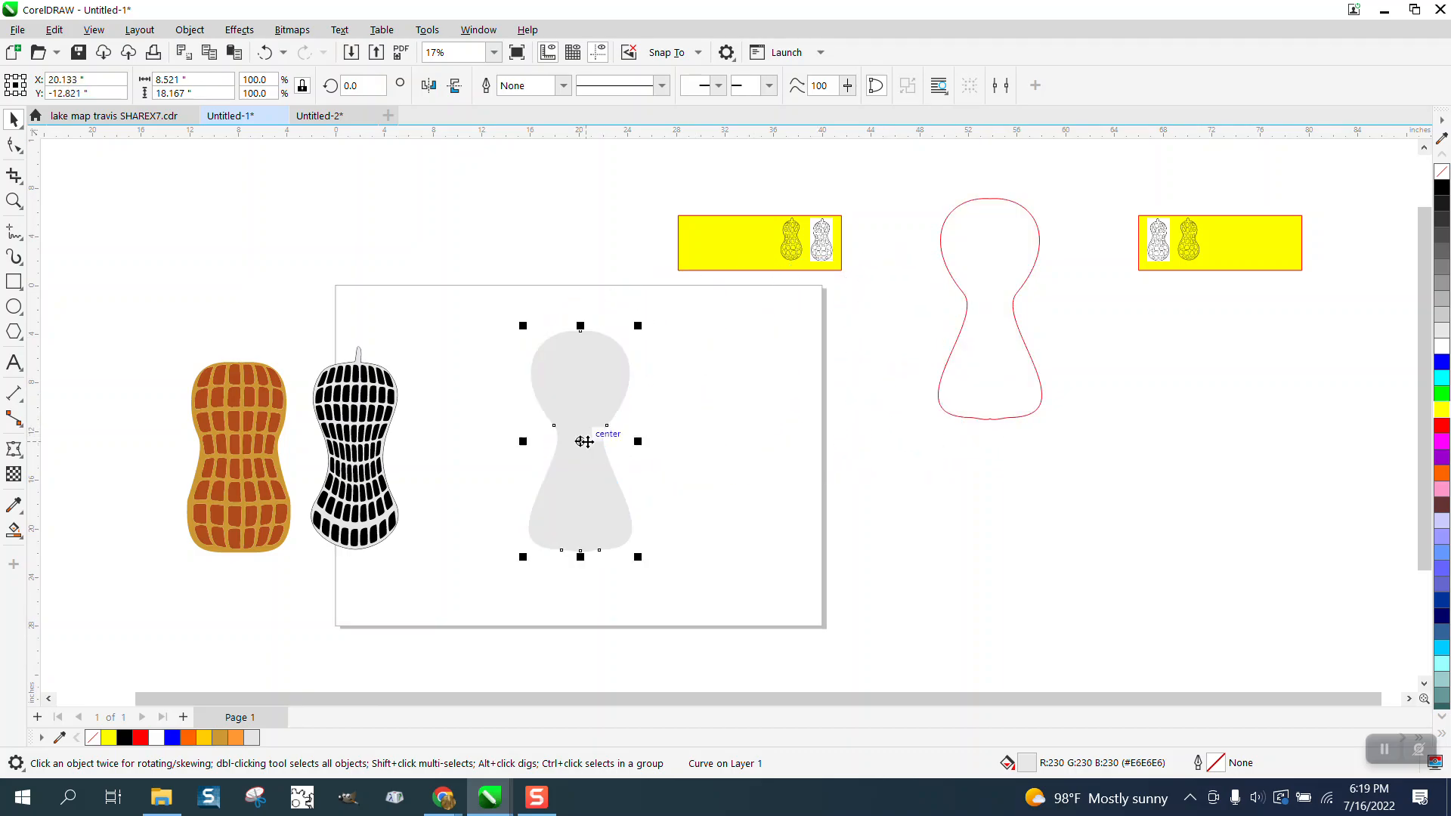
click(1442, 172)
right_click(1444, 195)
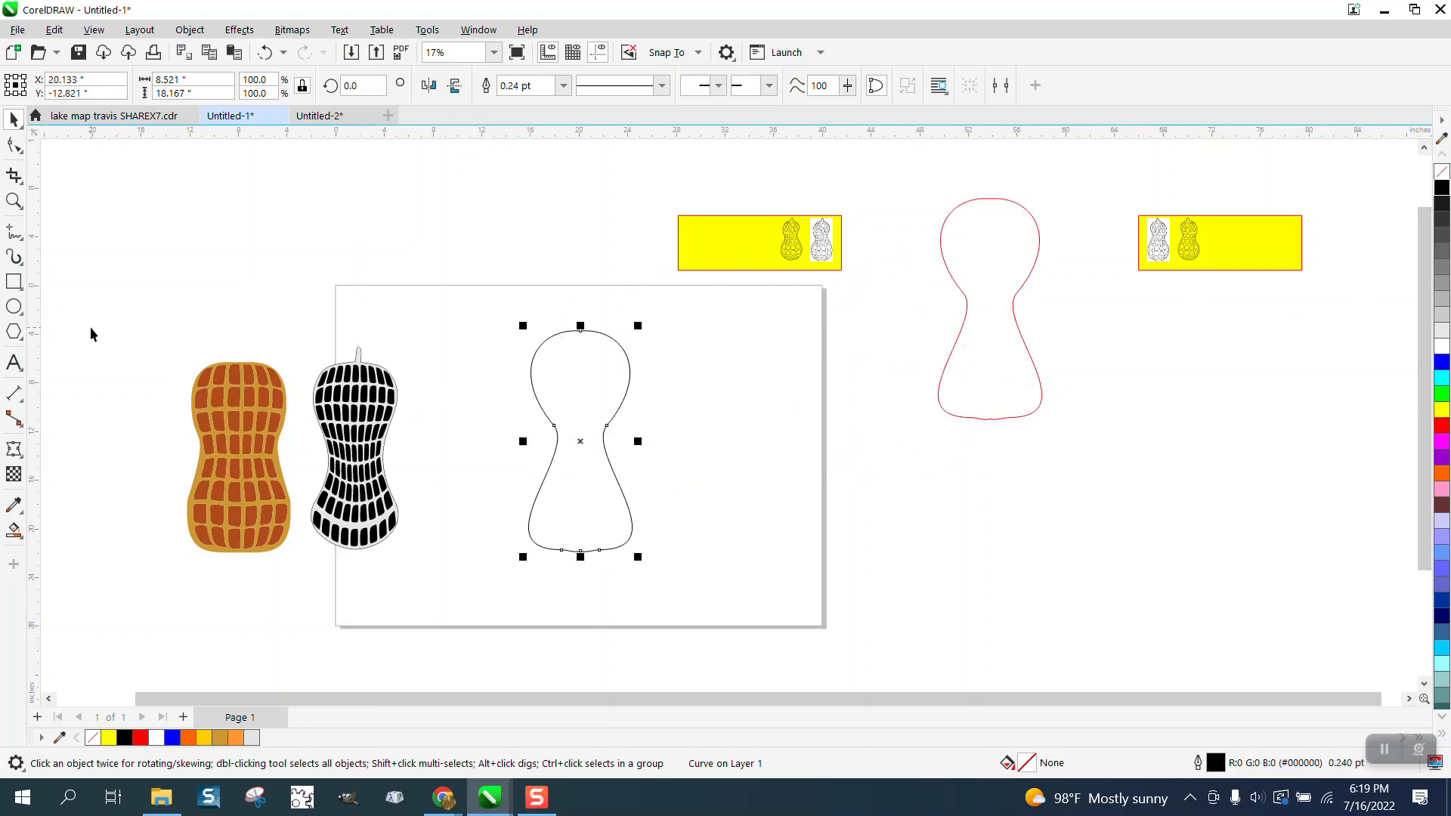
Draw a rectangle about 0.76 by 1.63 inches beside the peanut's upper lobe and place a copy to its right.
click(14, 201)
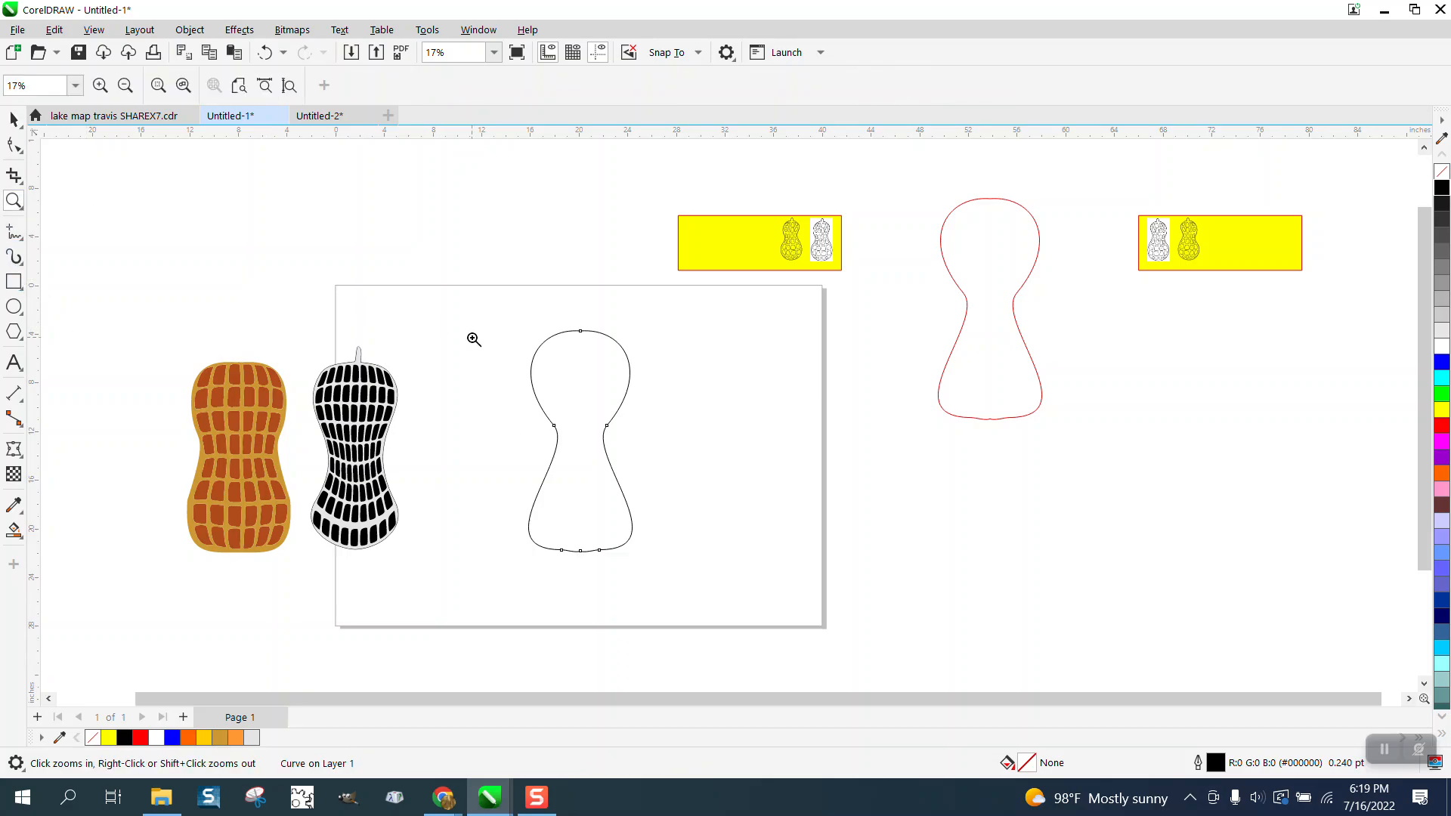
drag(789, 559, 790, 558)
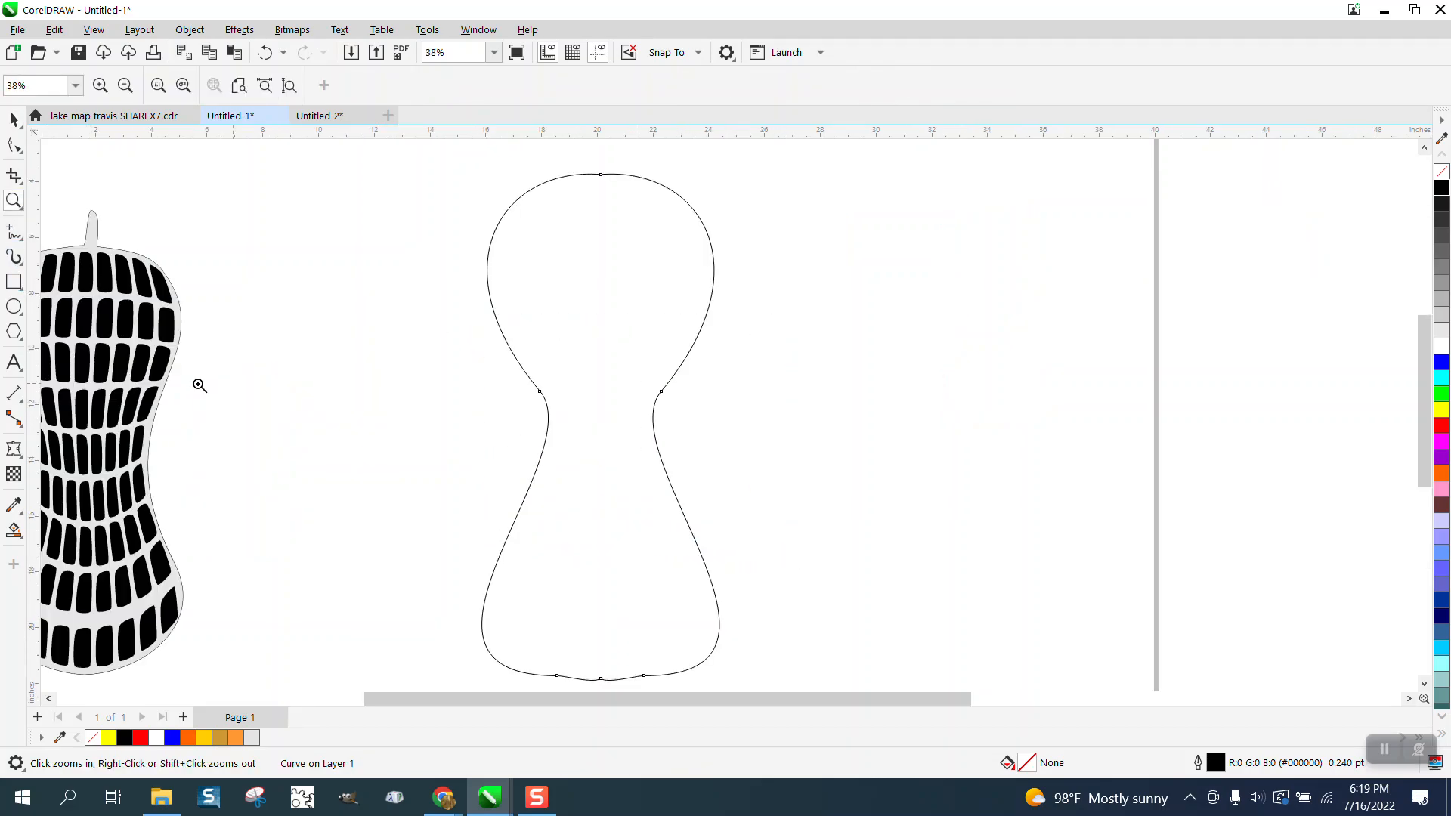
click(14, 281)
drag(758, 189, 779, 235)
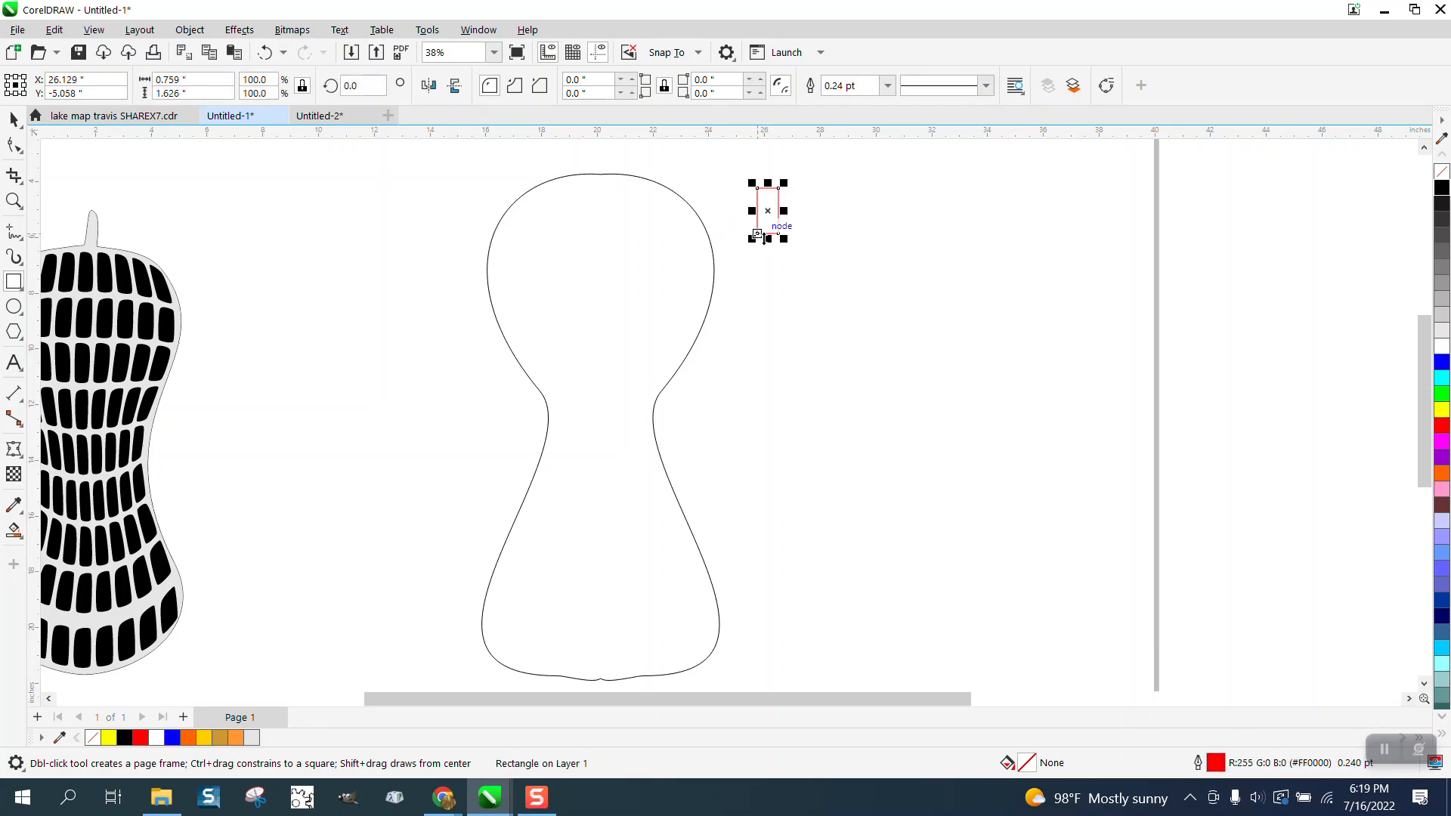
drag(768, 211, 799, 211)
right_click(799, 211)
Convert the two small rectangles beside the peanut's upper lobe to curves.
click(14, 200)
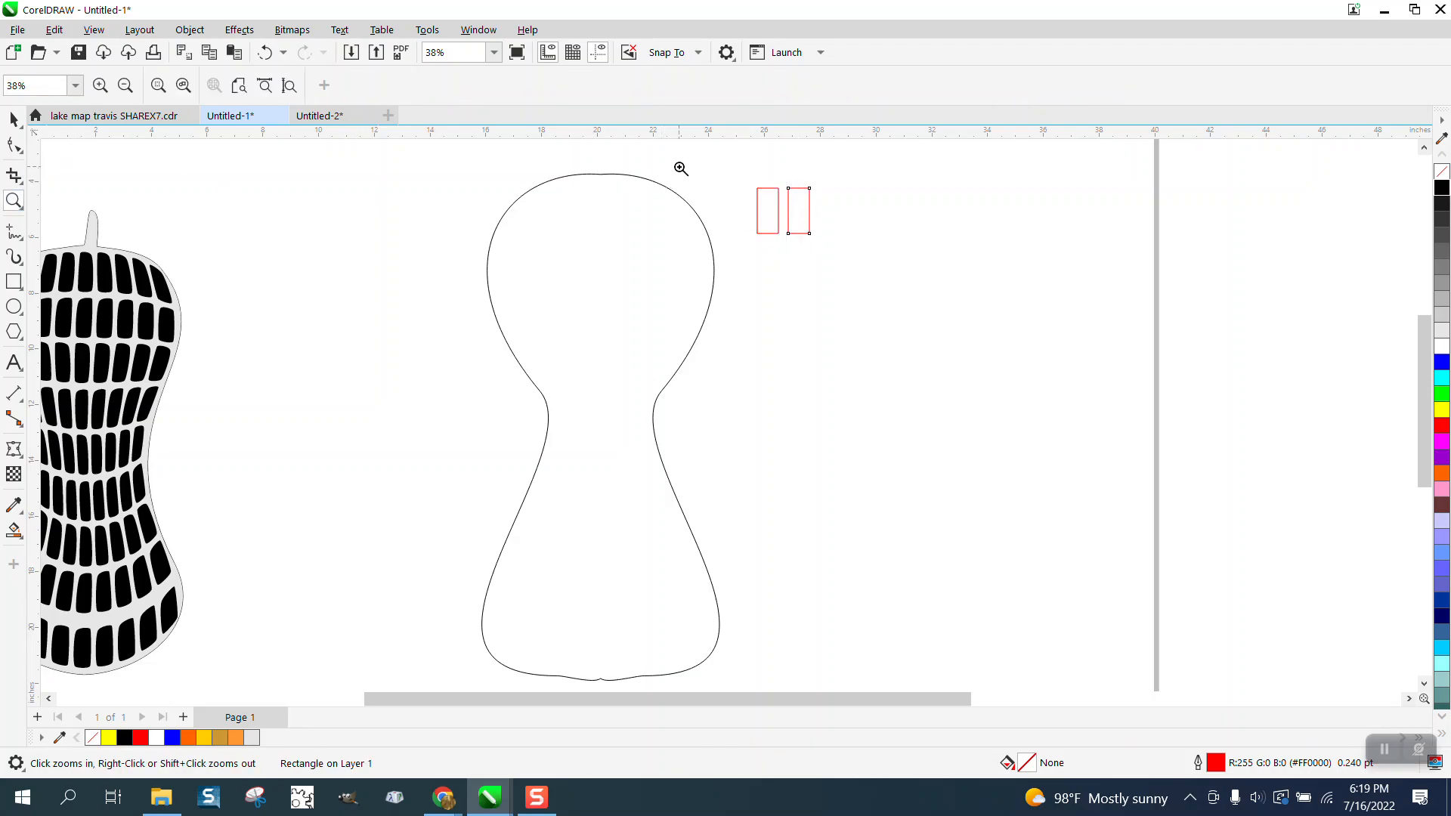
drag(670, 174, 911, 280)
key(F10)
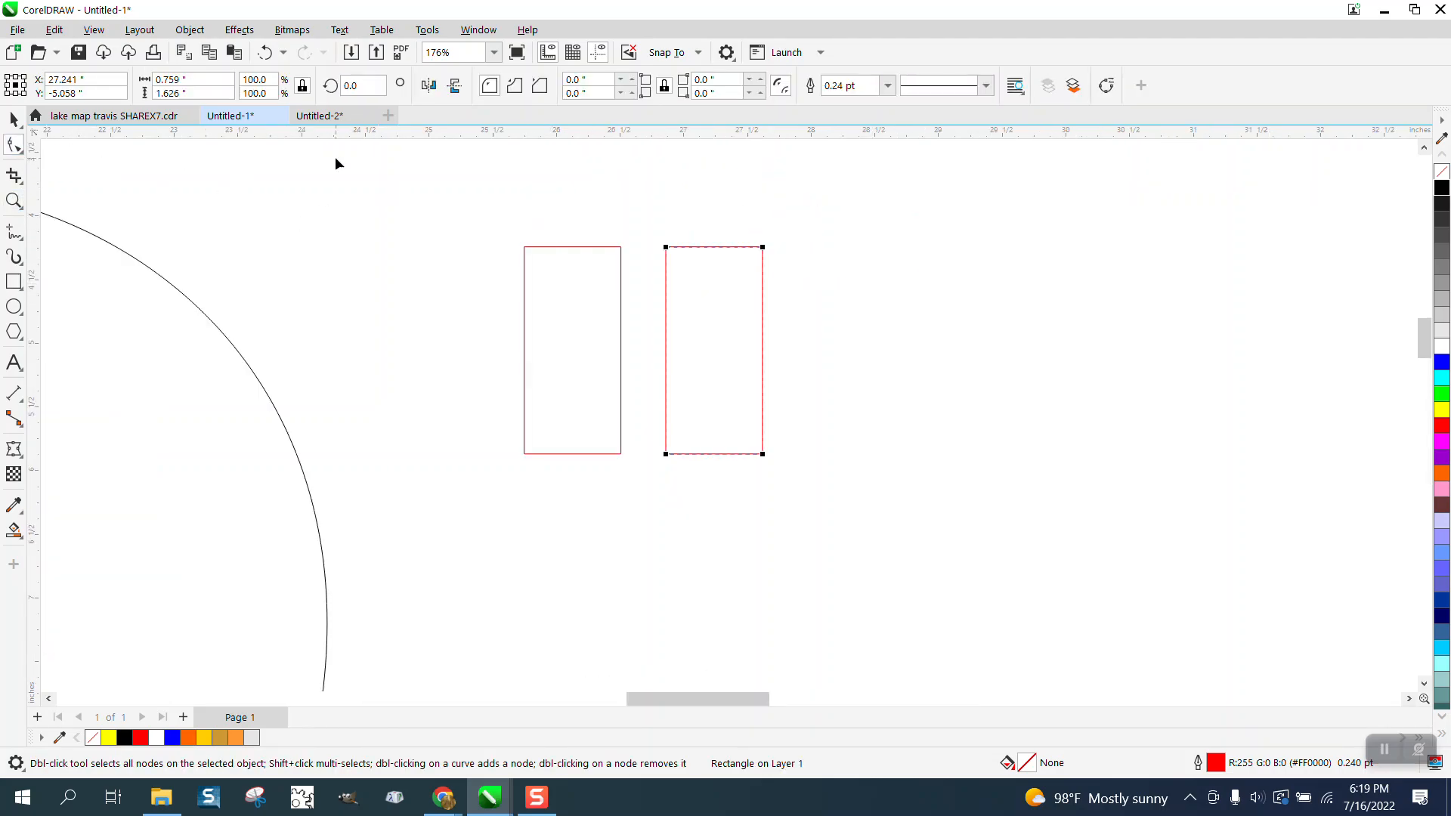
click(11, 119)
drag(442, 202, 976, 498)
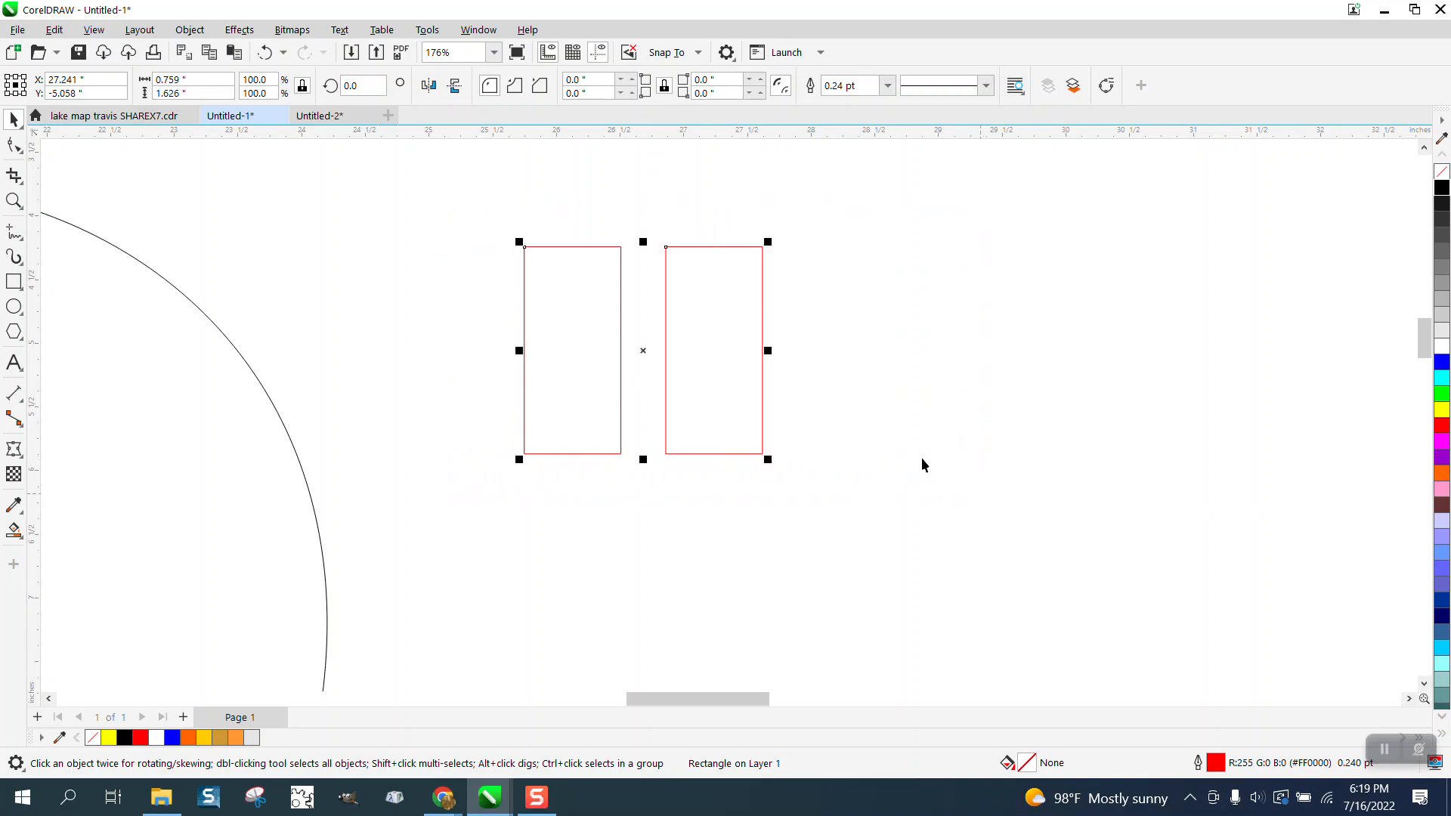
click(191, 31)
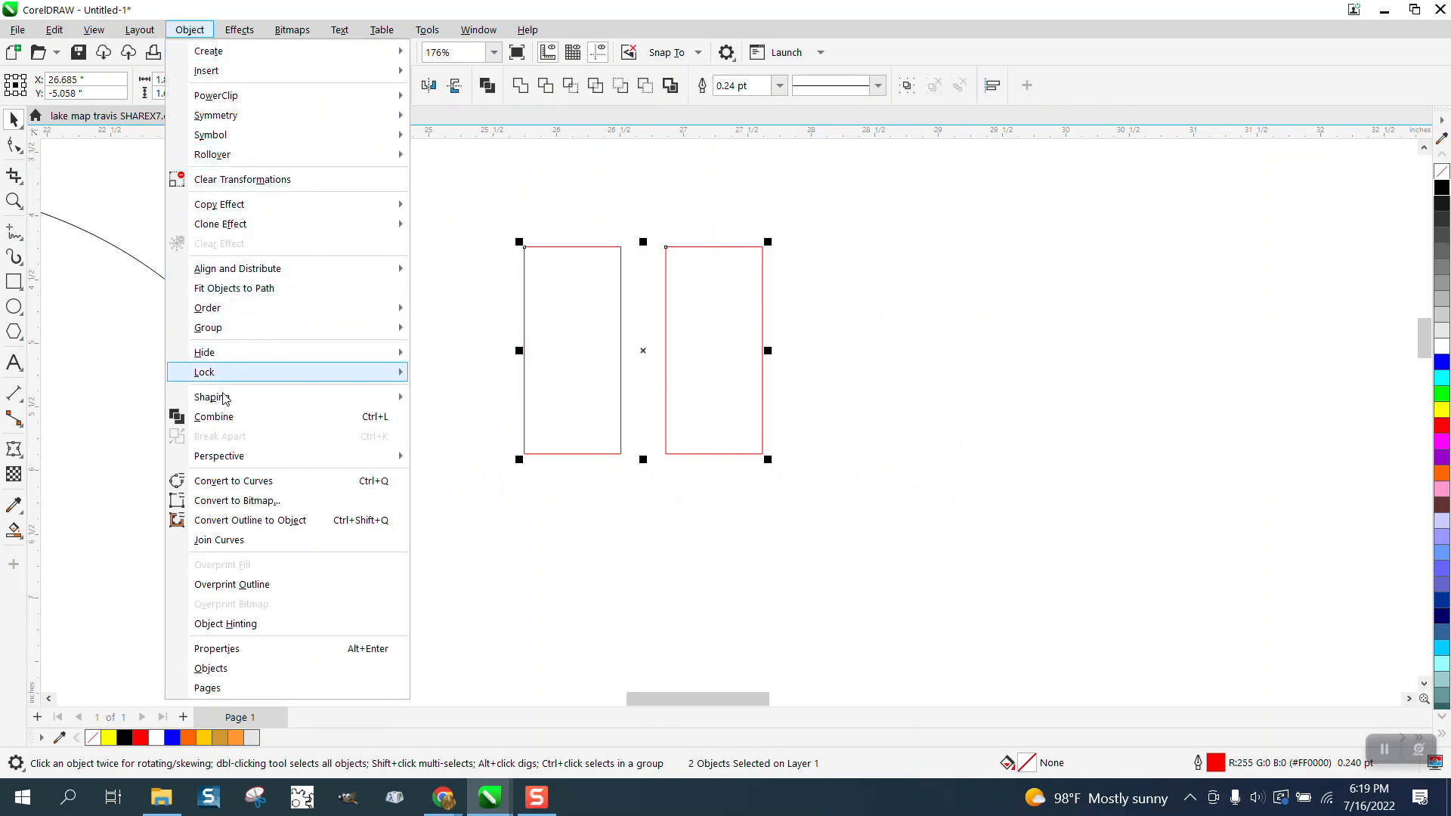
click(248, 479)
Round off the corners and edges of both rectangles with the Smooth tool using a 2.0-inch nib.
key(F10)
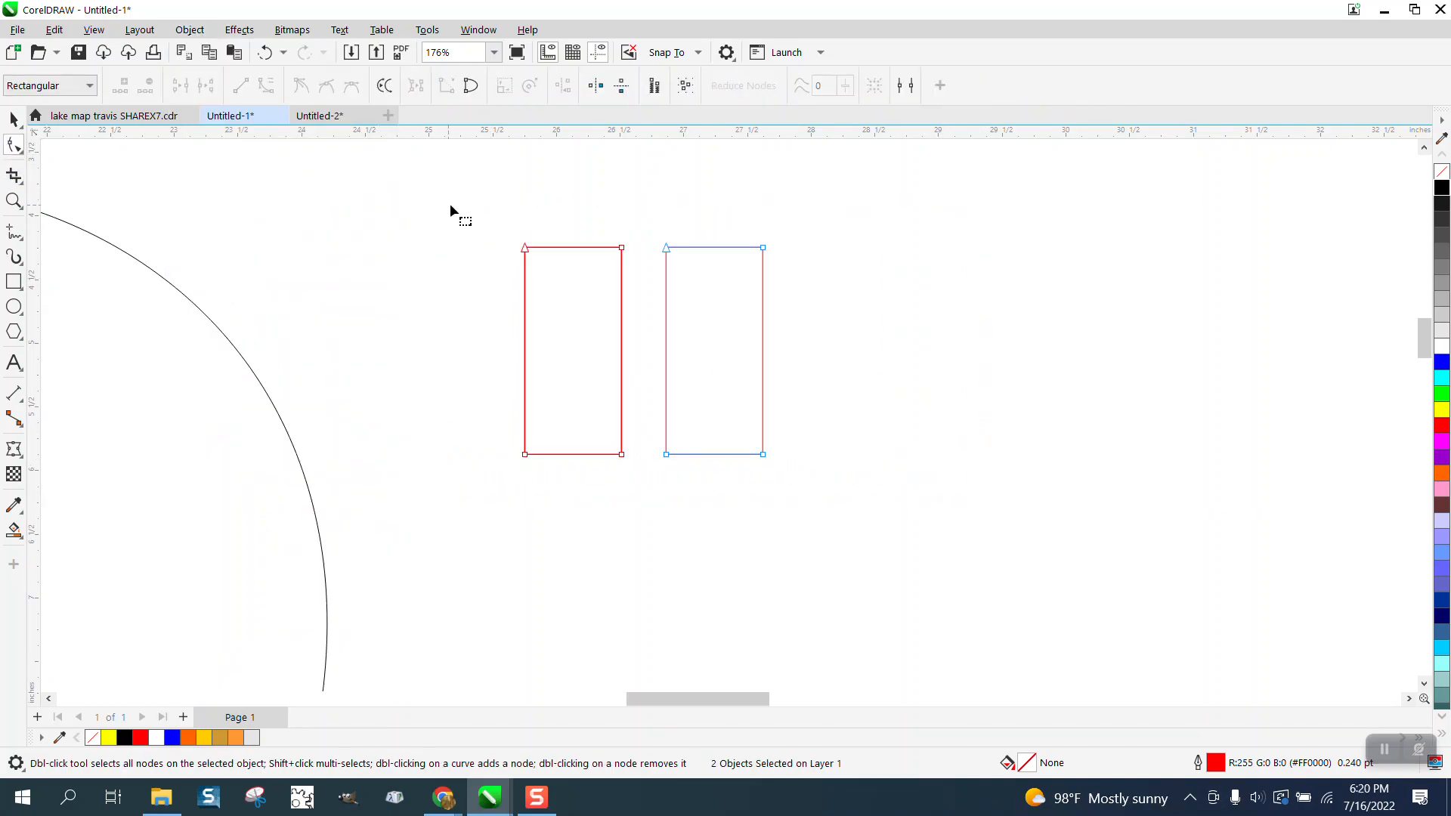
click(23, 155)
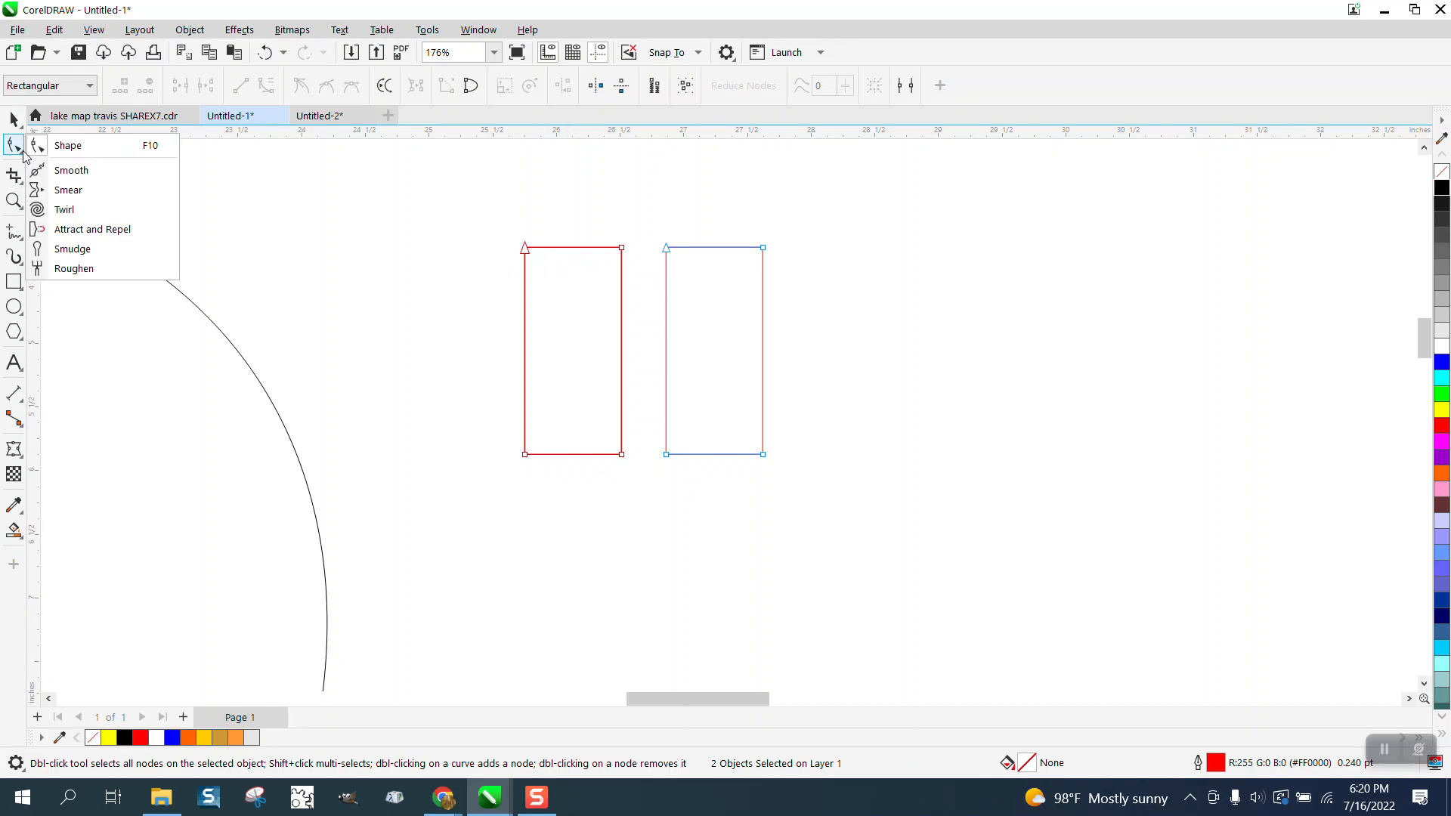
click(68, 168)
mouse_move(547, 247)
mouse_down()
mouse_move(518, 272)
mouse_move(597, 268)
mouse_move(615, 453)
mouse_move(635, 450)
mouse_move(631, 436)
mouse_up()
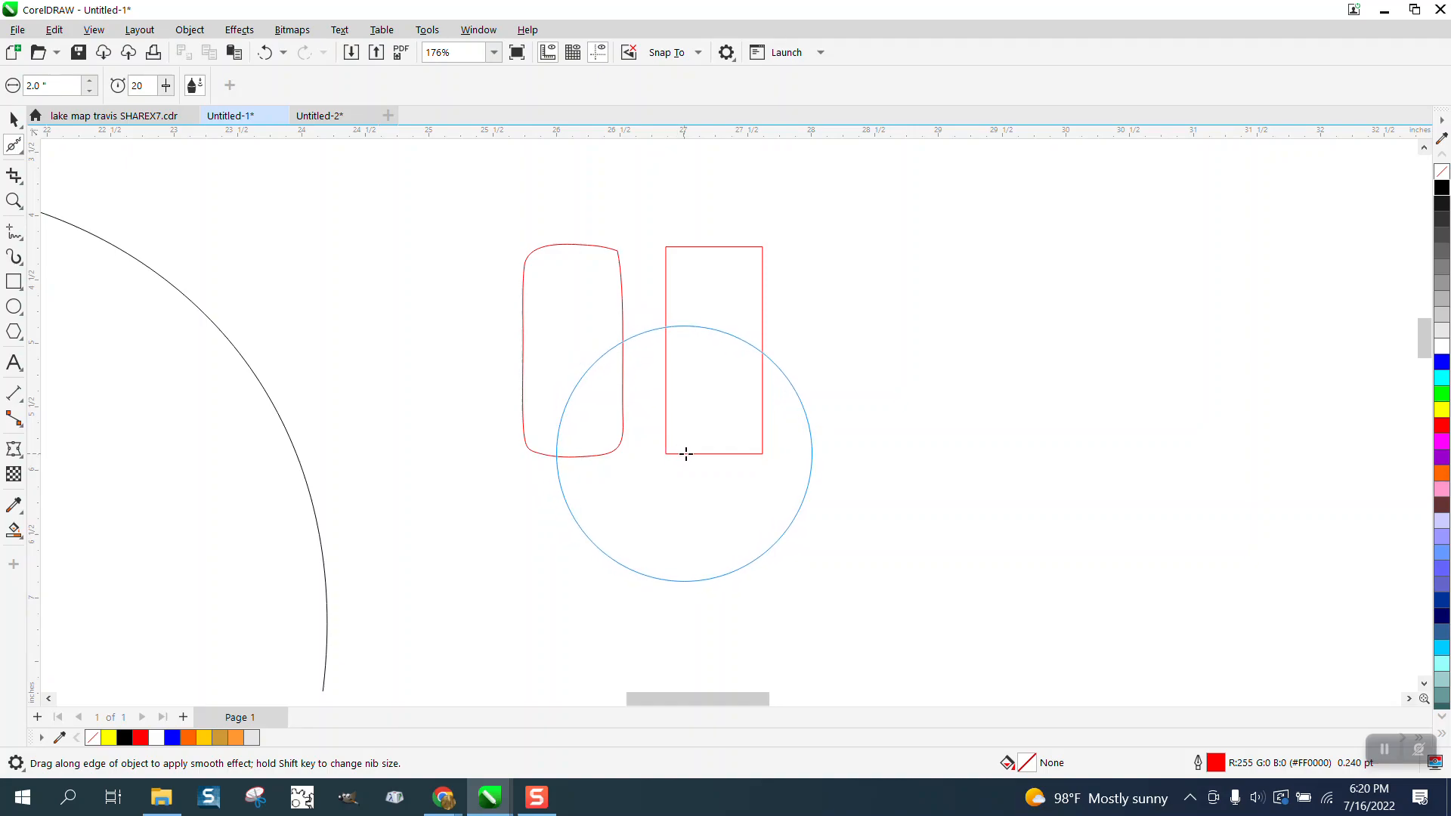
mouse_move(751, 450)
mouse_down()
mouse_move(769, 248)
mouse_move(763, 291)
mouse_move(761, 251)
mouse_move(764, 275)
mouse_move(727, 262)
mouse_move(726, 329)
mouse_move(765, 409)
mouse_move(745, 440)
mouse_move(756, 447)
mouse_move(751, 428)
mouse_move(690, 373)
mouse_up()
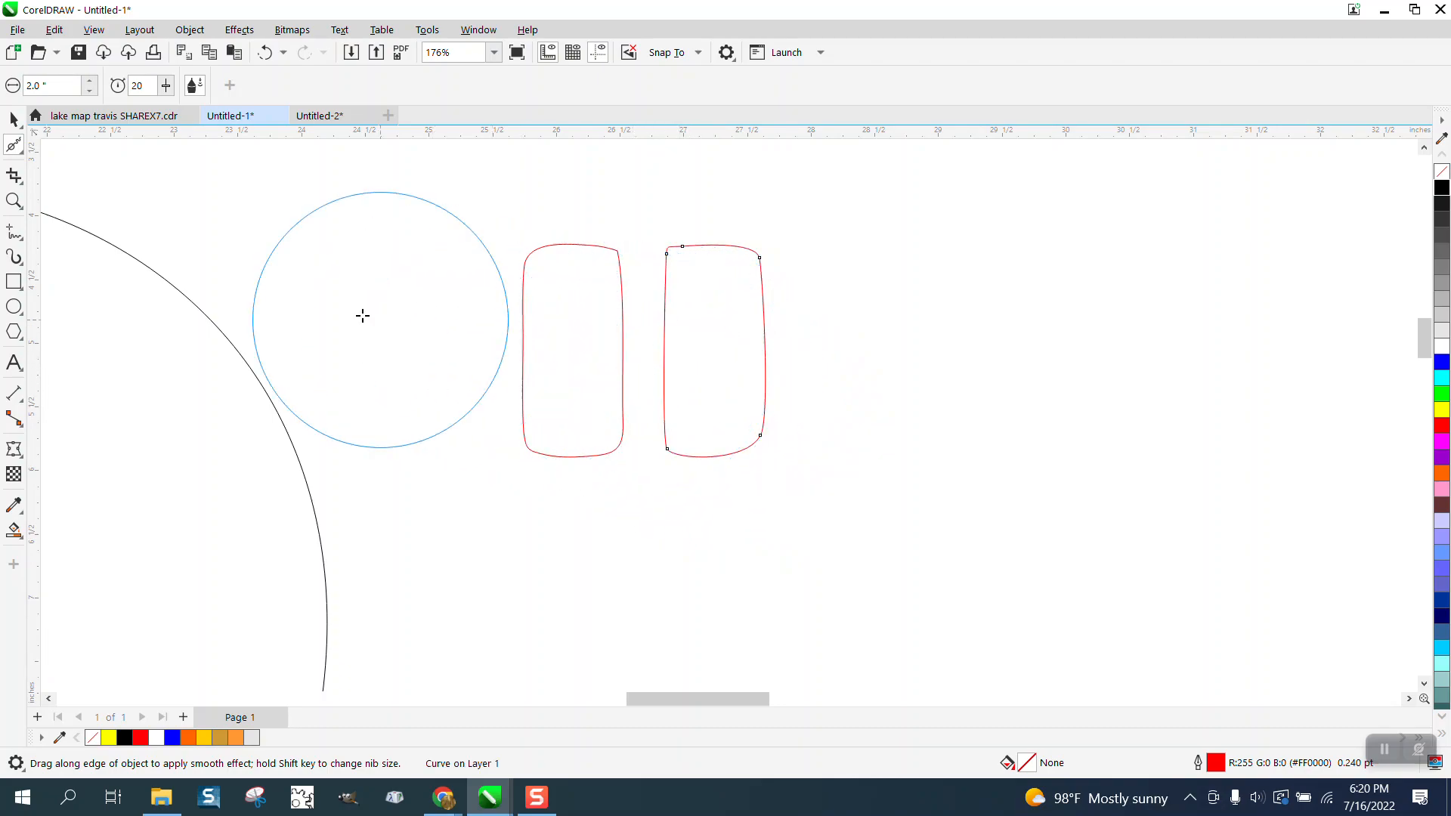
Bend the left edge of the right-hand cell slightly inward at its middle by reshaping the curve.
click(14, 145)
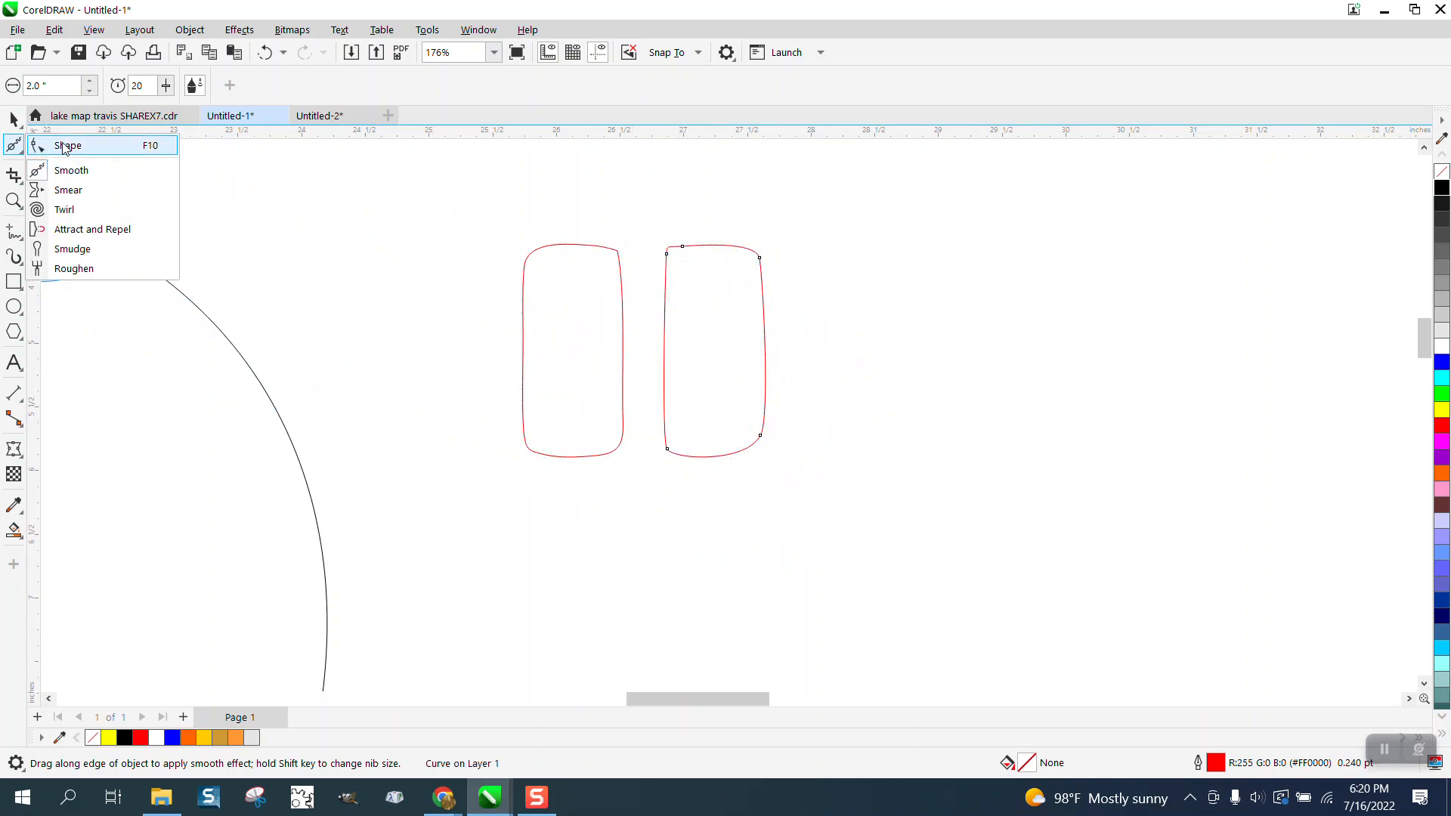
click(66, 146)
double_click(665, 356)
drag(668, 357, 675, 357)
Place a copy of the two-cell pair directly to its right and mirror the copy vertically.
click(13, 118)
drag(500, 219, 913, 512)
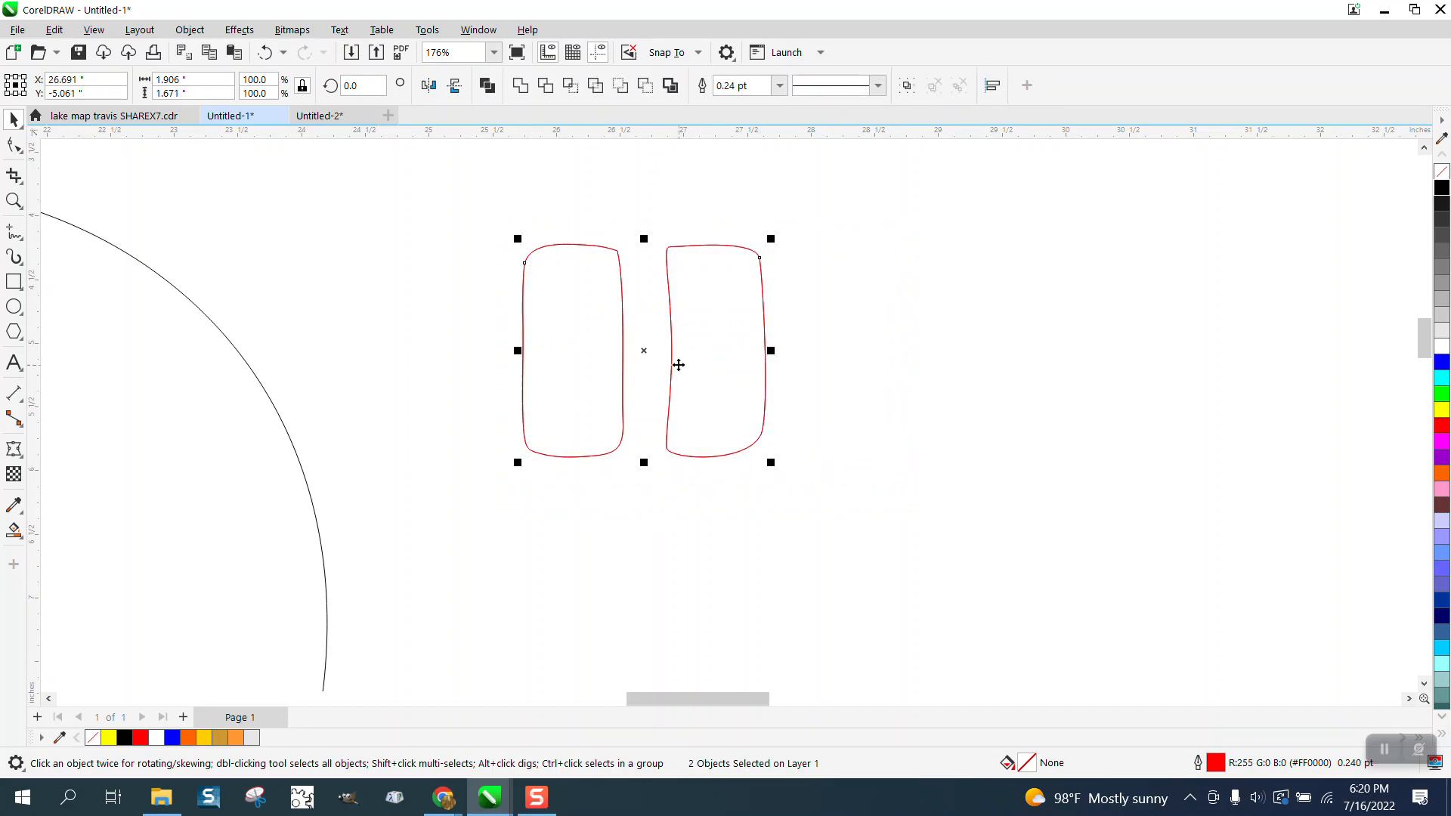
drag(645, 352, 907, 353)
click(457, 87)
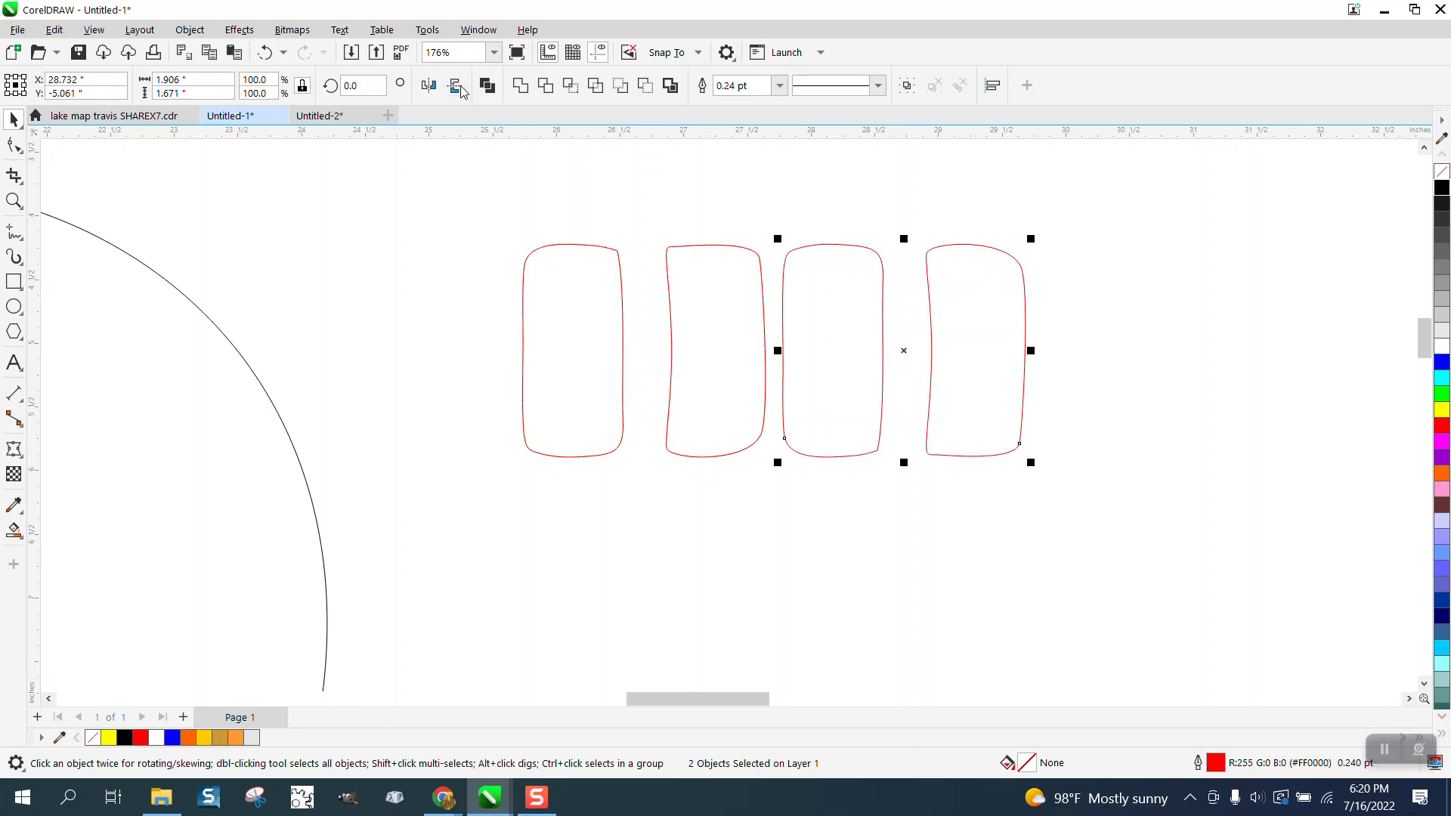
Copy the mirrored cell pair to the right to complete a row of six cells.
scroll(575, 303, down, 5)
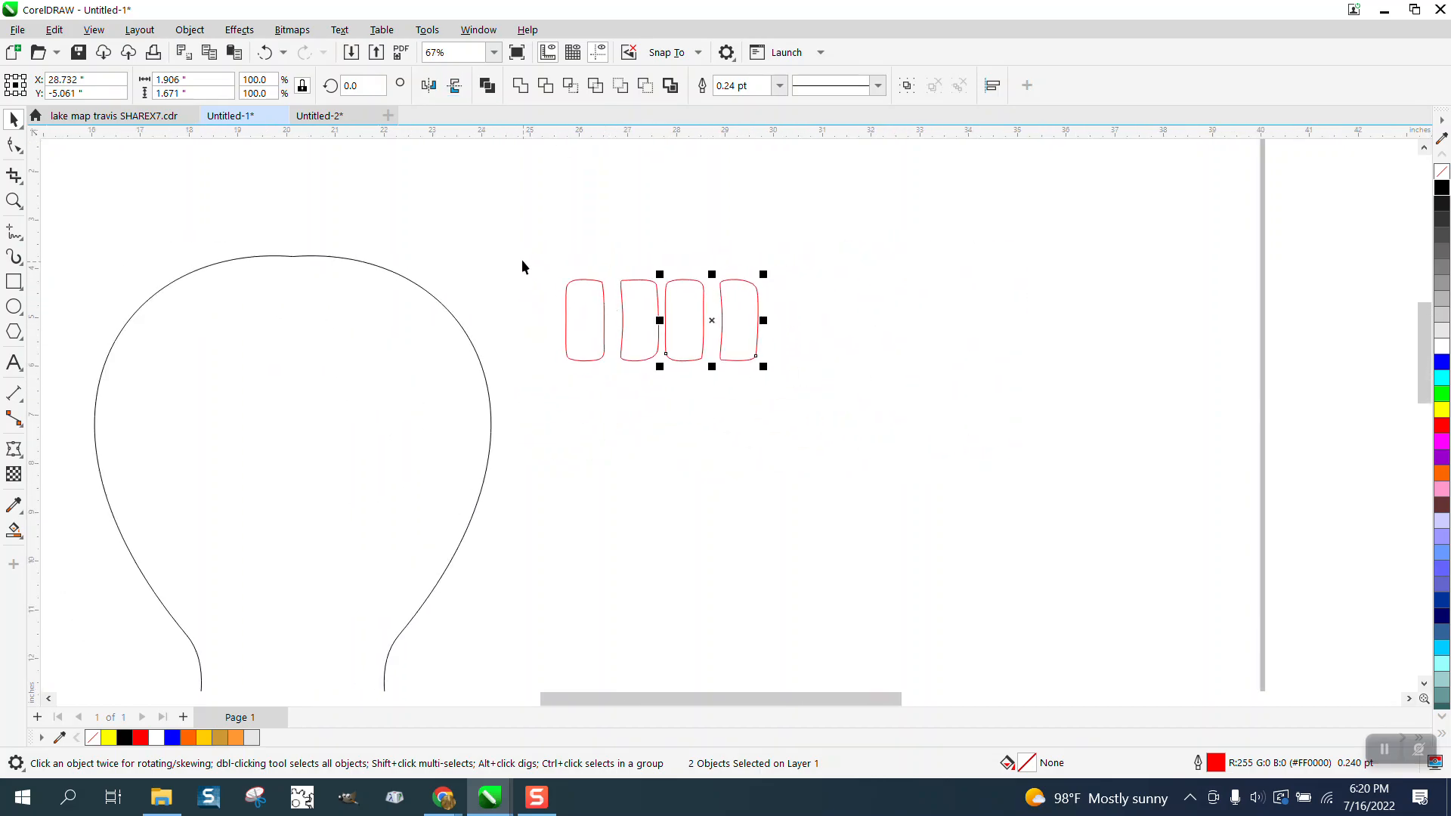
drag(664, 252, 864, 383)
drag(706, 324, 805, 320)
Duplicate the row of six cells downward until there are six rows, mirroring the fourth row vertically.
drag(548, 228, 884, 408)
scroll(869, 401, down, 3)
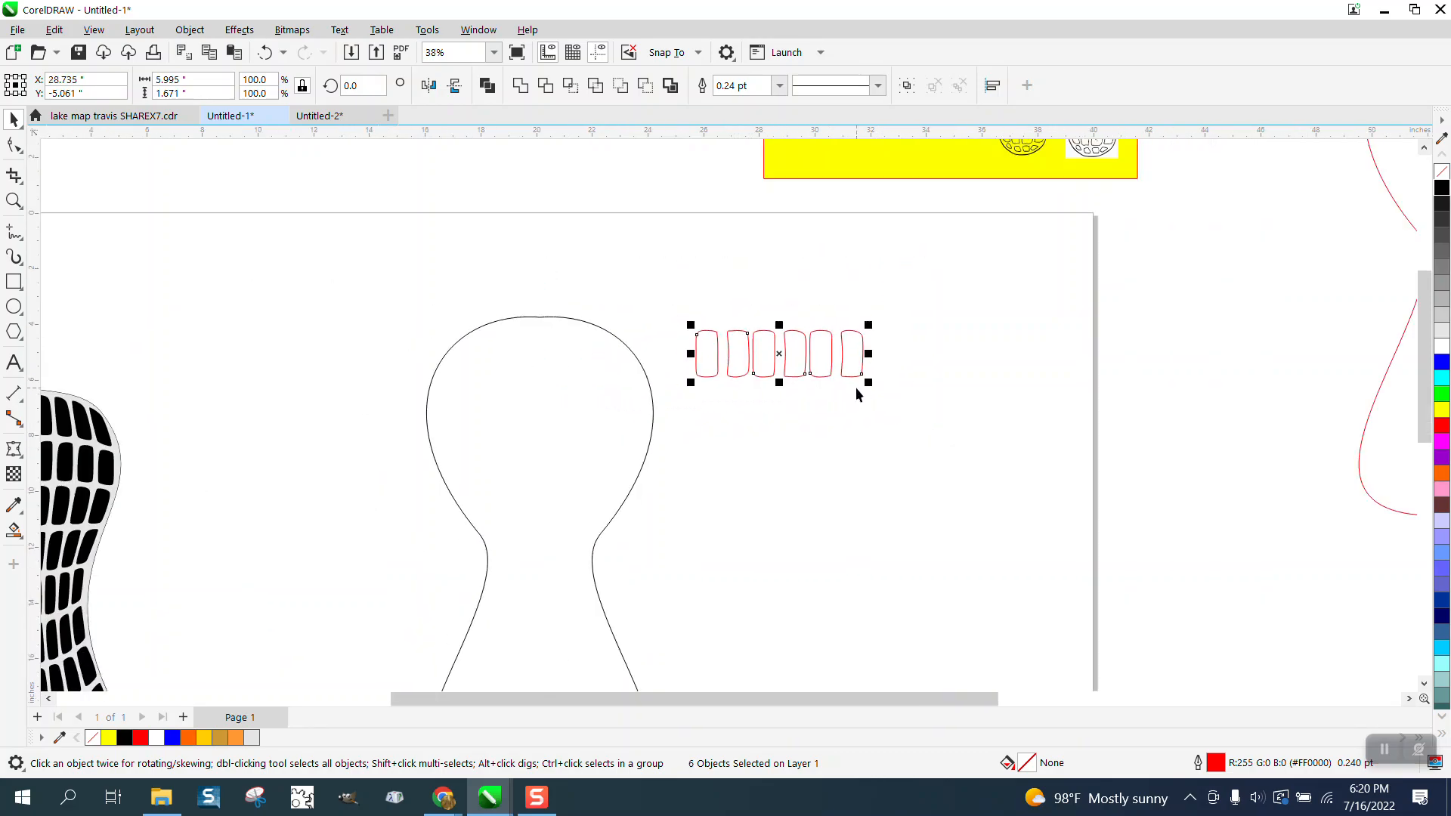
drag(787, 355, 784, 405)
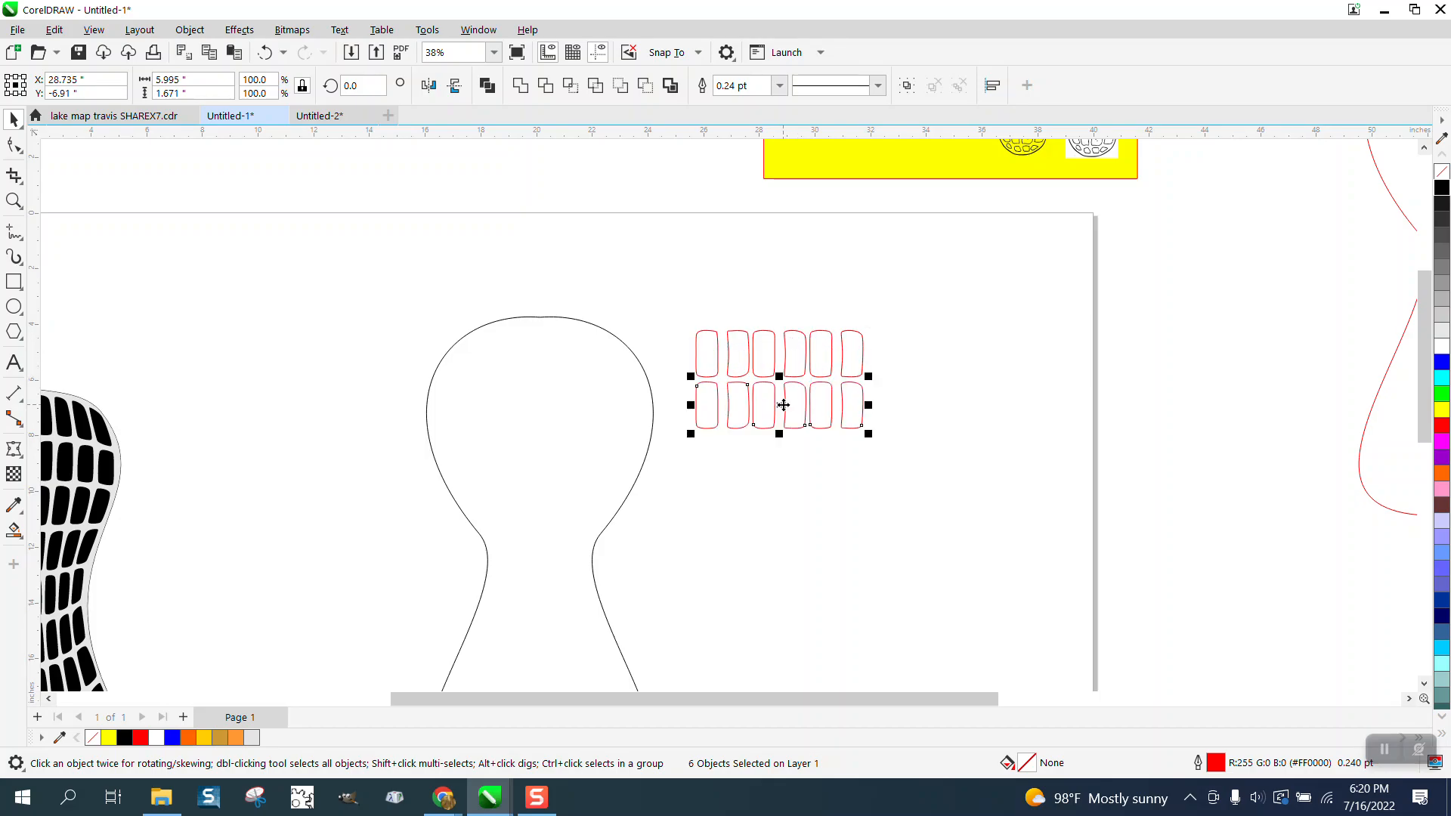
key(ctrl+r)
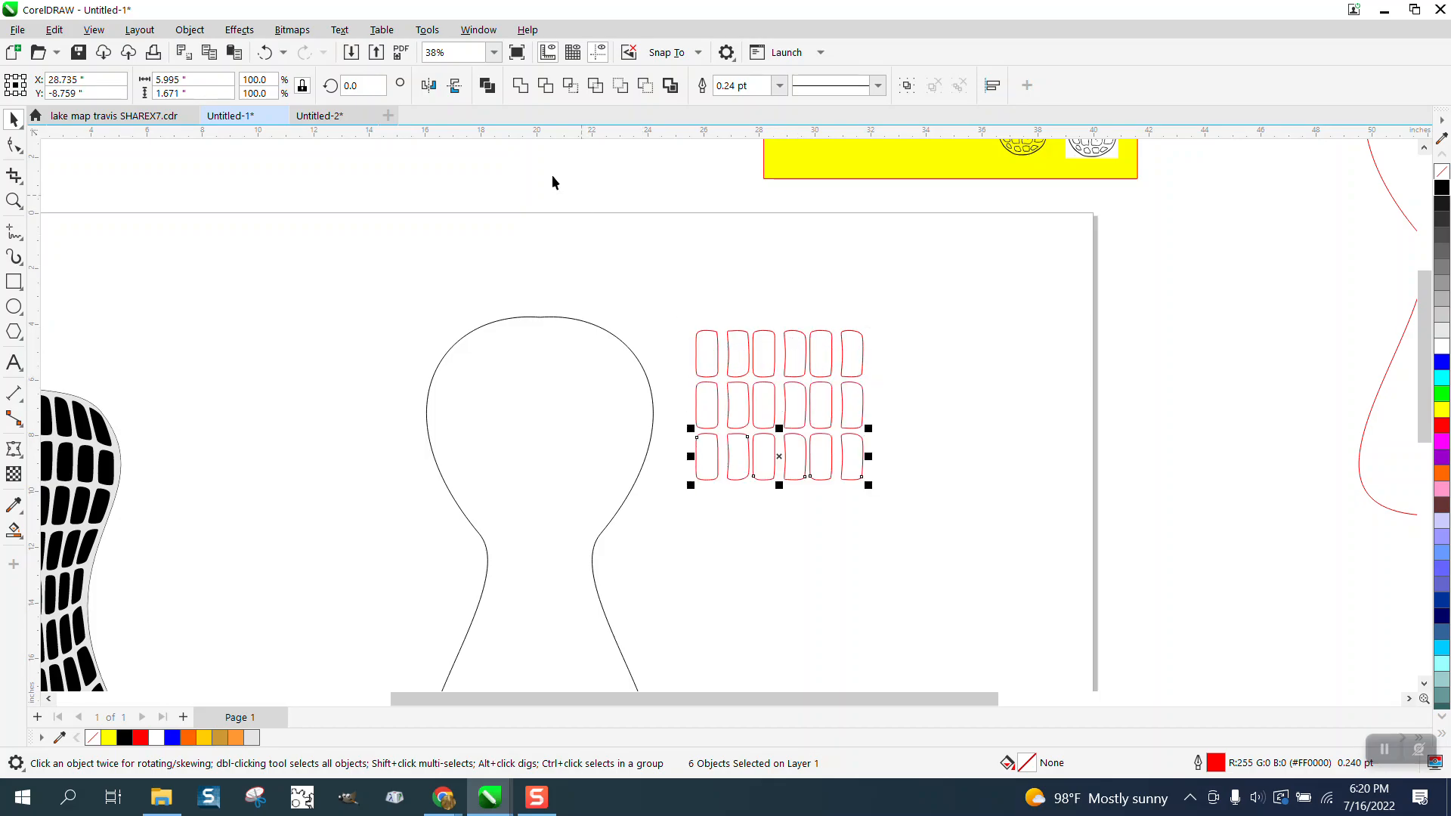
key(ctrl+r)
key(ctrl+r)
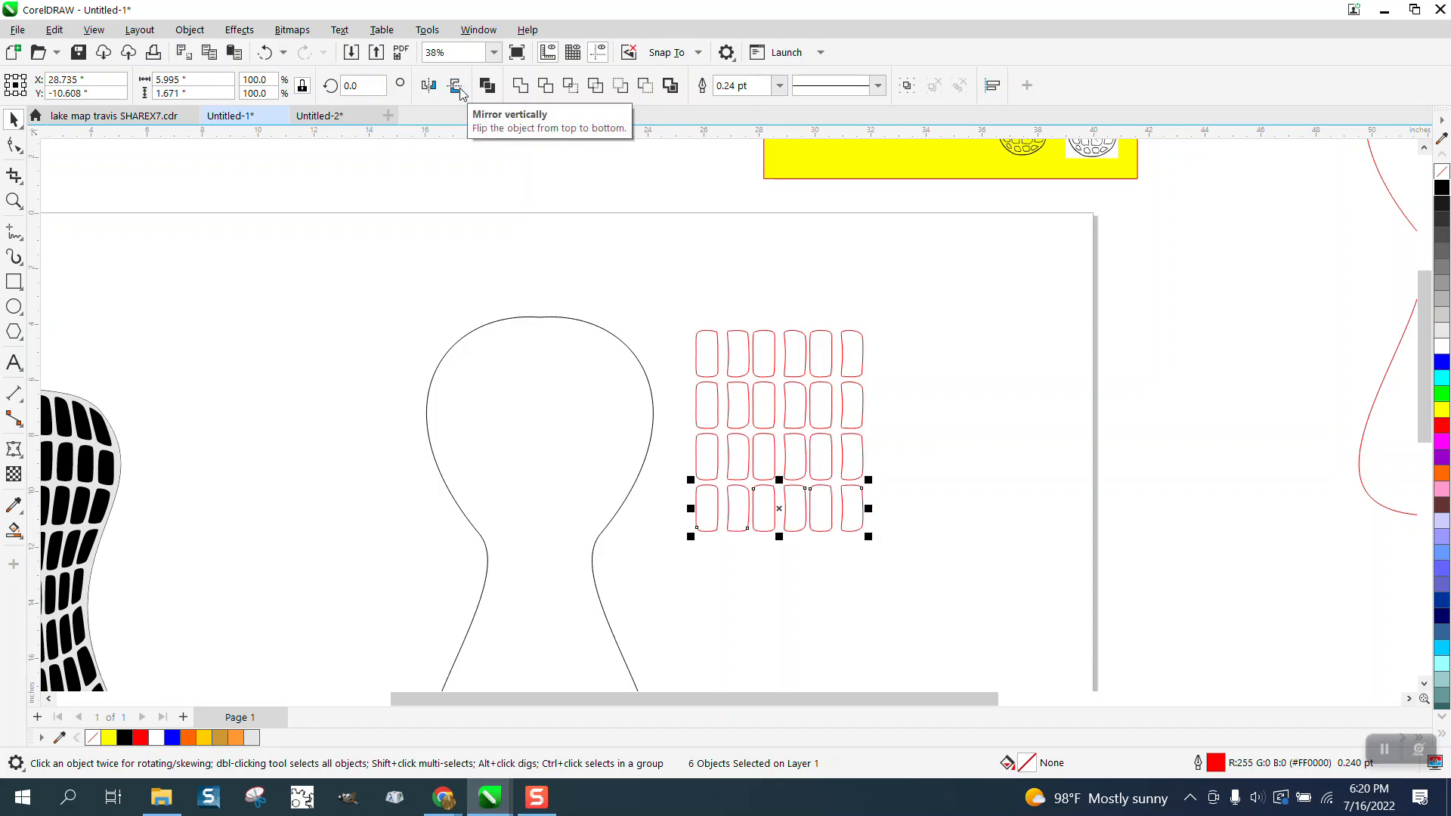
key(ctrl+r)
Duplicate the bottom two rows of cells below the grid to make eight rows.
key(F3)
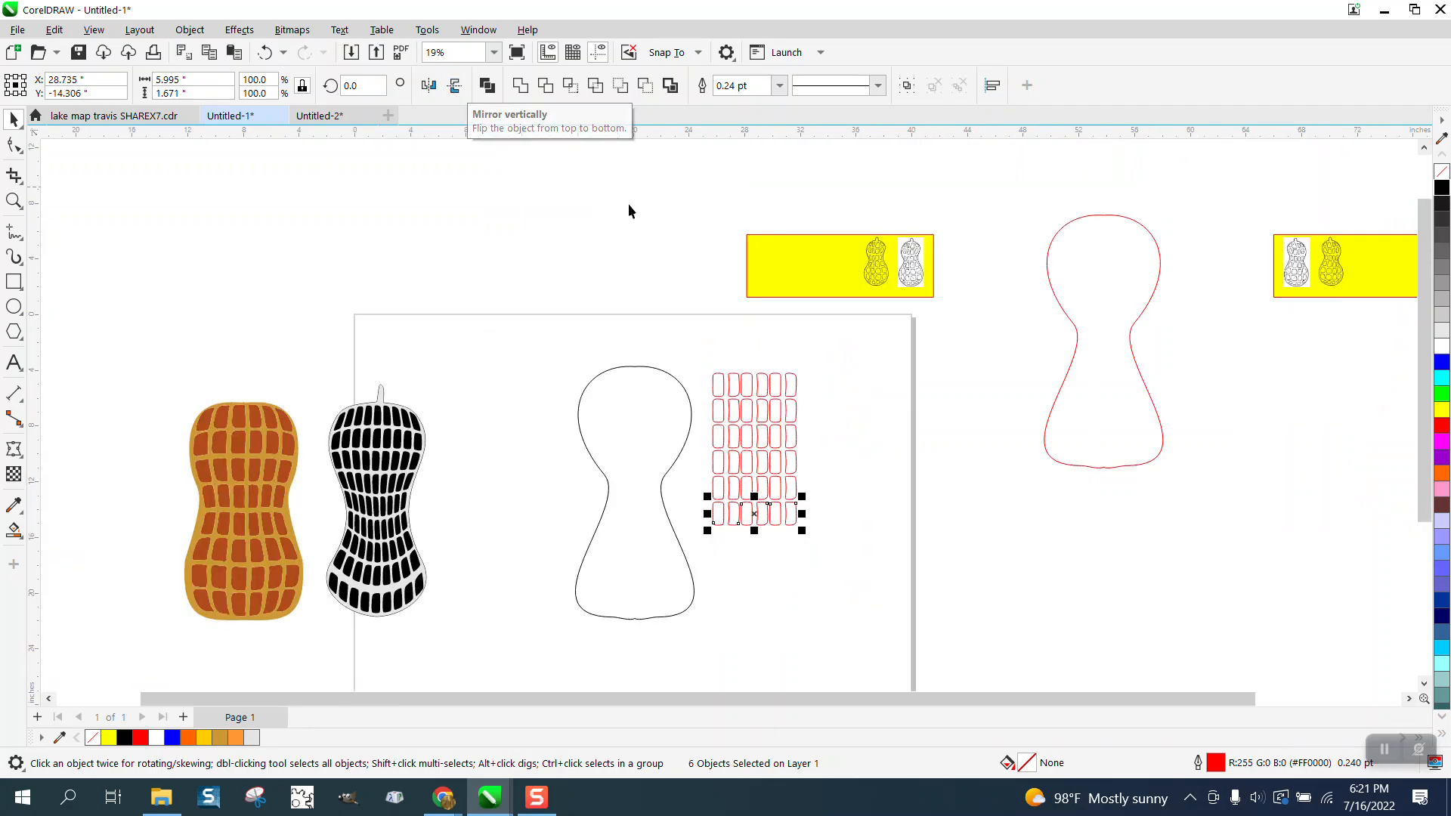
drag(693, 470, 766, 519)
drag(845, 546, 846, 546)
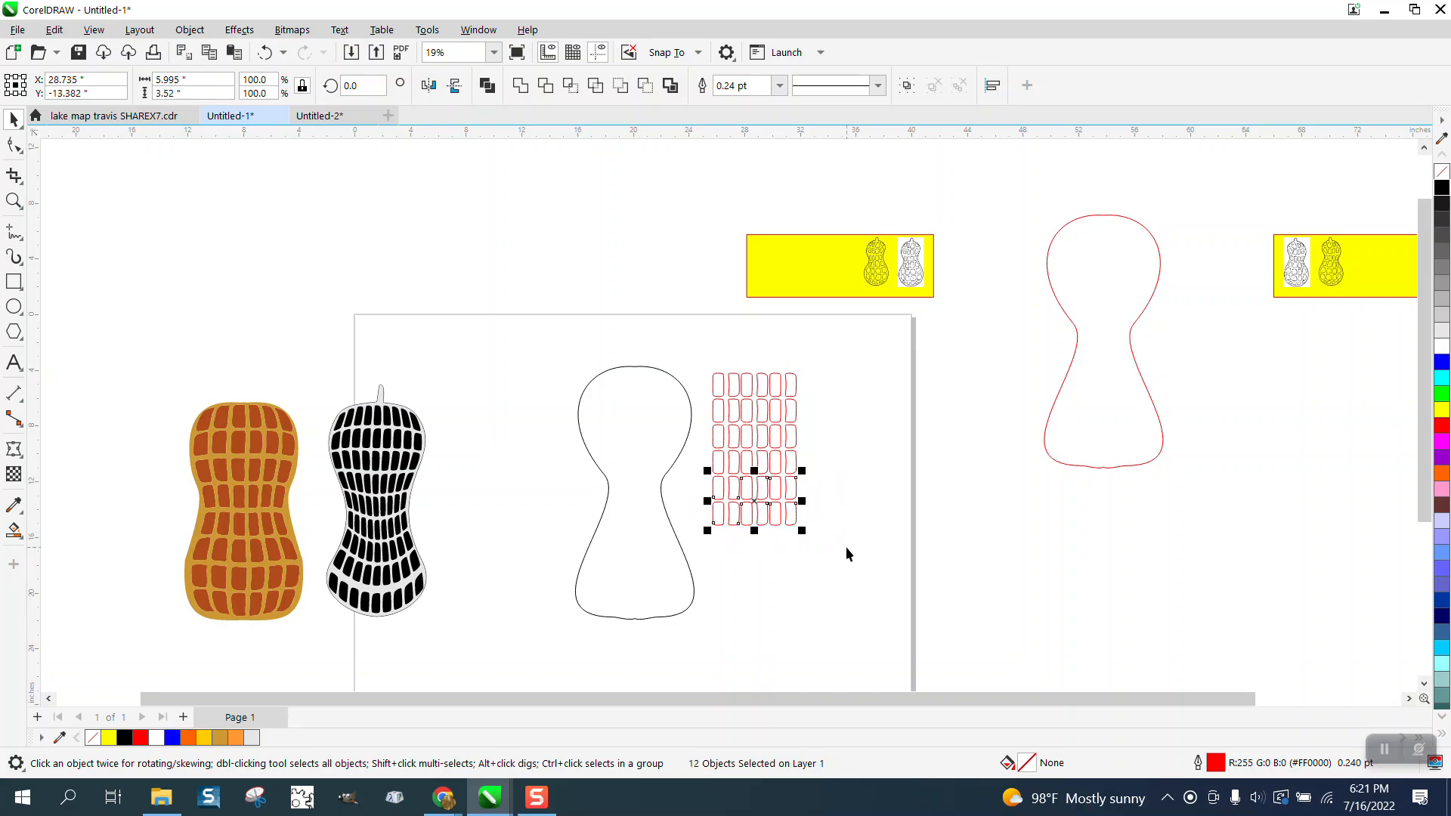
key(ctrl+r)
key(ctrl+r)
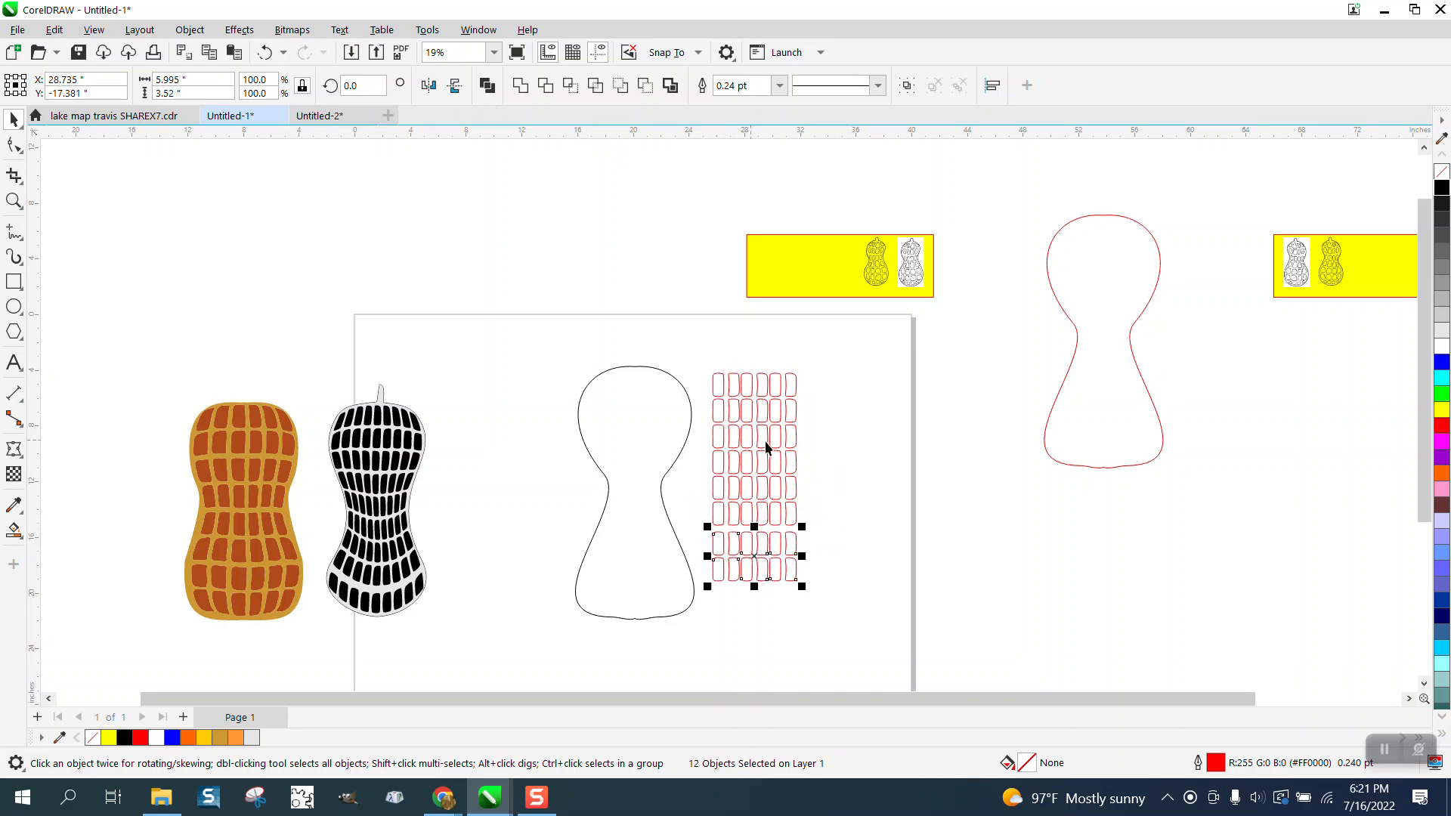
click(831, 483)
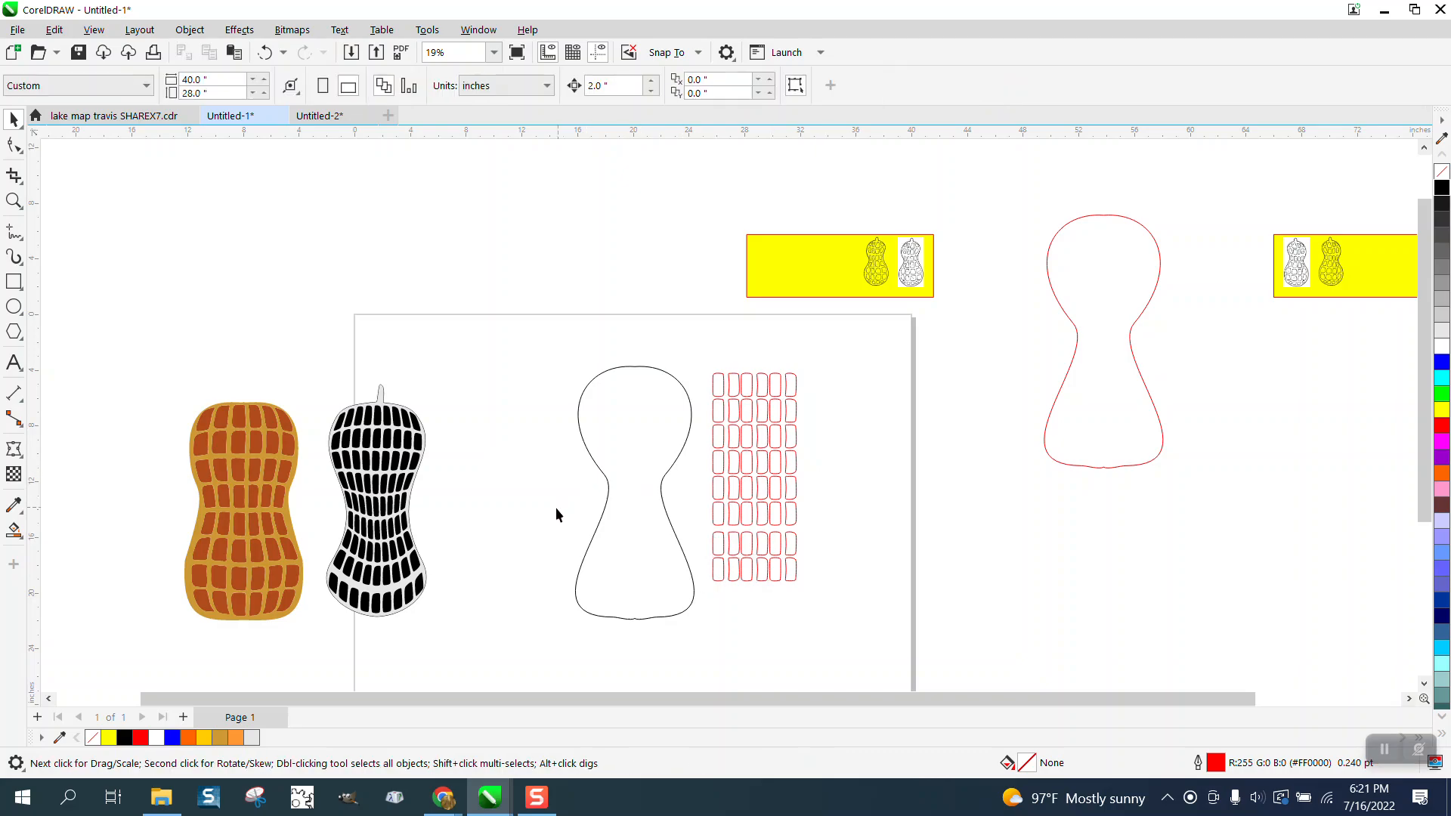
Move the seventh row of cells slightly upward to even out the spacing between the lower rows.
click(17, 204)
drag(706, 462, 885, 601)
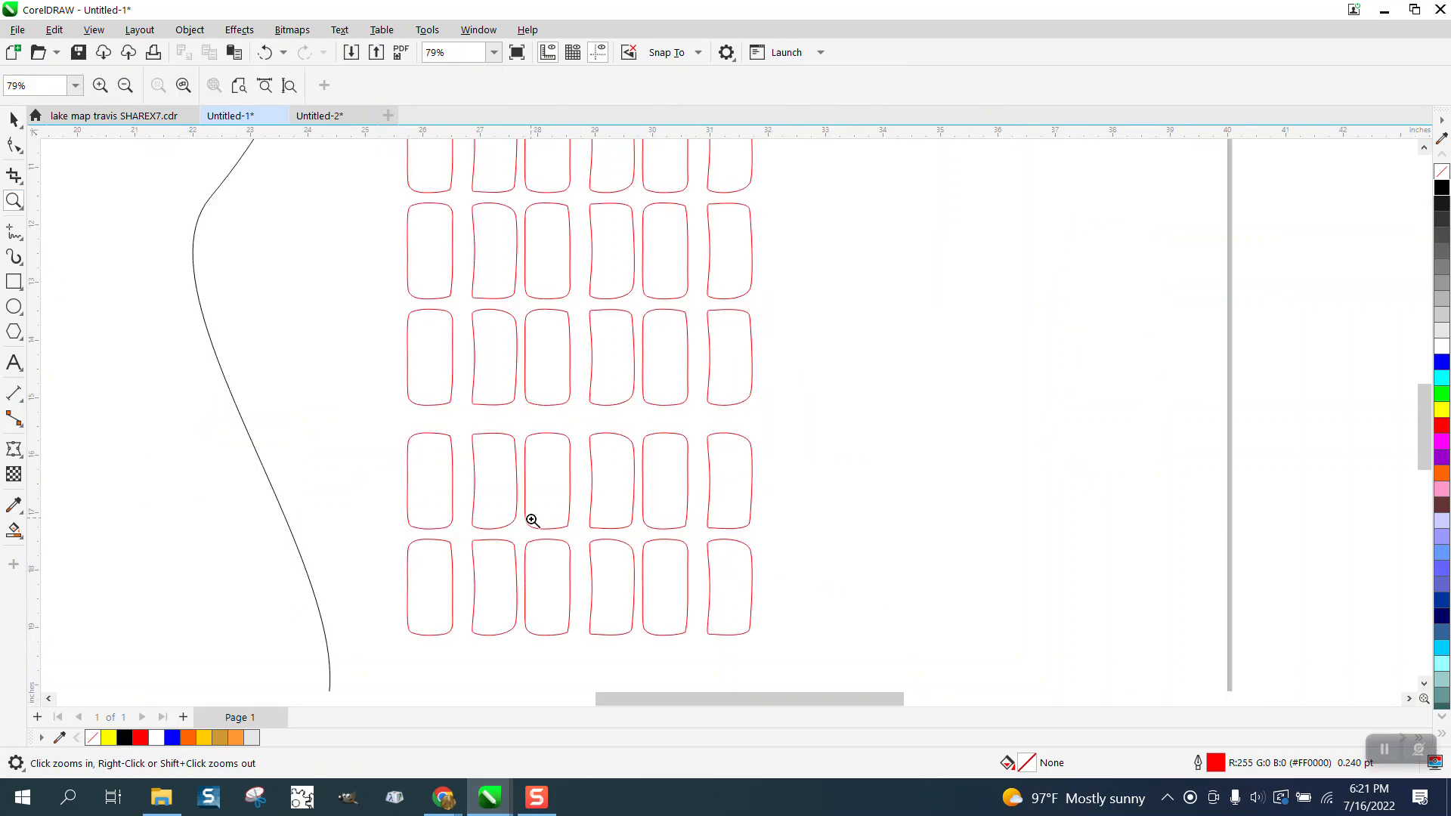
key(space)
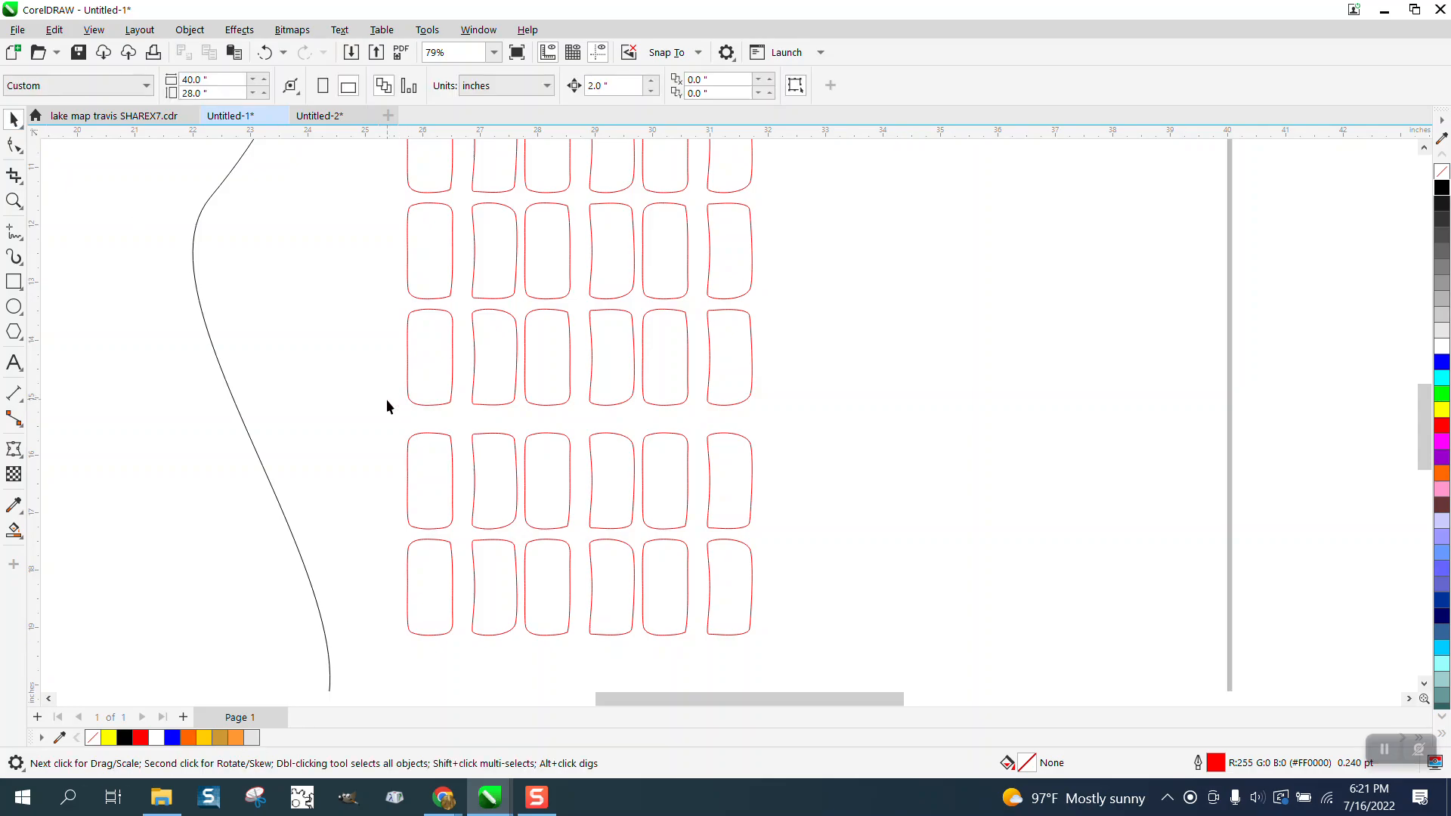
drag(772, 545, 774, 544)
drag(586, 482, 583, 476)
Group all 48 cells of the grid.
scroll(745, 517, down, 5)
drag(595, 250, 777, 603)
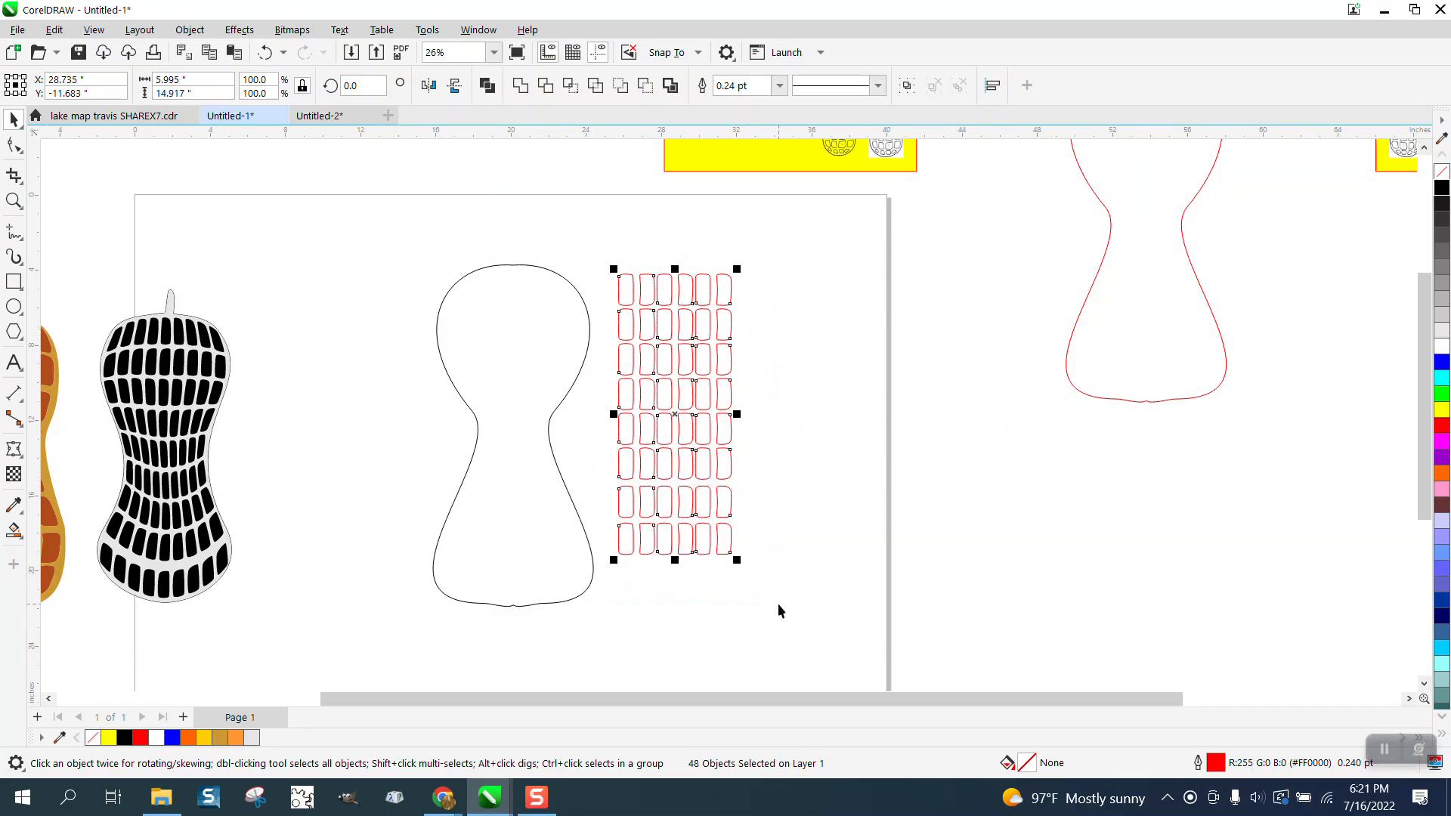
key(ctrl+g)
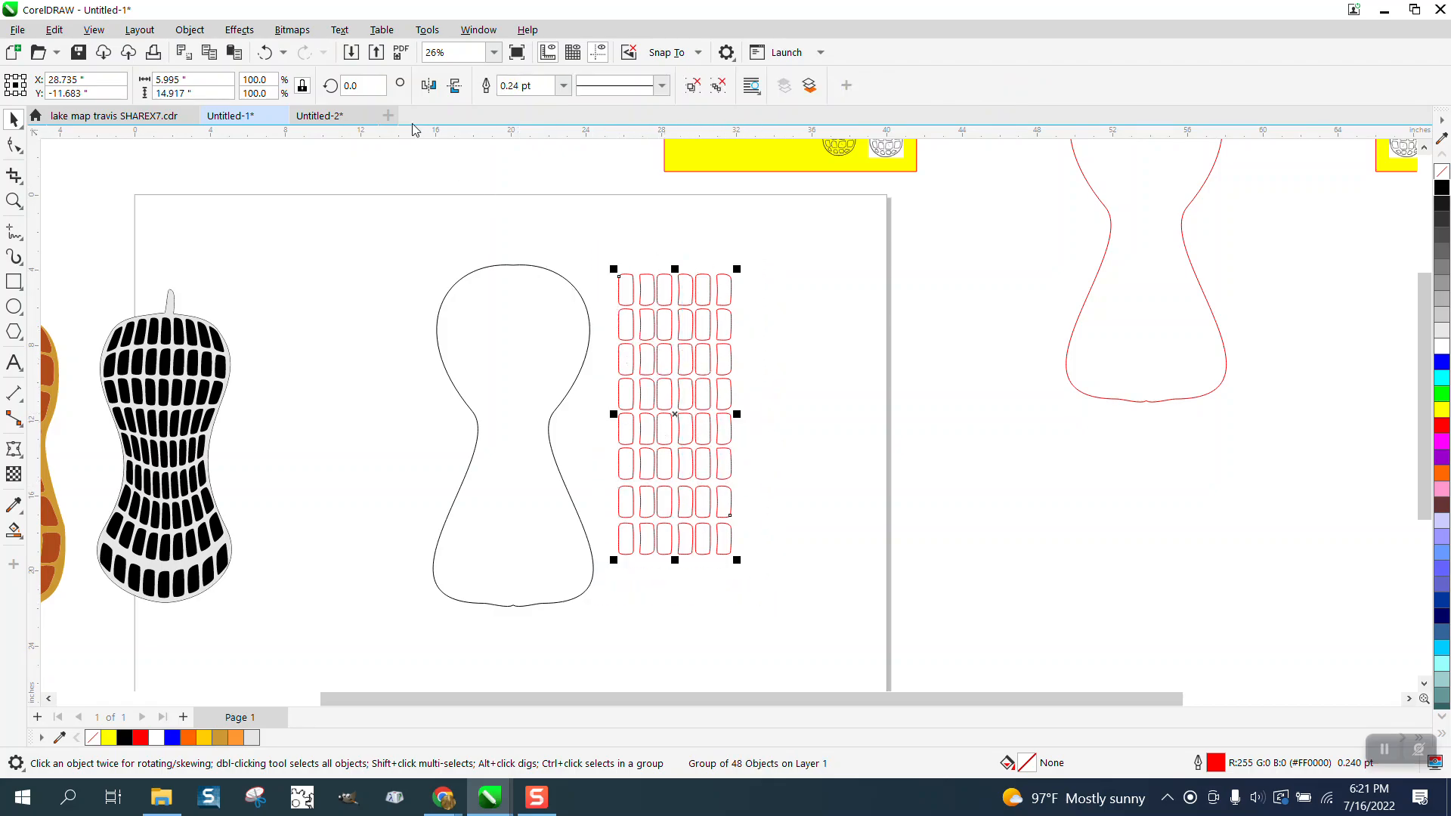
Try to shape the cell group with an envelope created from the peanut outline.
click(239, 30)
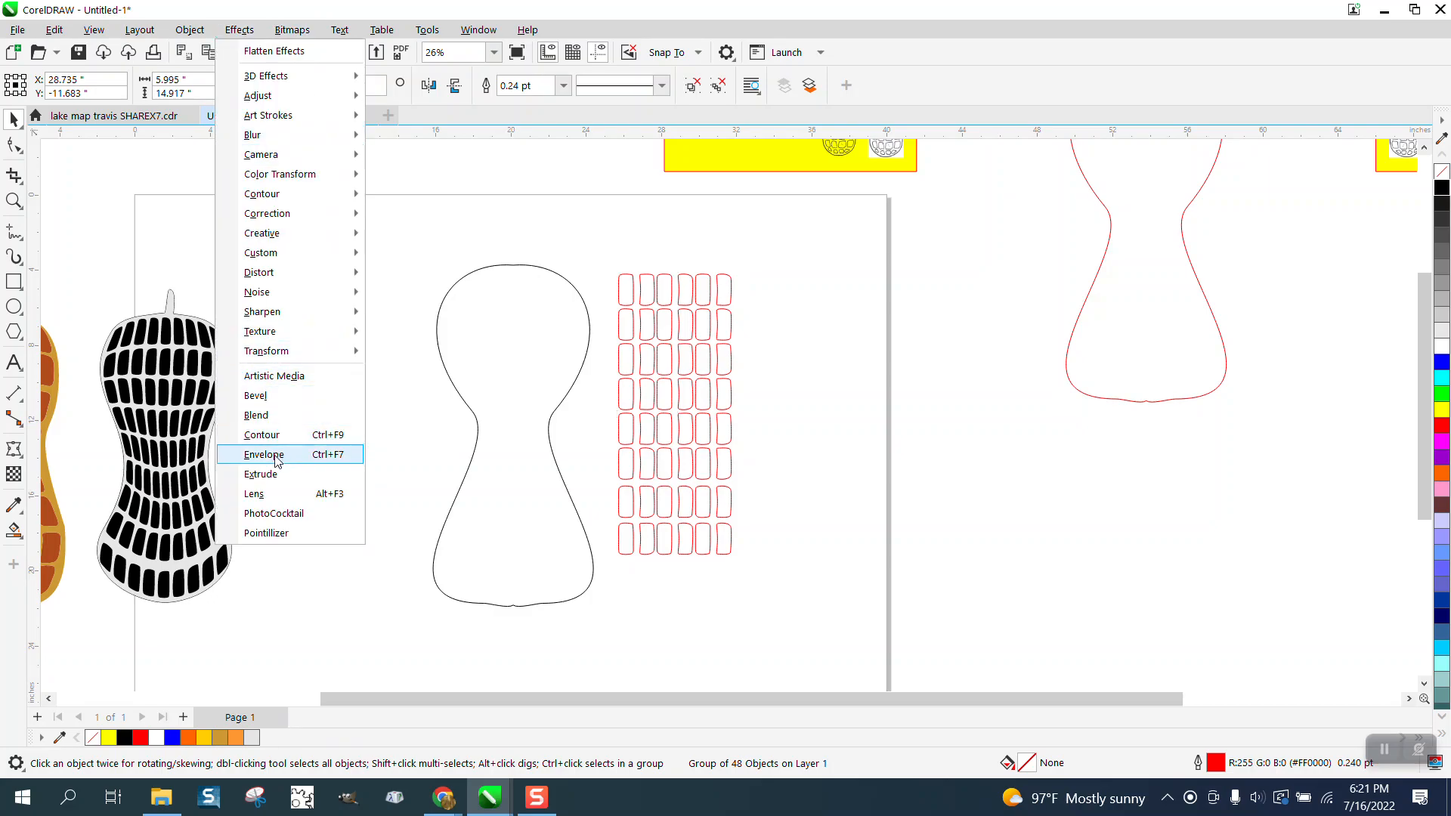
click(277, 457)
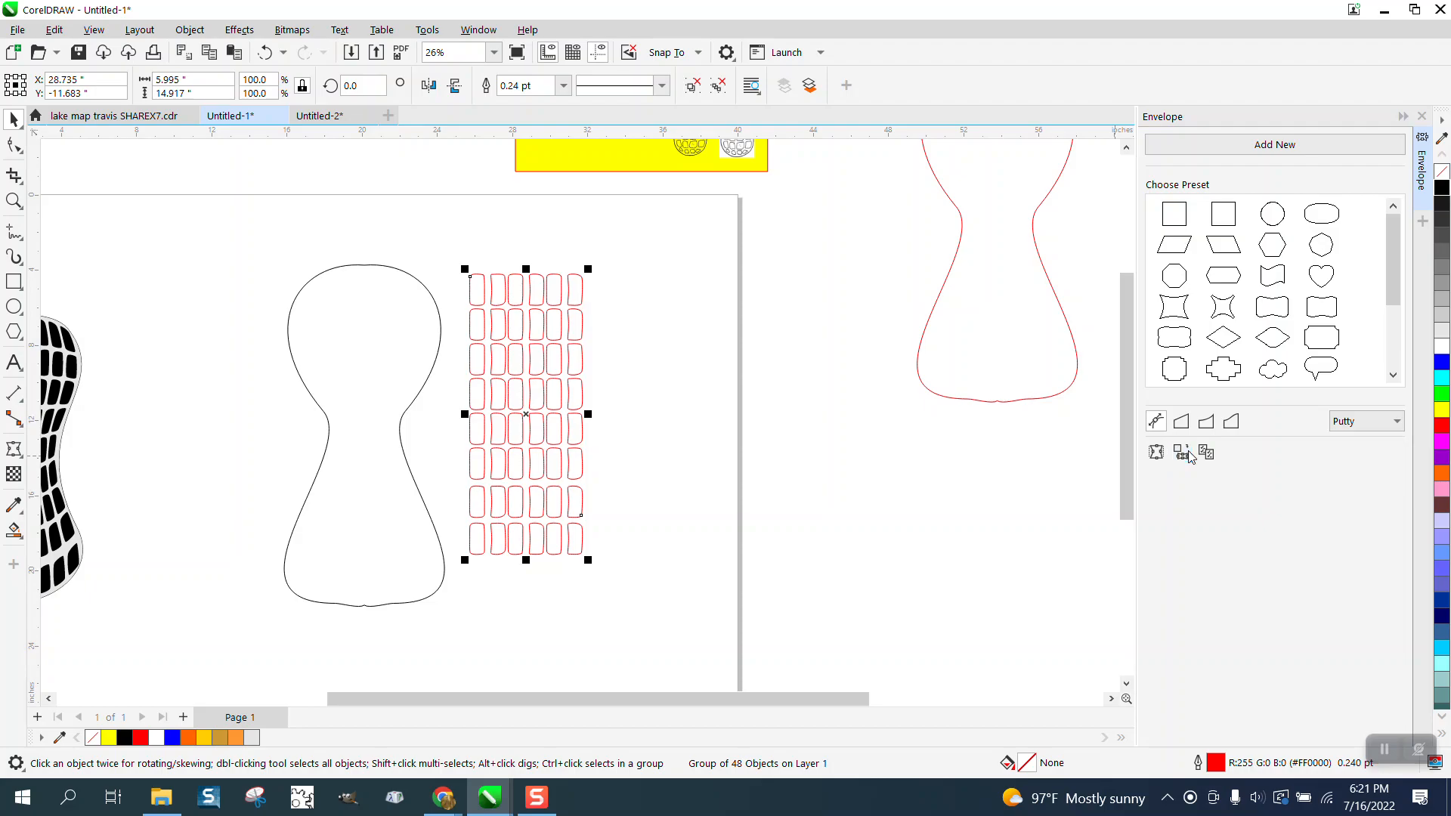
click(1188, 452)
click(350, 360)
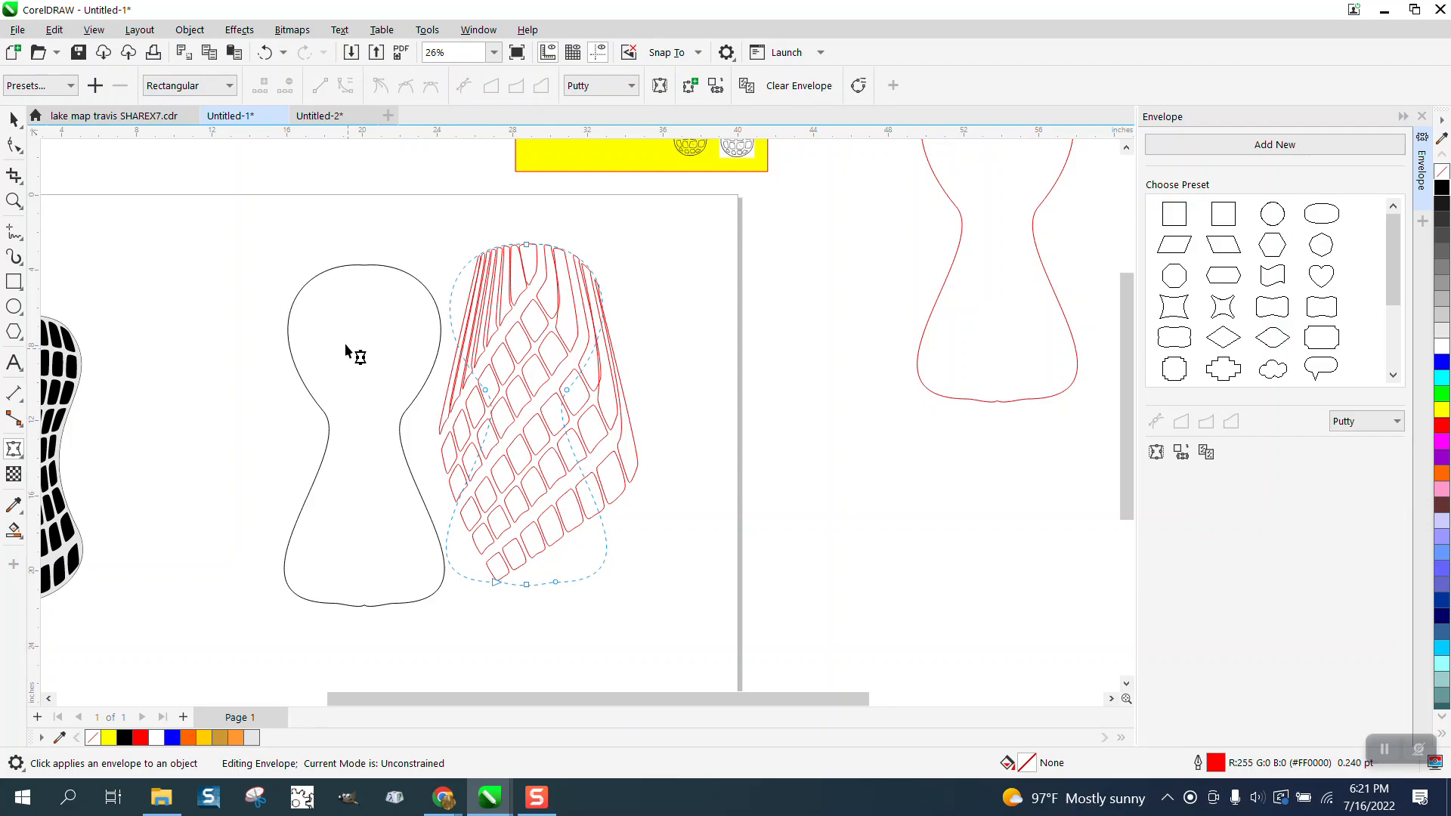
click(265, 61)
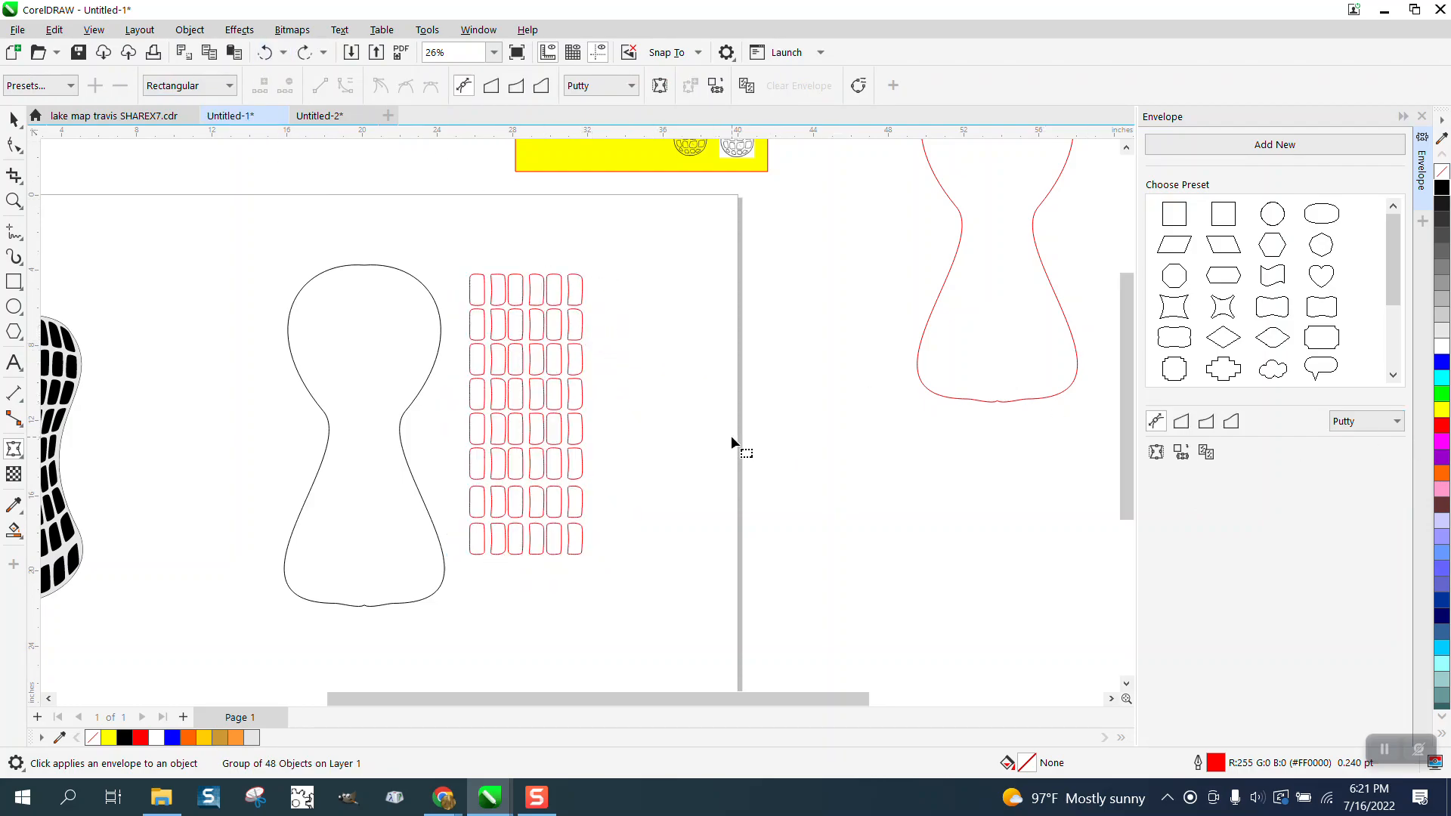
Enlarge the cell group to about 6.85 by 17.06 inches and centre it with the peanut outline on the page.
click(14, 120)
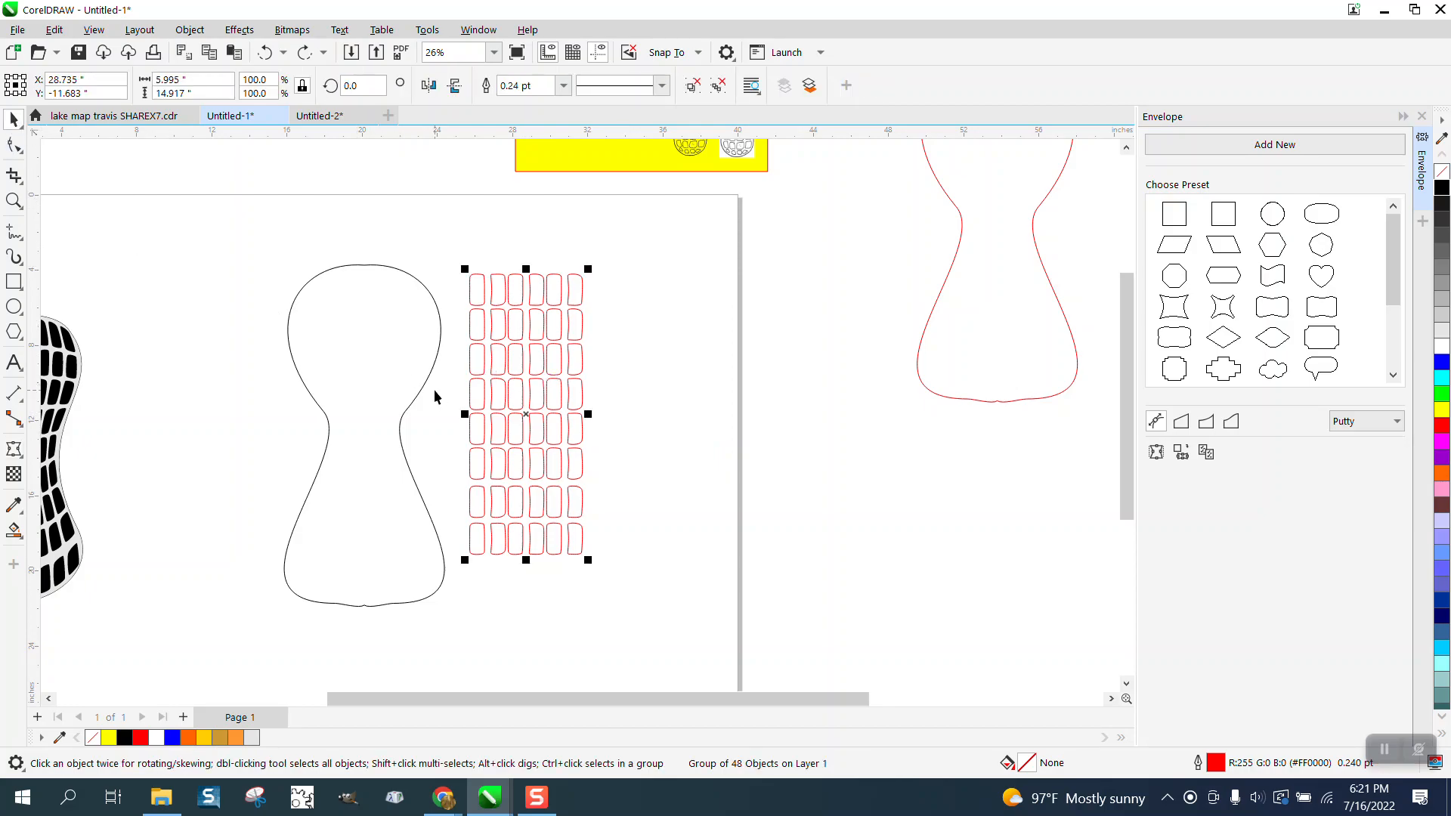
drag(591, 565, 664, 605)
scroll(521, 435, down, 2)
drag(348, 331, 652, 582)
key(p)
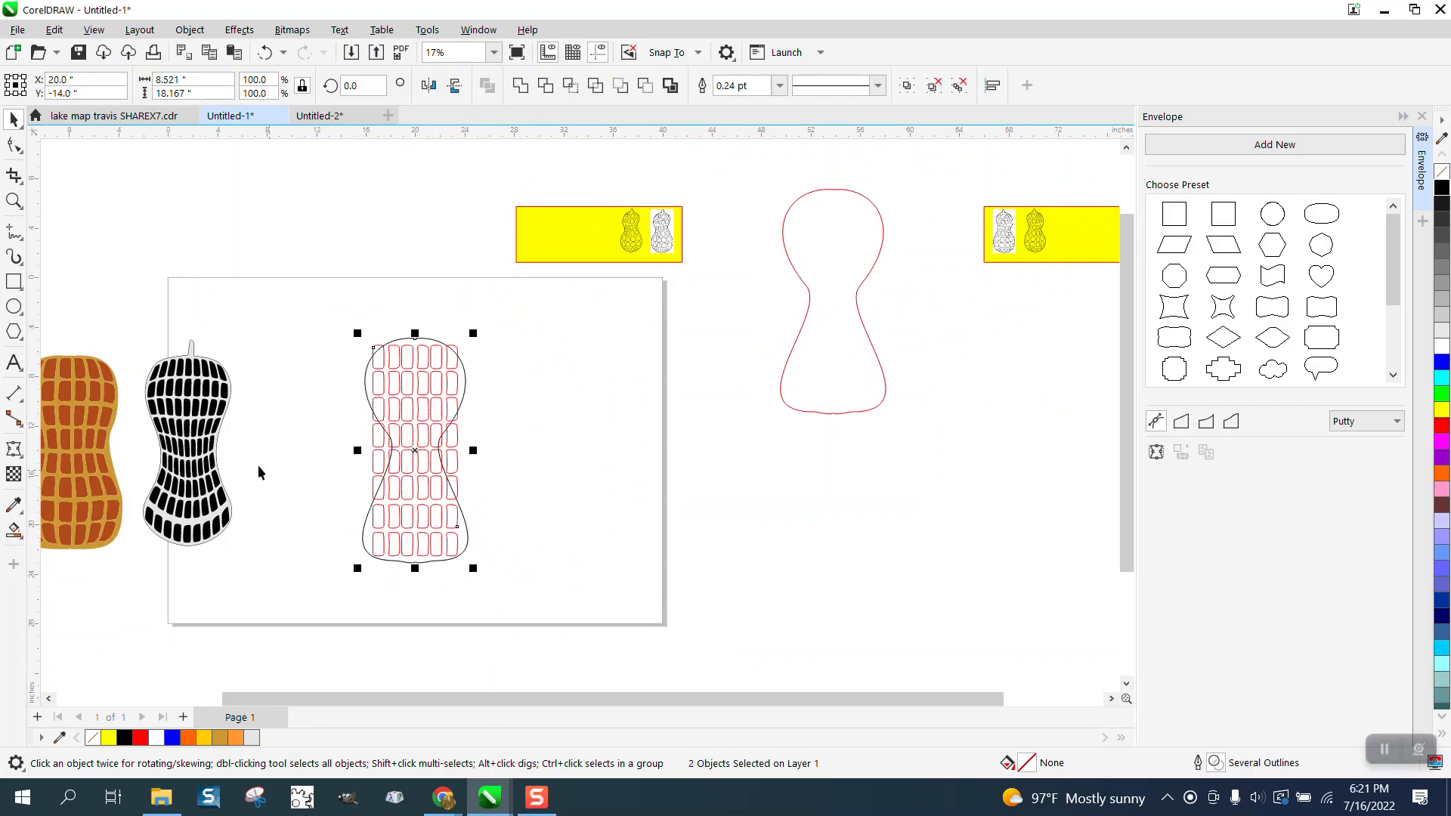
Apply a freeform envelope to the cell group and pull its left and right middle nodes inward to the peanut's waist.
click(13, 200)
click(566, 565)
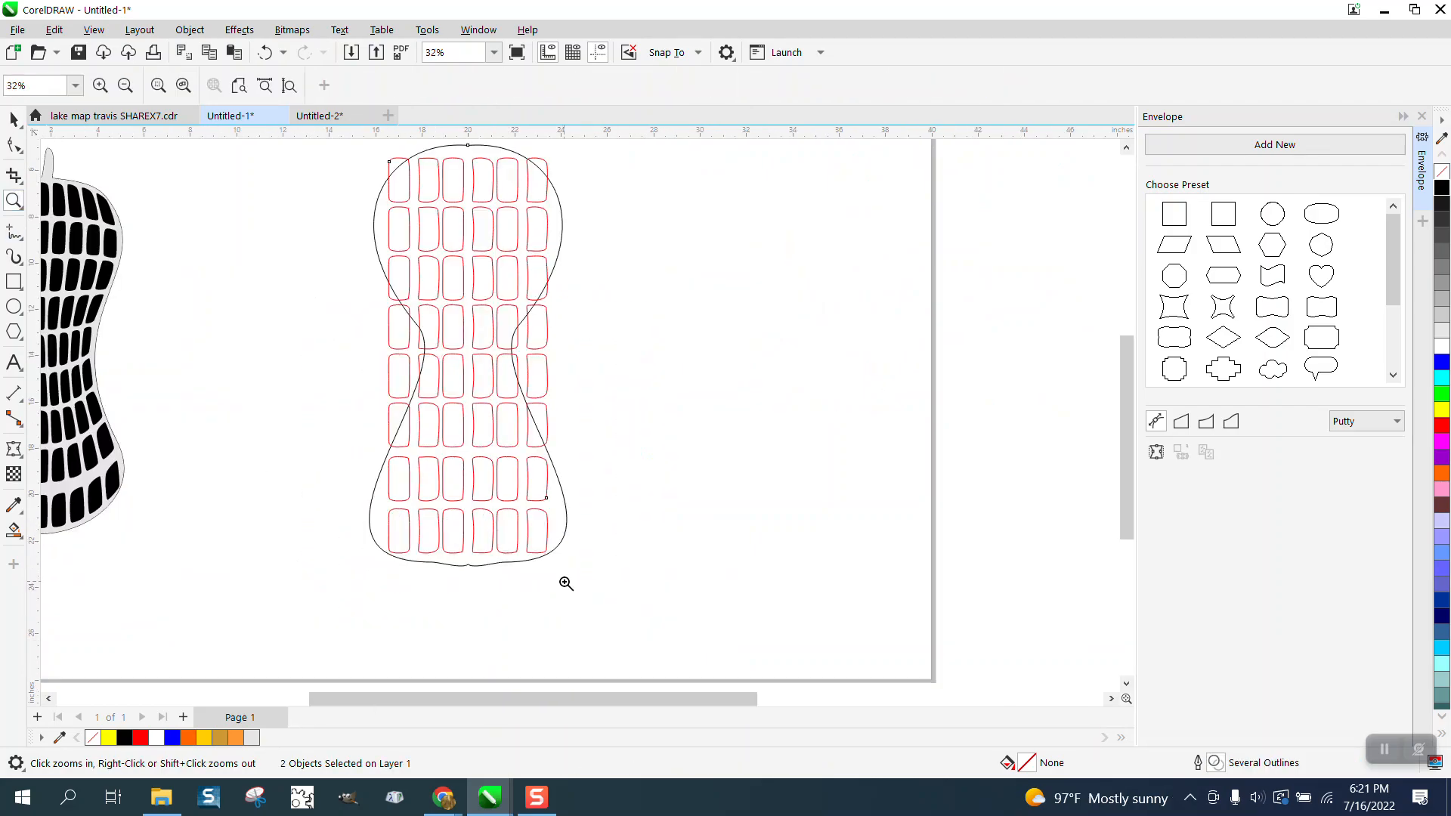
click(13, 119)
click(325, 296)
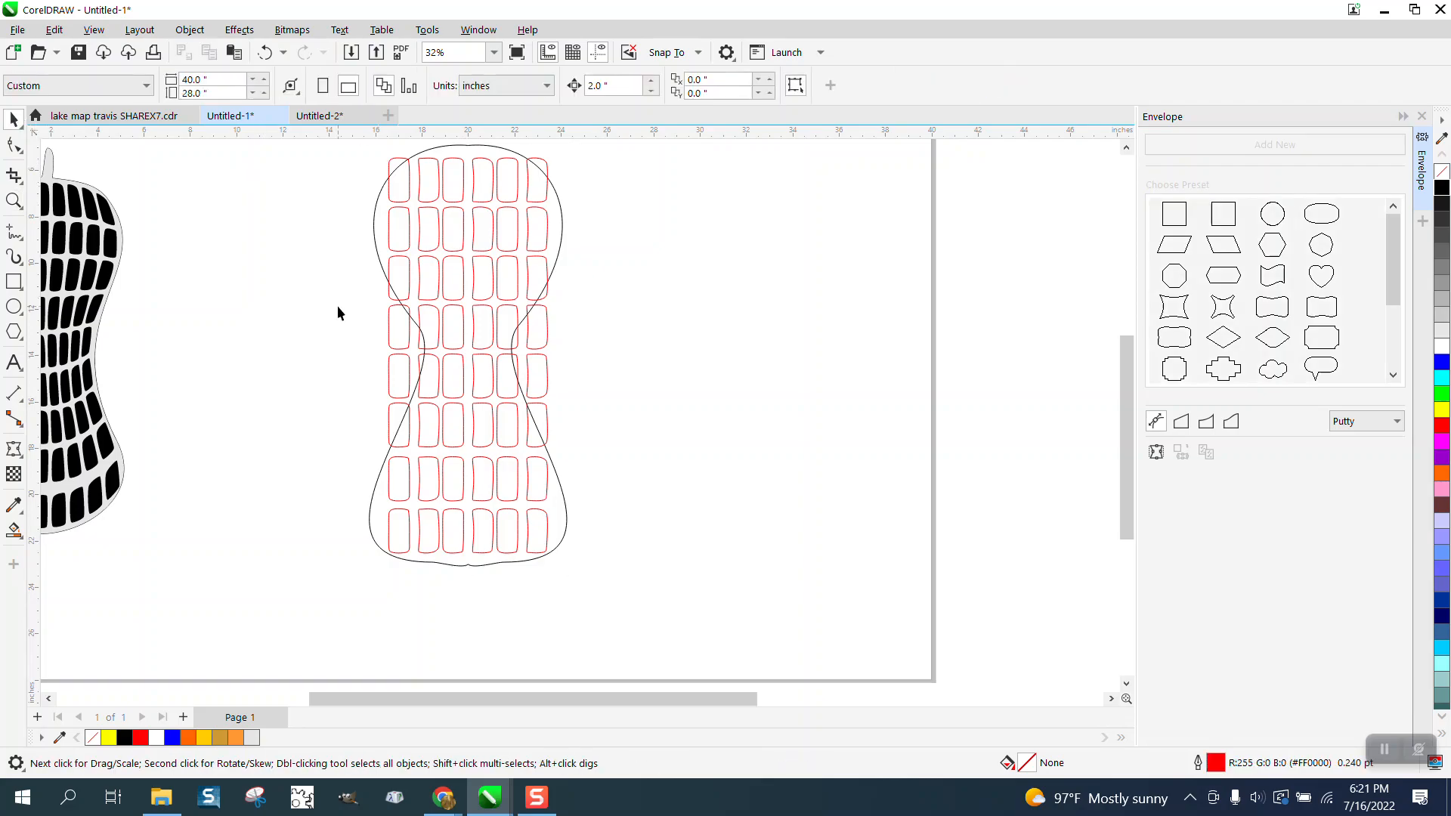
click(389, 343)
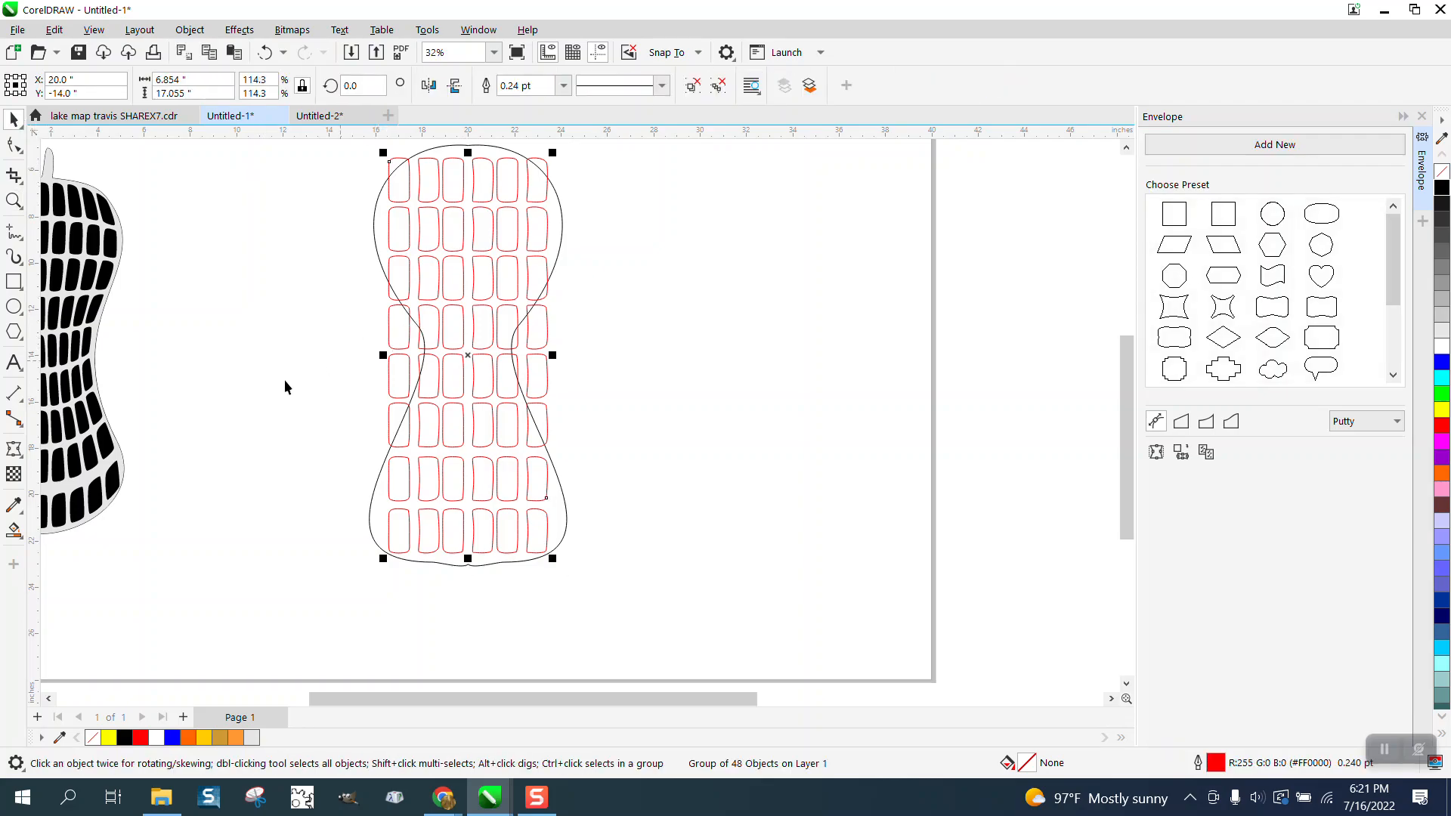
click(22, 458)
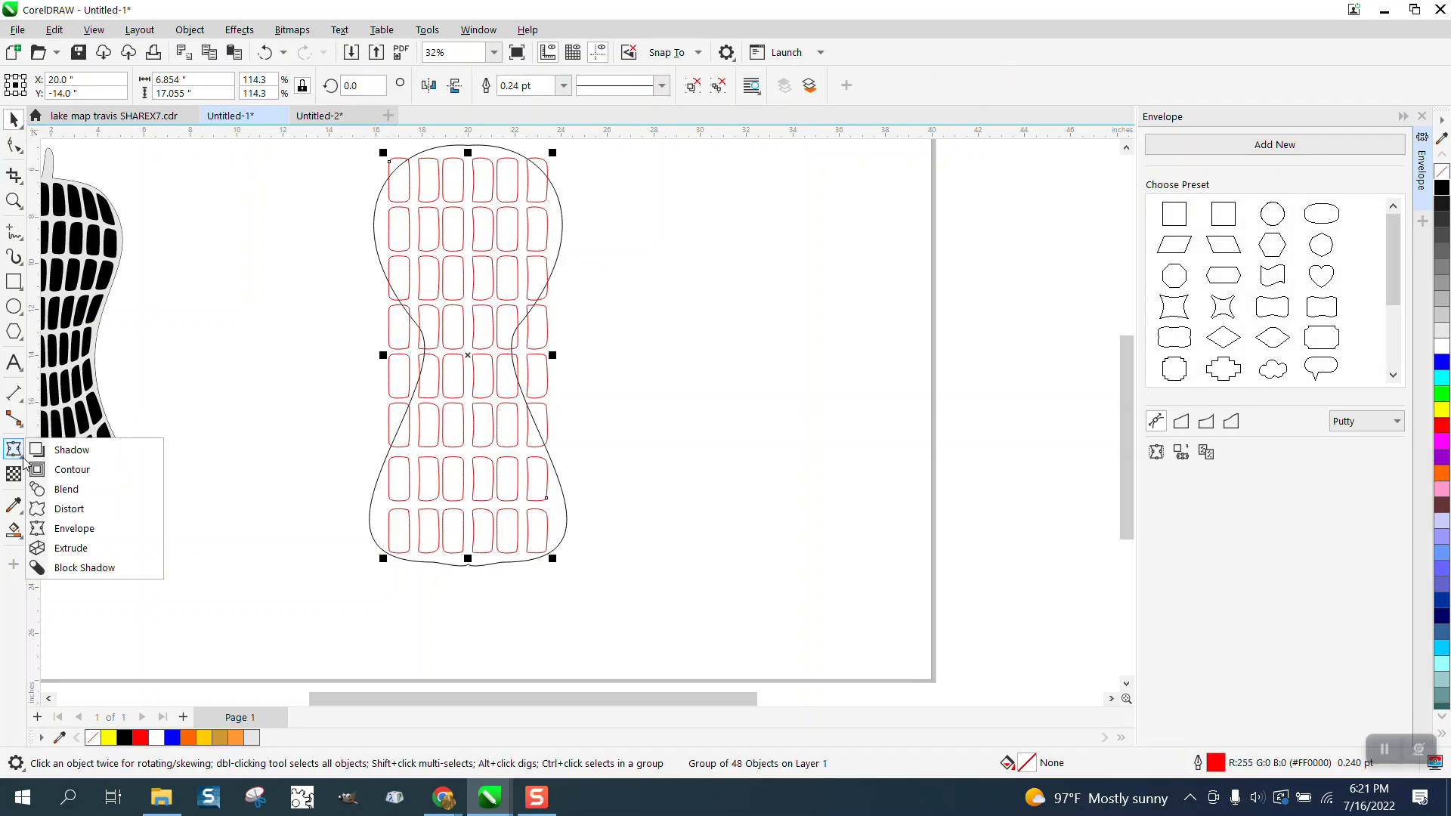
click(82, 529)
drag(388, 356, 429, 355)
drag(547, 355, 507, 356)
drag(511, 296, 517, 293)
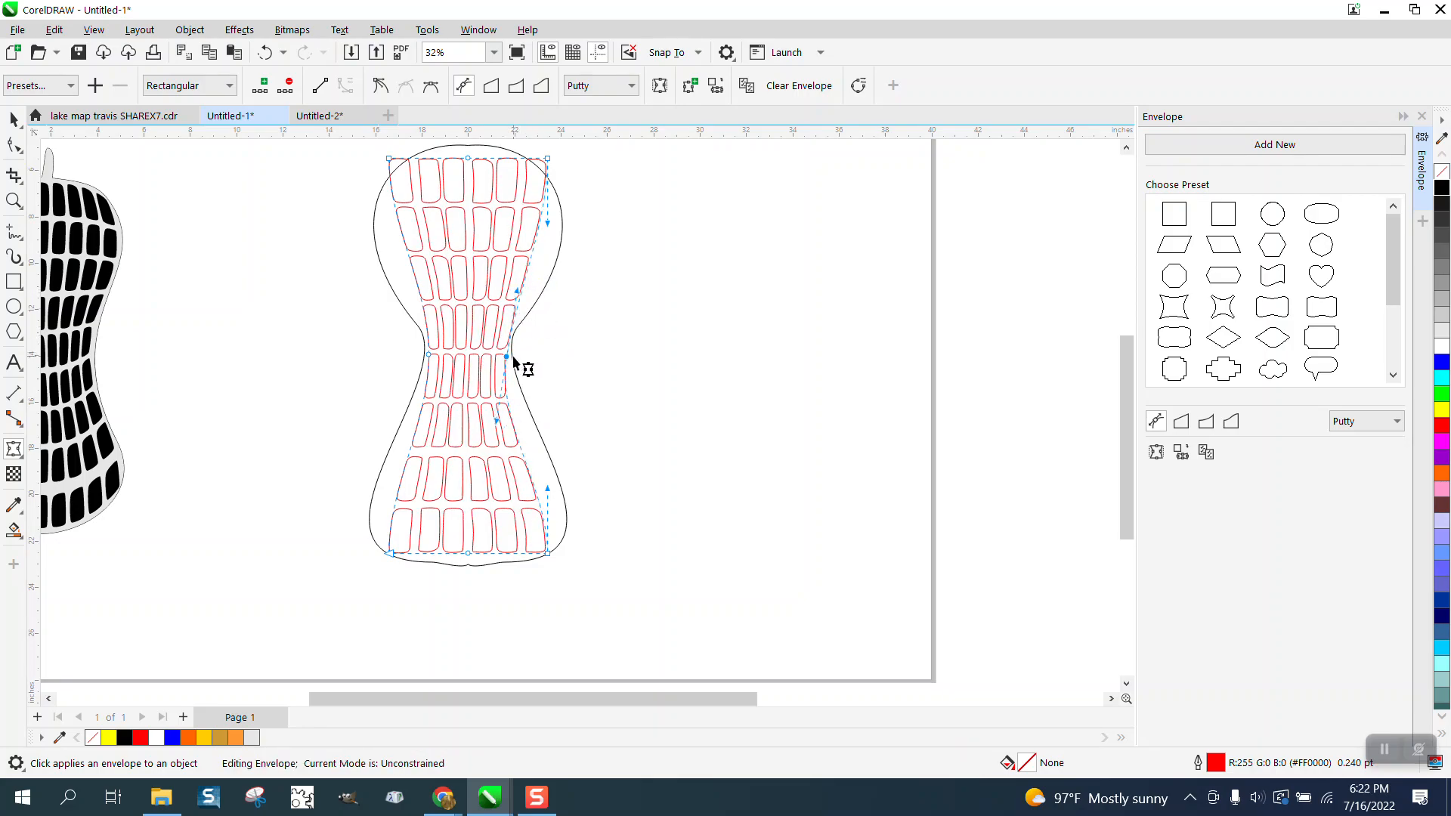
Make the right waist node a cusp and stretch the envelope's upper right side, top and upper corners towards the peanut outline.
right_click(506, 357)
click(552, 503)
drag(516, 291, 570, 235)
drag(469, 161, 469, 146)
drag(560, 168, 557, 184)
drag(390, 159, 624, 321)
Curve the envelope's top edge at both corners and its upper right side to follow the rounded peanut outline.
click(10, 204)
scroll(449, 223, down, 2)
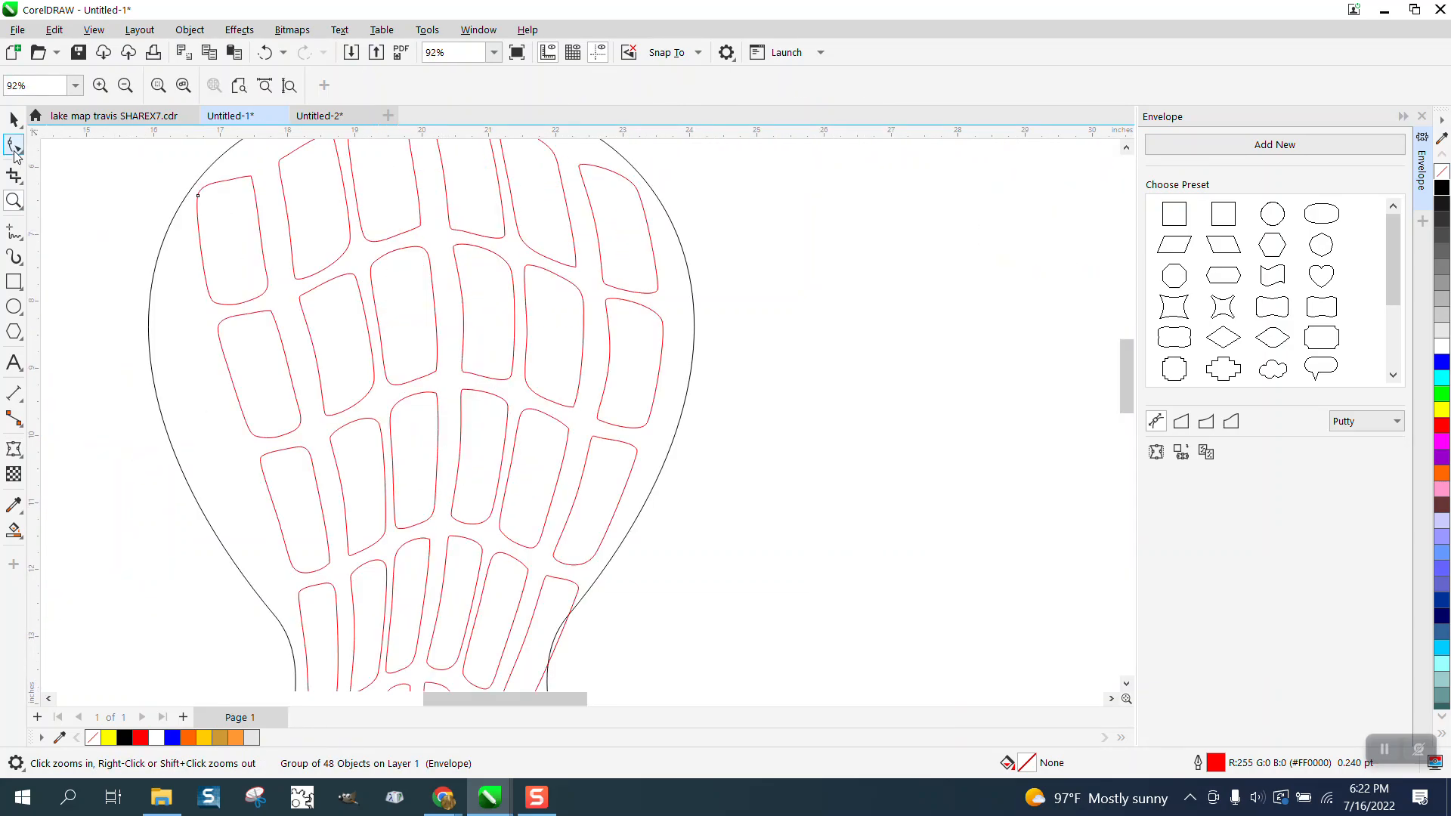
click(15, 148)
scroll(328, 268, down, 1)
click(244, 219)
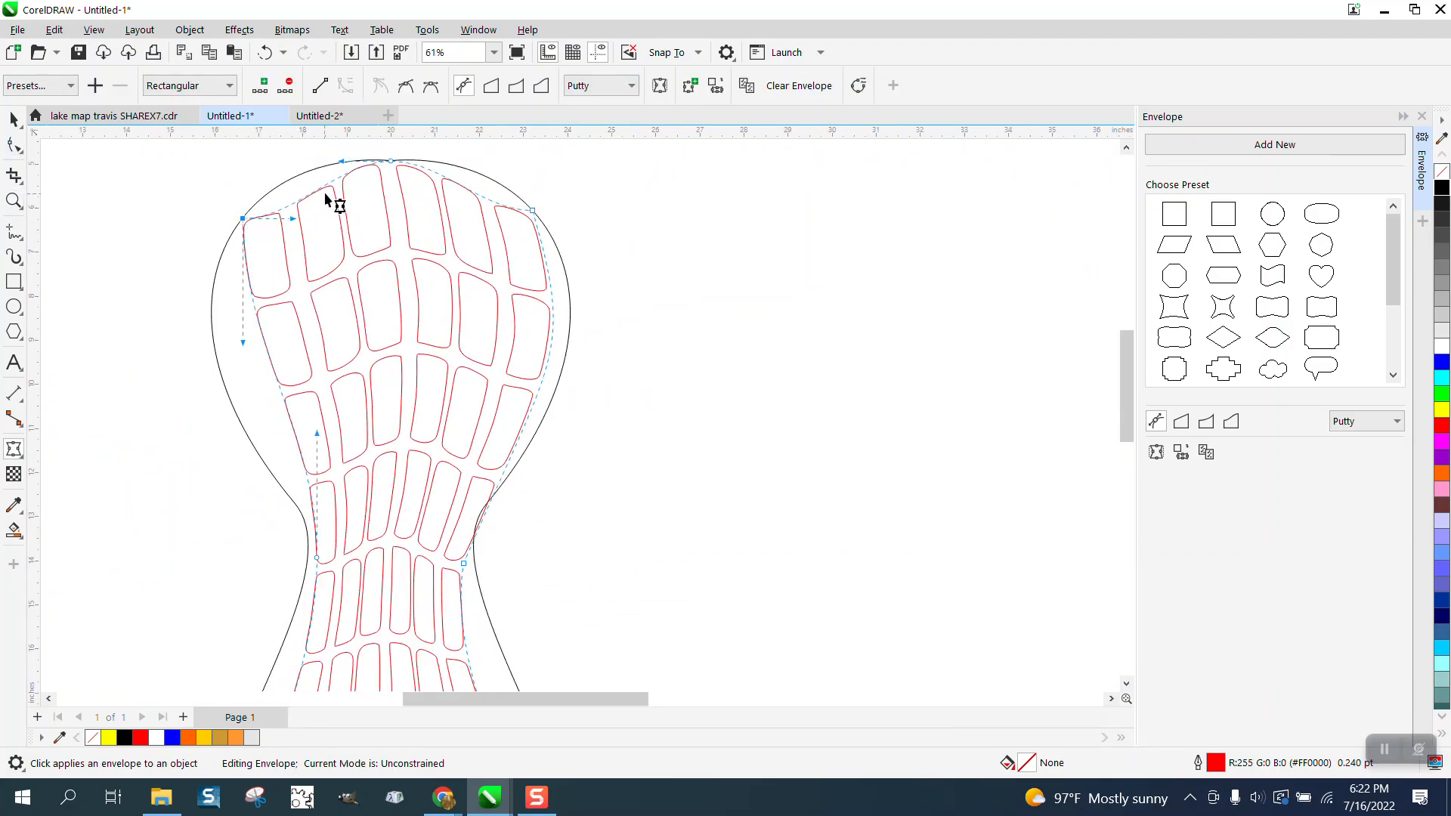
drag(293, 220, 288, 189)
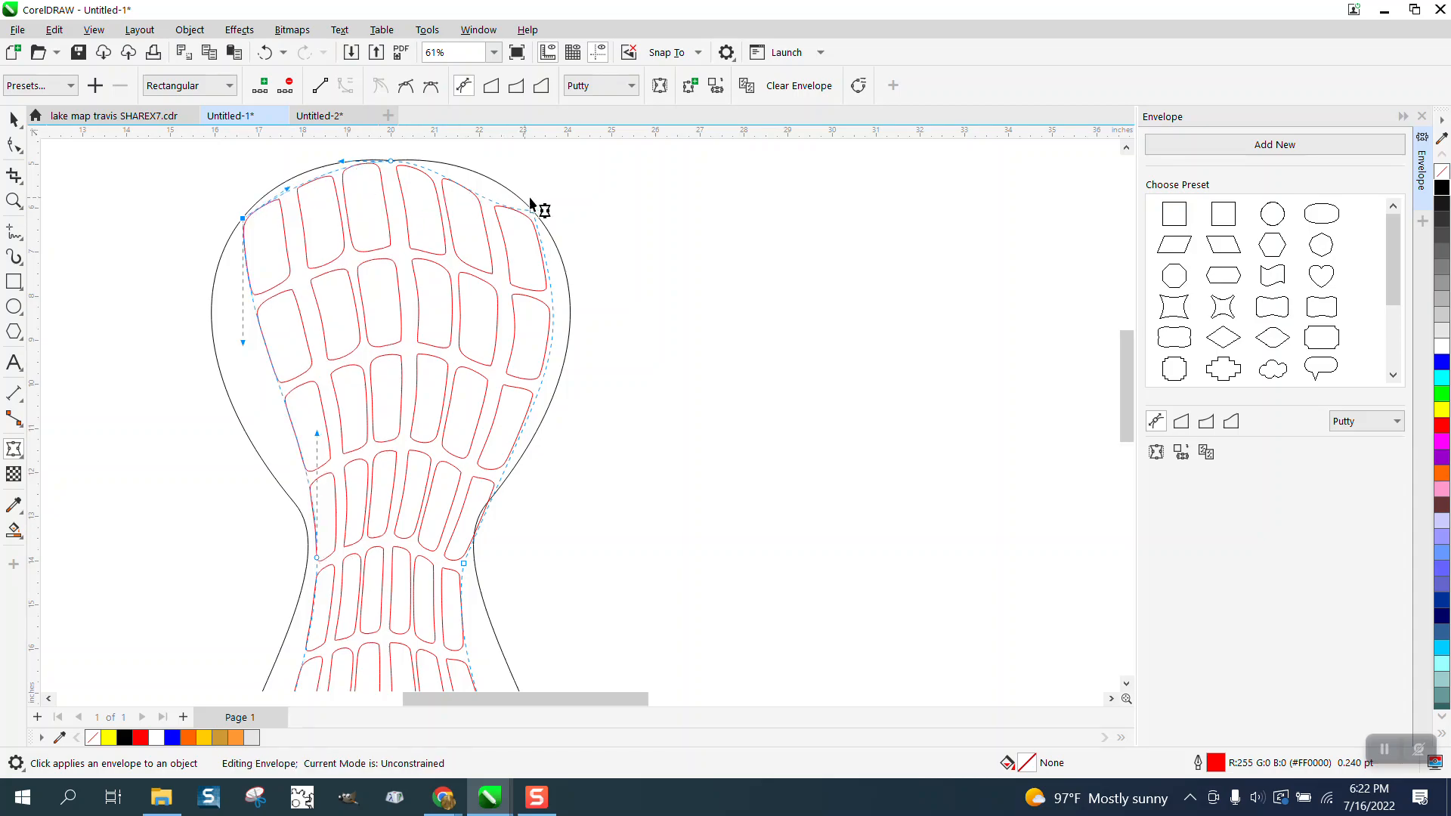
drag(485, 212, 490, 184)
drag(554, 363, 568, 367)
Make the left waist node a cusp and bow the envelope's upper left side outward to the peanut outline.
drag(317, 558, 310, 428)
right_click(317, 559)
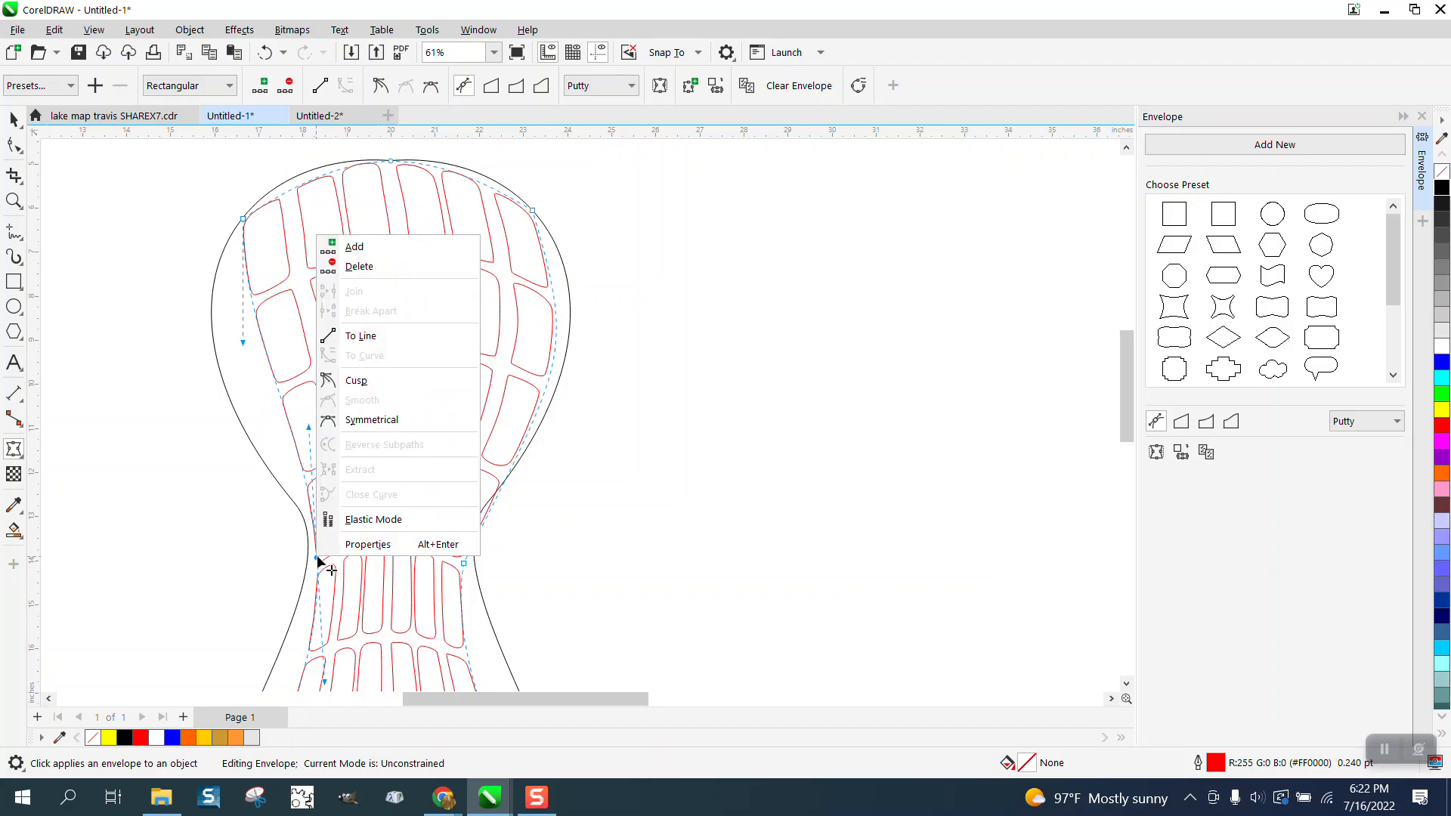
click(356, 381)
drag(313, 430, 167, 251)
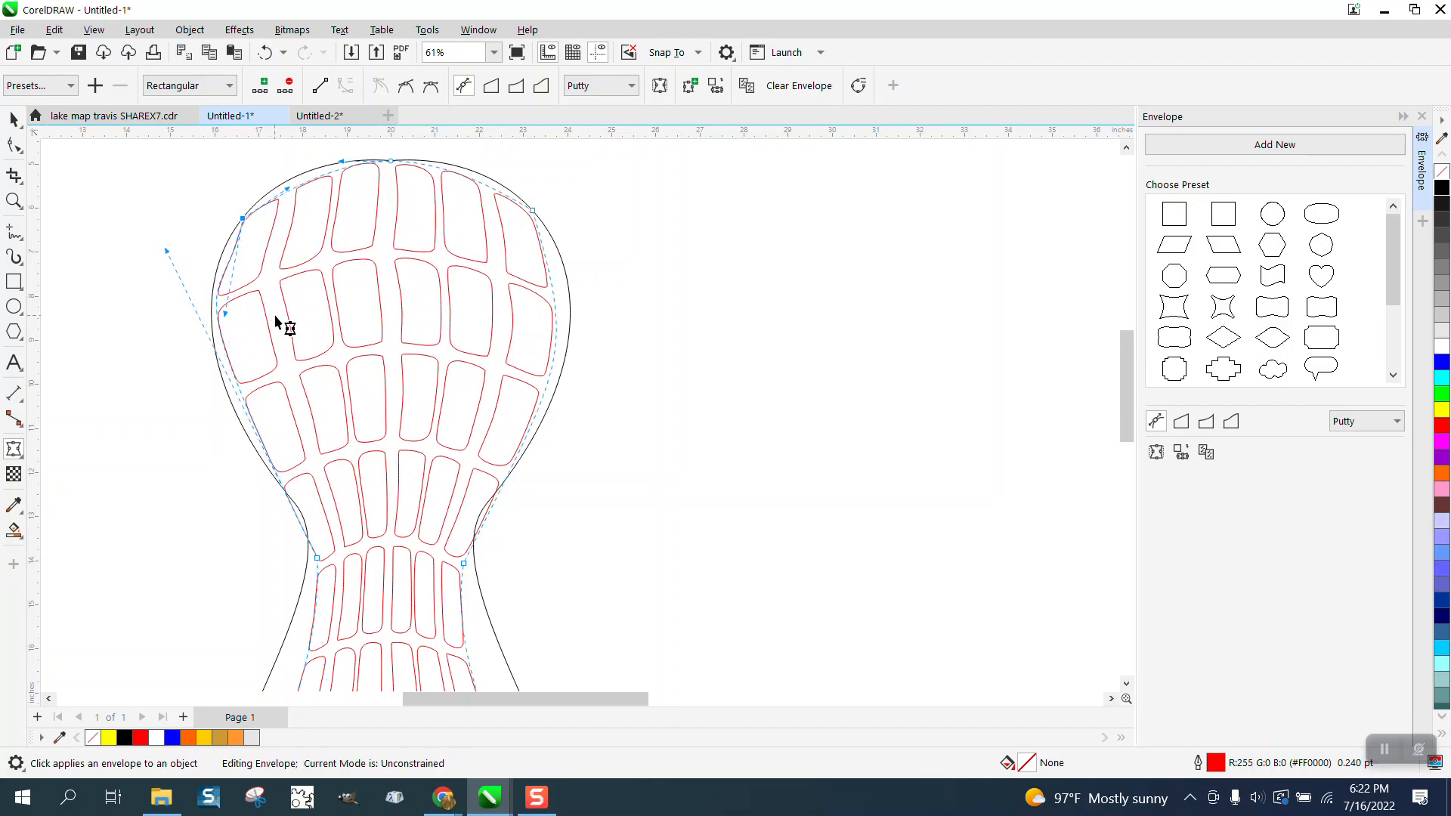
scroll(281, 321, down, 2)
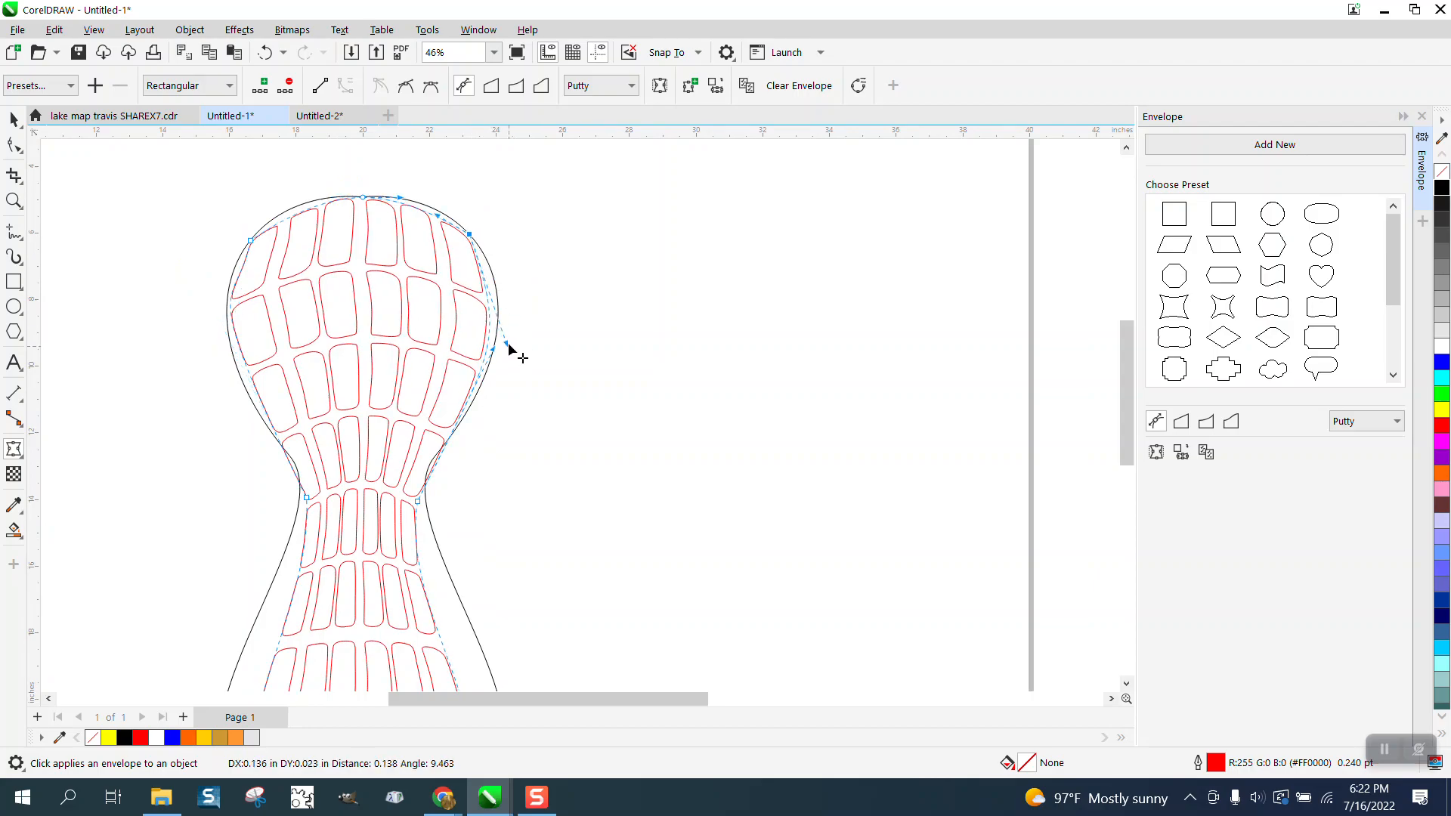
Add an envelope node just above the left waist and move it onto the peanut outline.
scroll(503, 349, down, 4)
click(14, 200)
drag(249, 381, 574, 584)
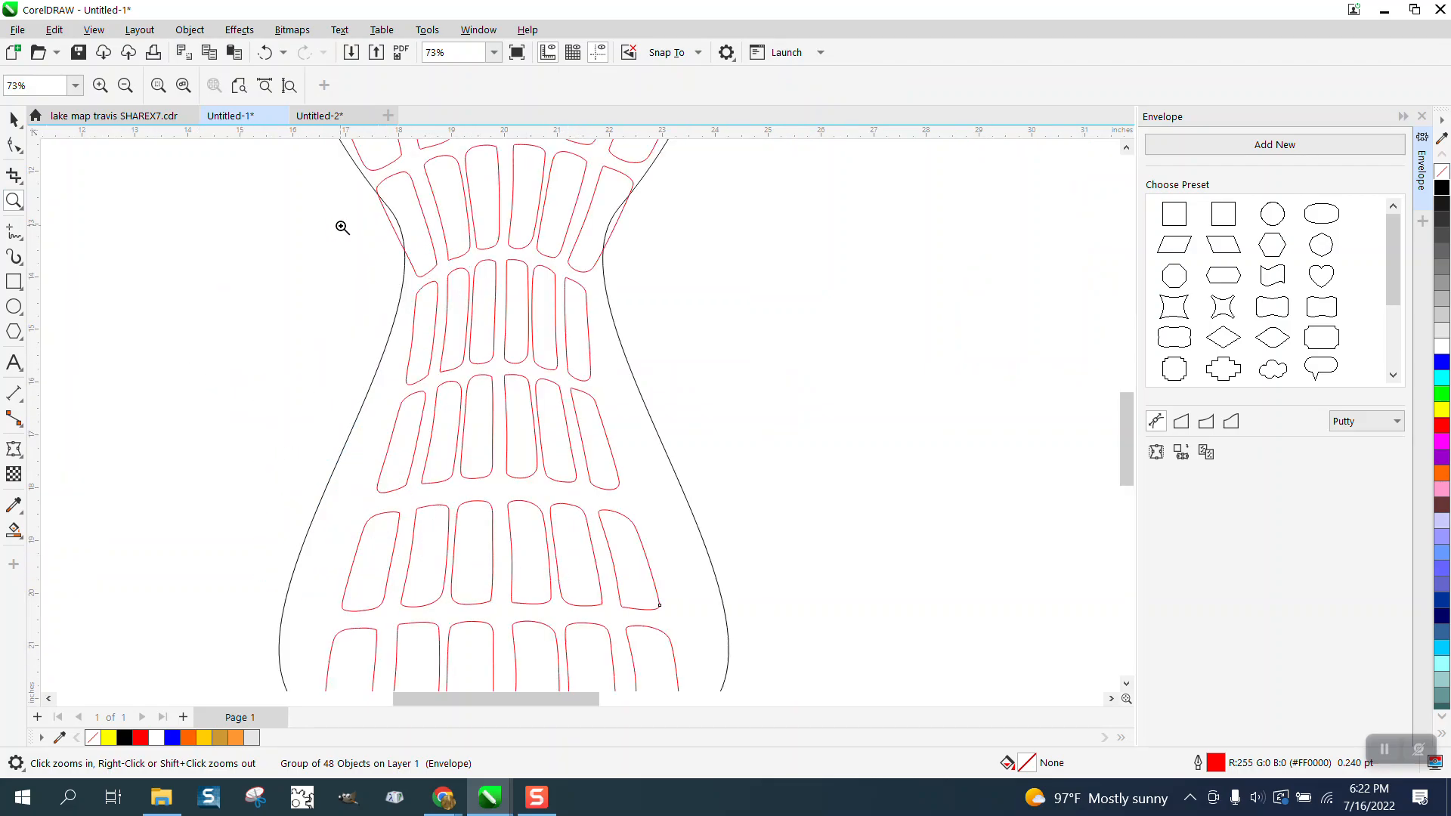
click(18, 145)
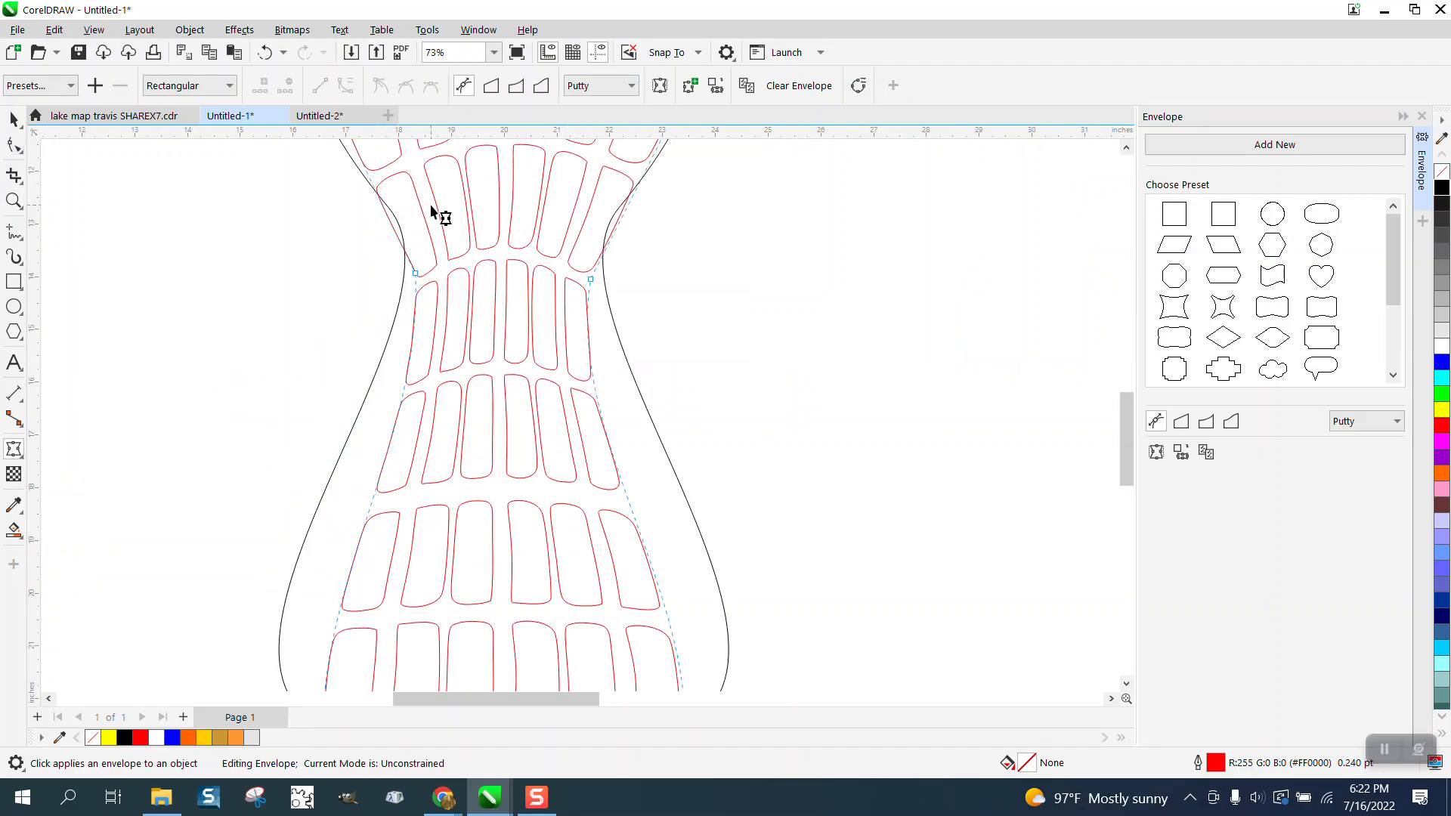
click(415, 274)
click(394, 235)
drag(394, 232, 407, 225)
Bulge both lower sides of the envelope outward and pull its bottom edge down to match the peanut outline.
scroll(457, 314, down, 2)
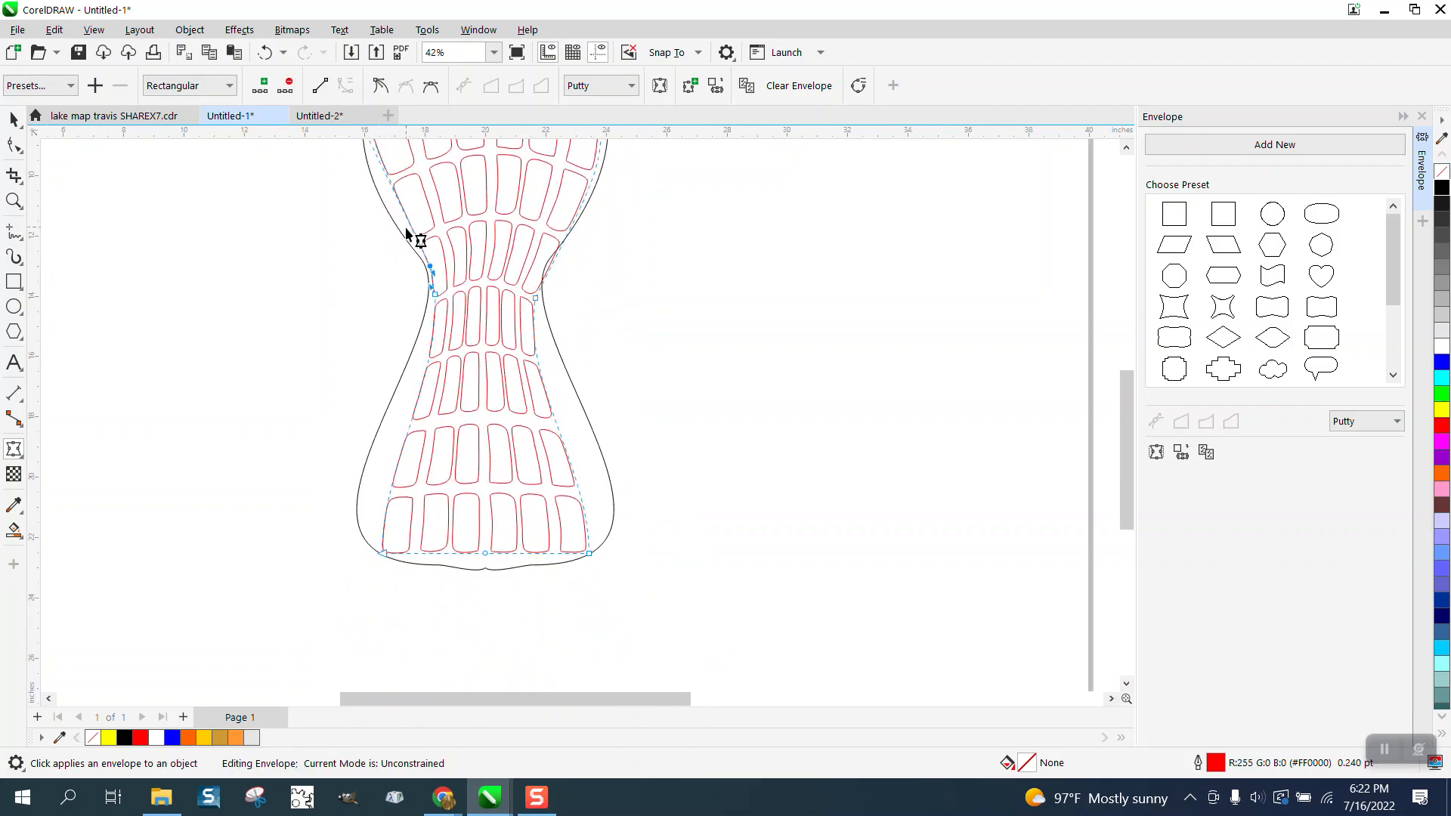
scroll(446, 283, down, 1)
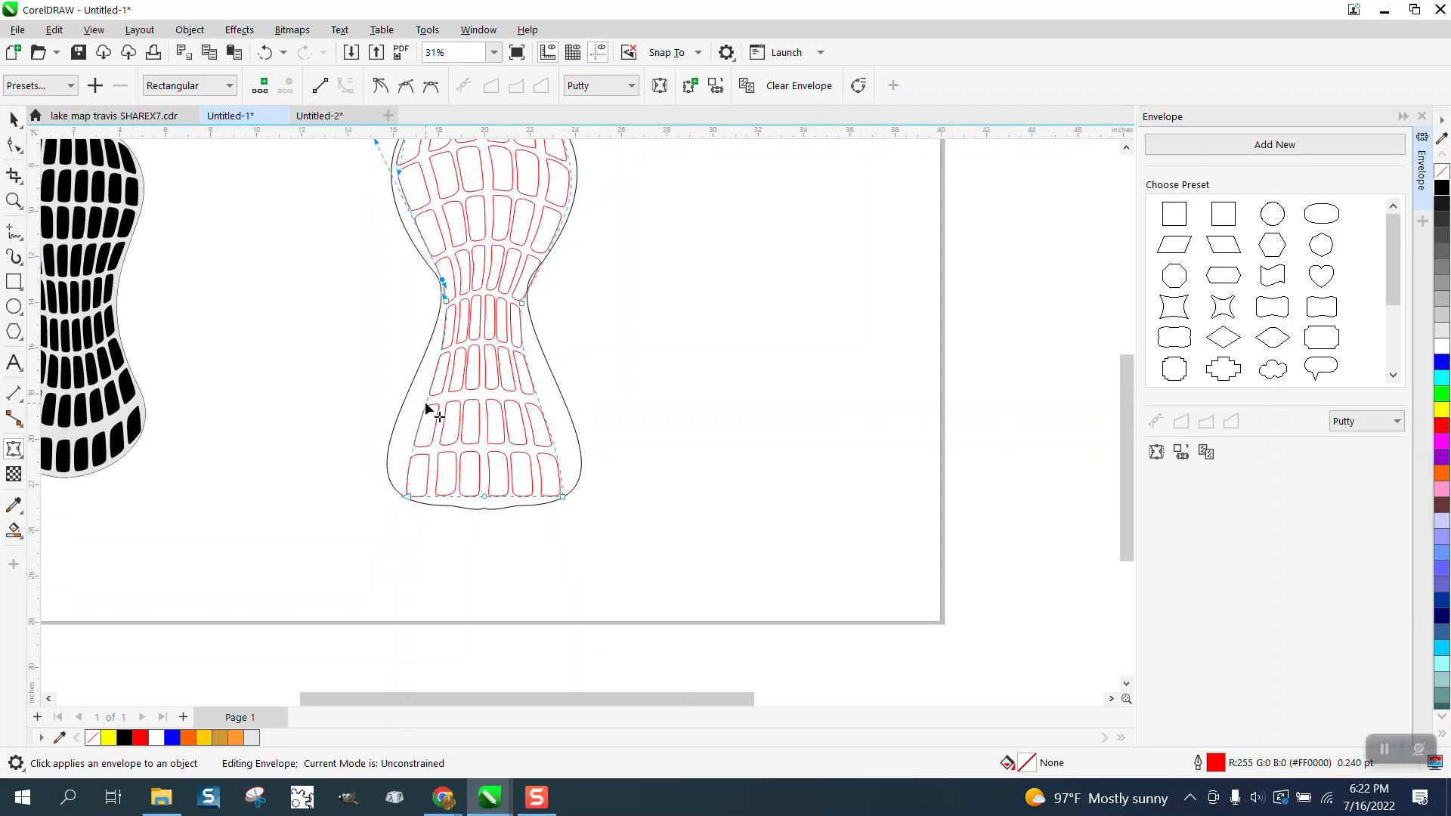
drag(426, 405, 407, 422)
drag(537, 396, 565, 423)
drag(484, 497, 486, 509)
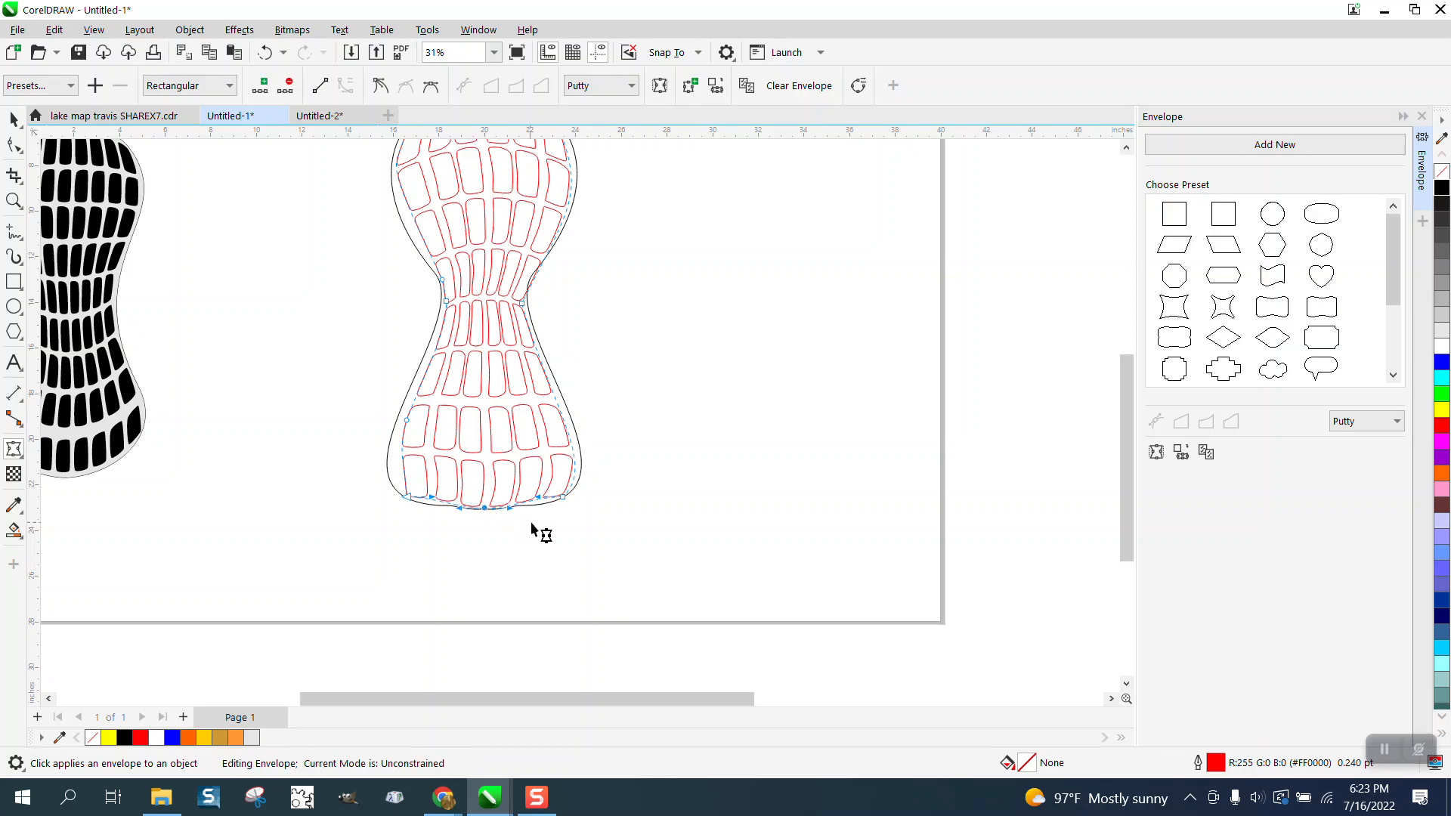
Examine how the enveloped cells fit inside the whole peanut outline.
click(13, 200)
scroll(509, 359, down, 3)
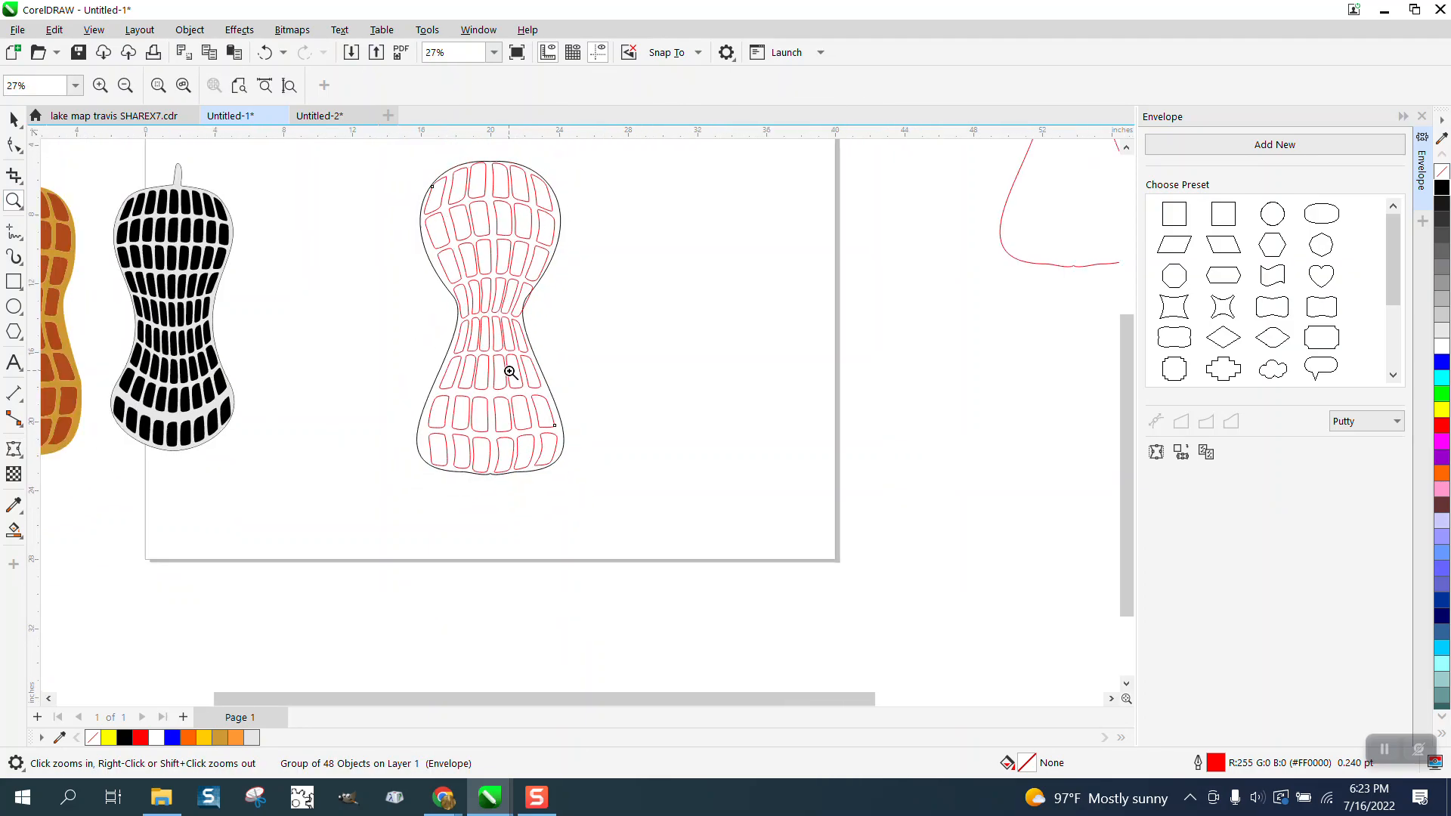
drag(403, 194, 676, 458)
scroll(332, 293, down, 2)
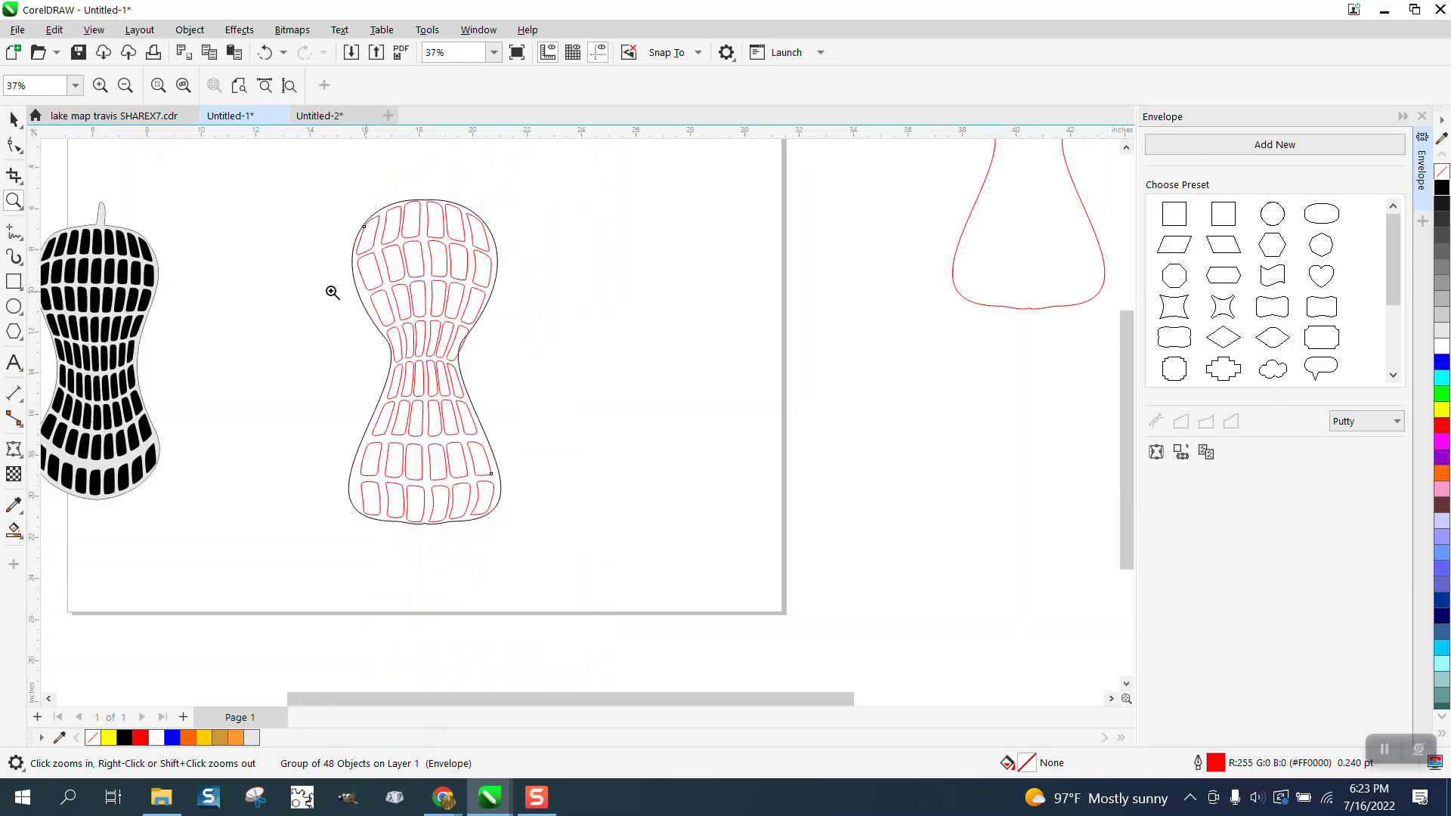
click(13, 118)
click(465, 175)
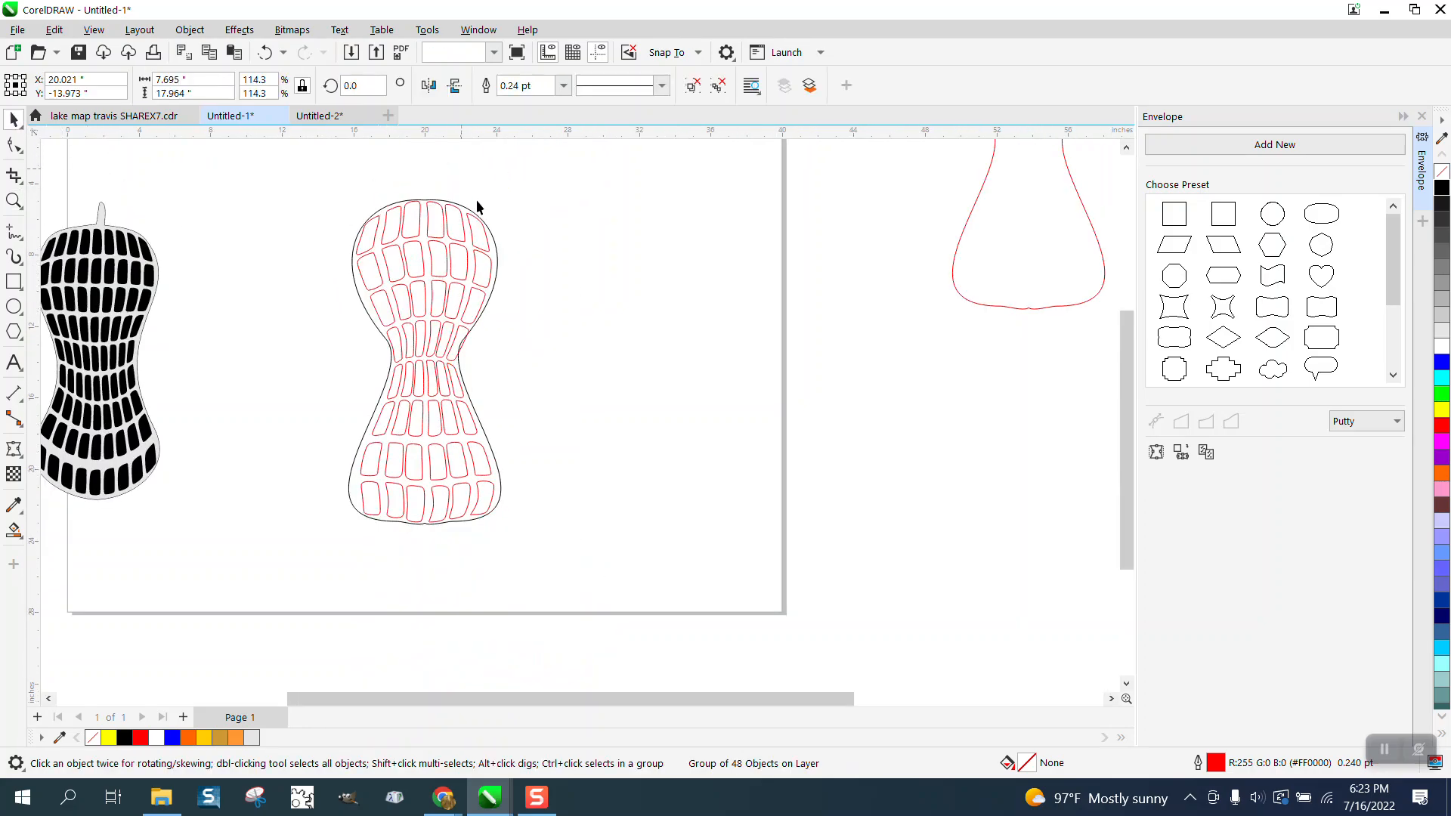
drag(586, 500, 626, 510)
drag(270, 175, 700, 576)
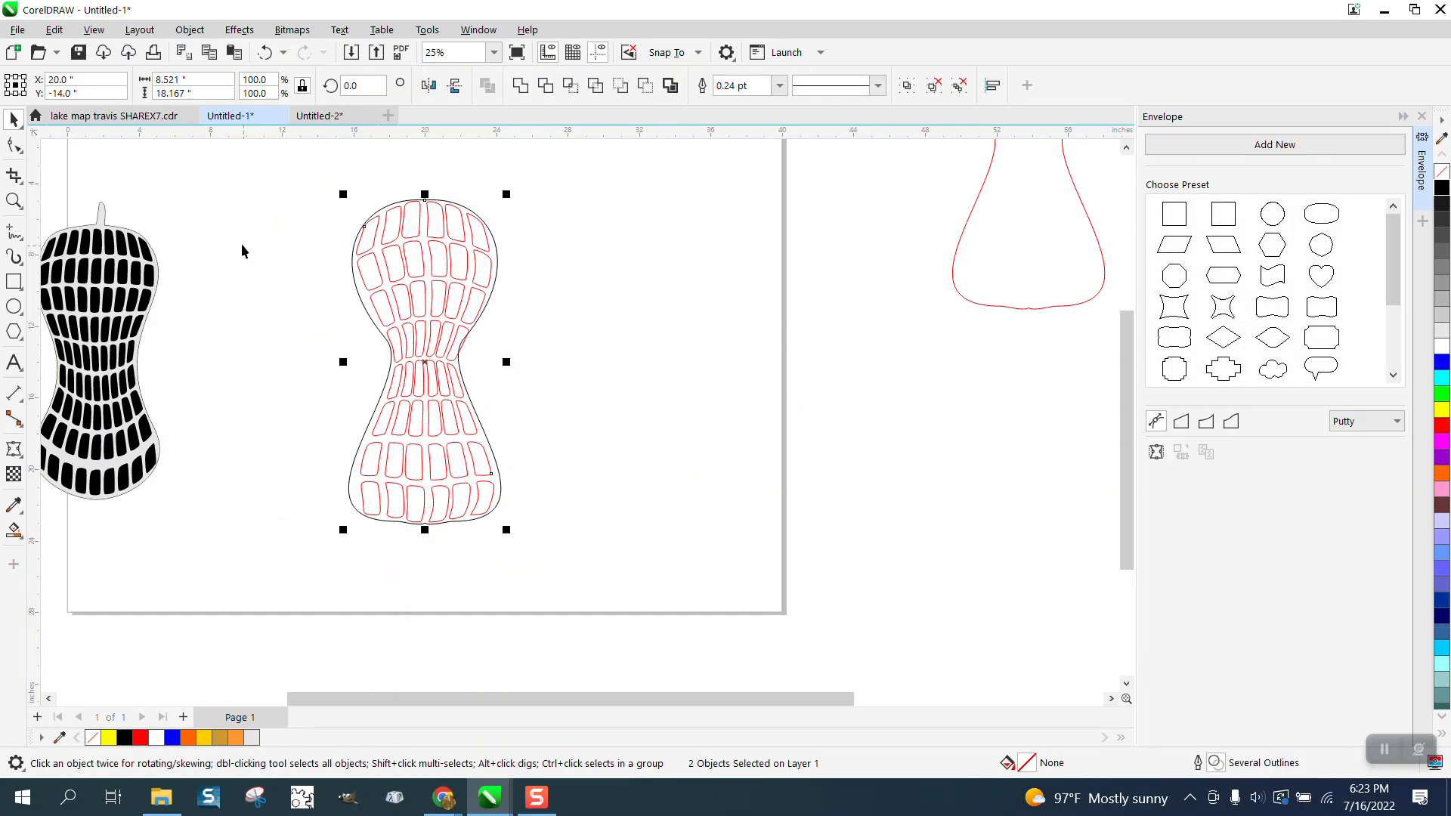
click(573, 152)
Set the nudge distance to 9 inches and move the peanut outline one nudge to the right of the cells.
double_click(614, 88)
text(9)
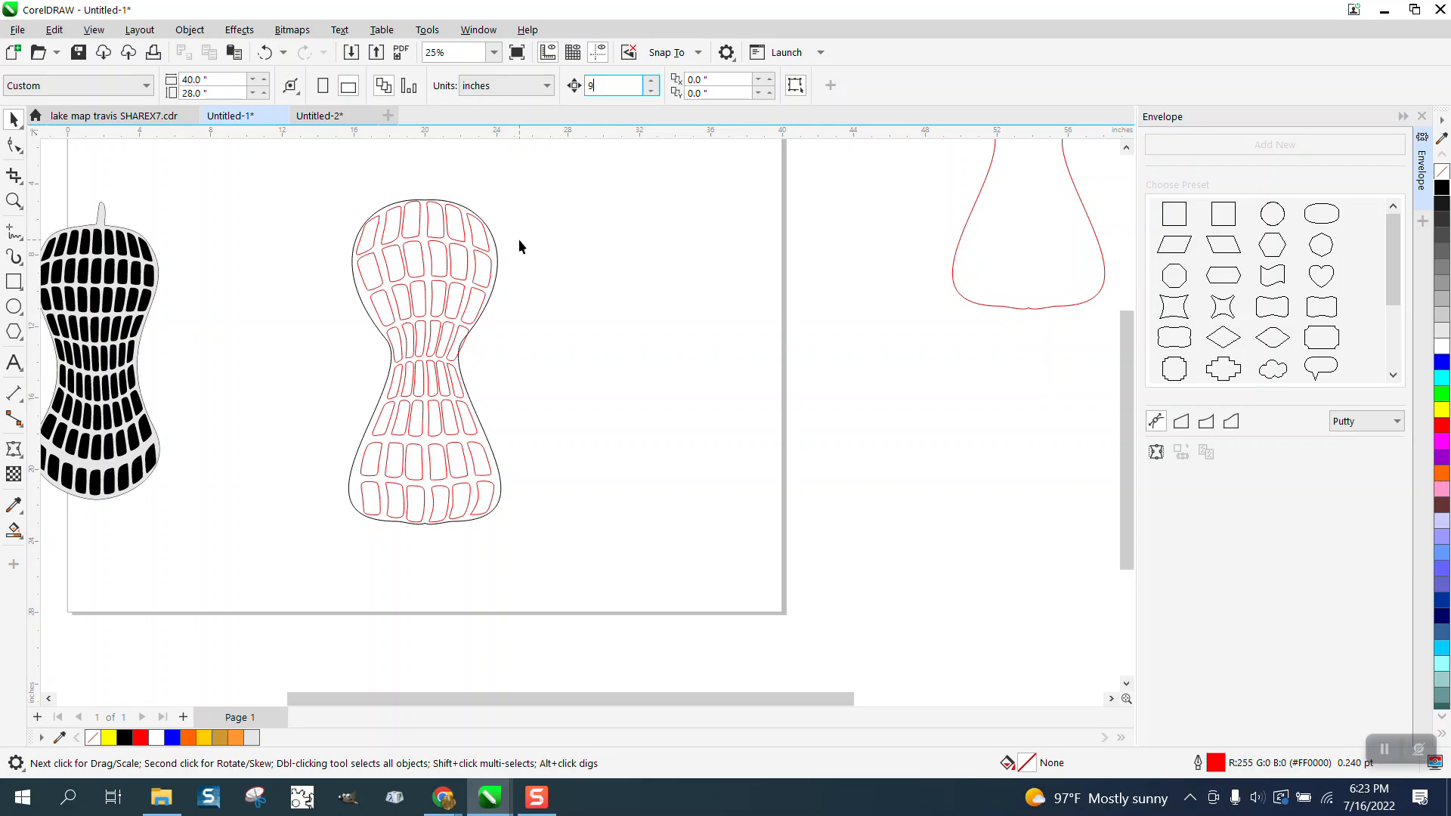
click(494, 243)
key(Right)
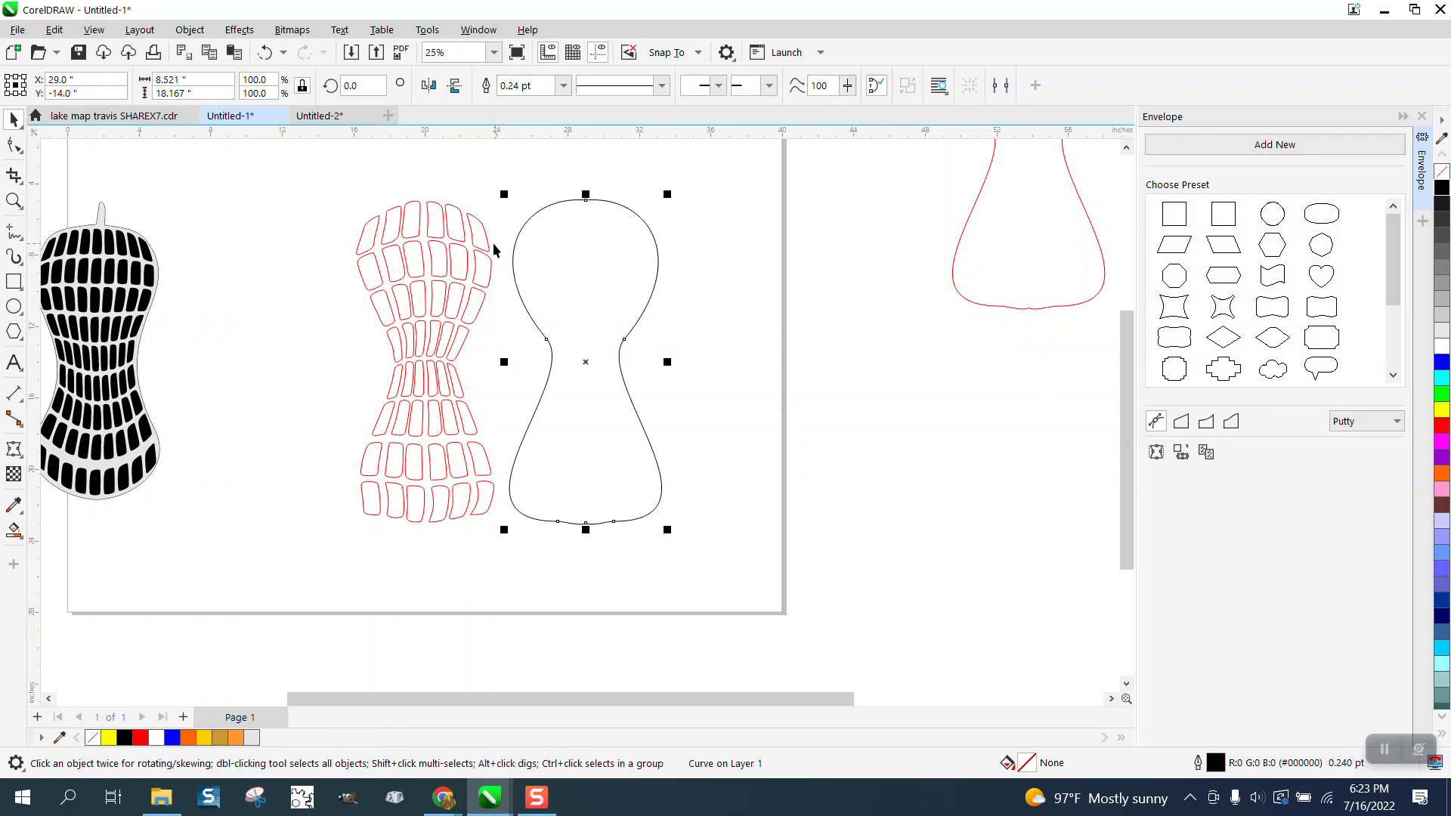
Fill the cell group with black and the peanut outline with light grey (#E6E6E6).
drag(338, 168, 535, 558)
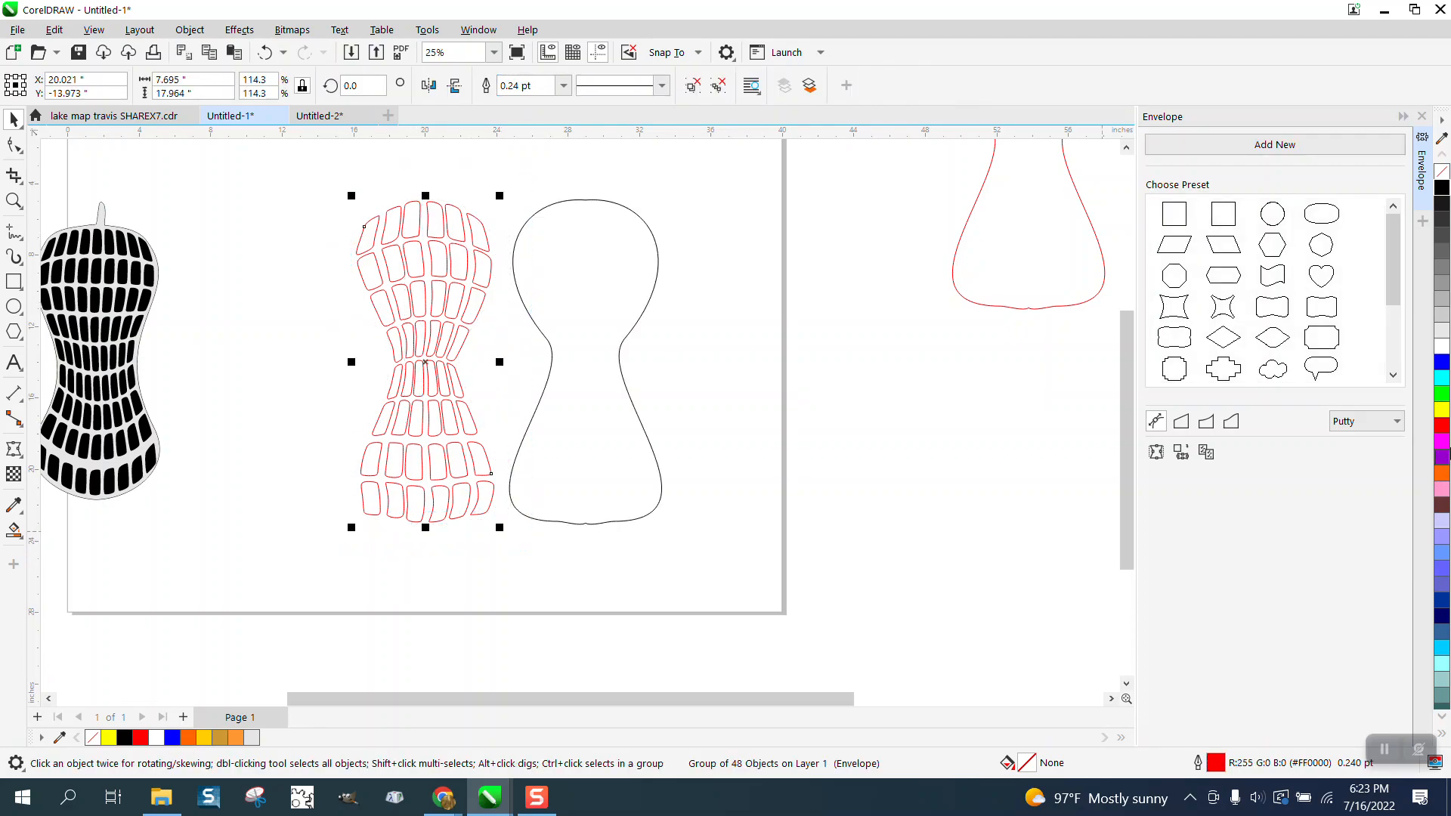
click(1444, 196)
click(630, 288)
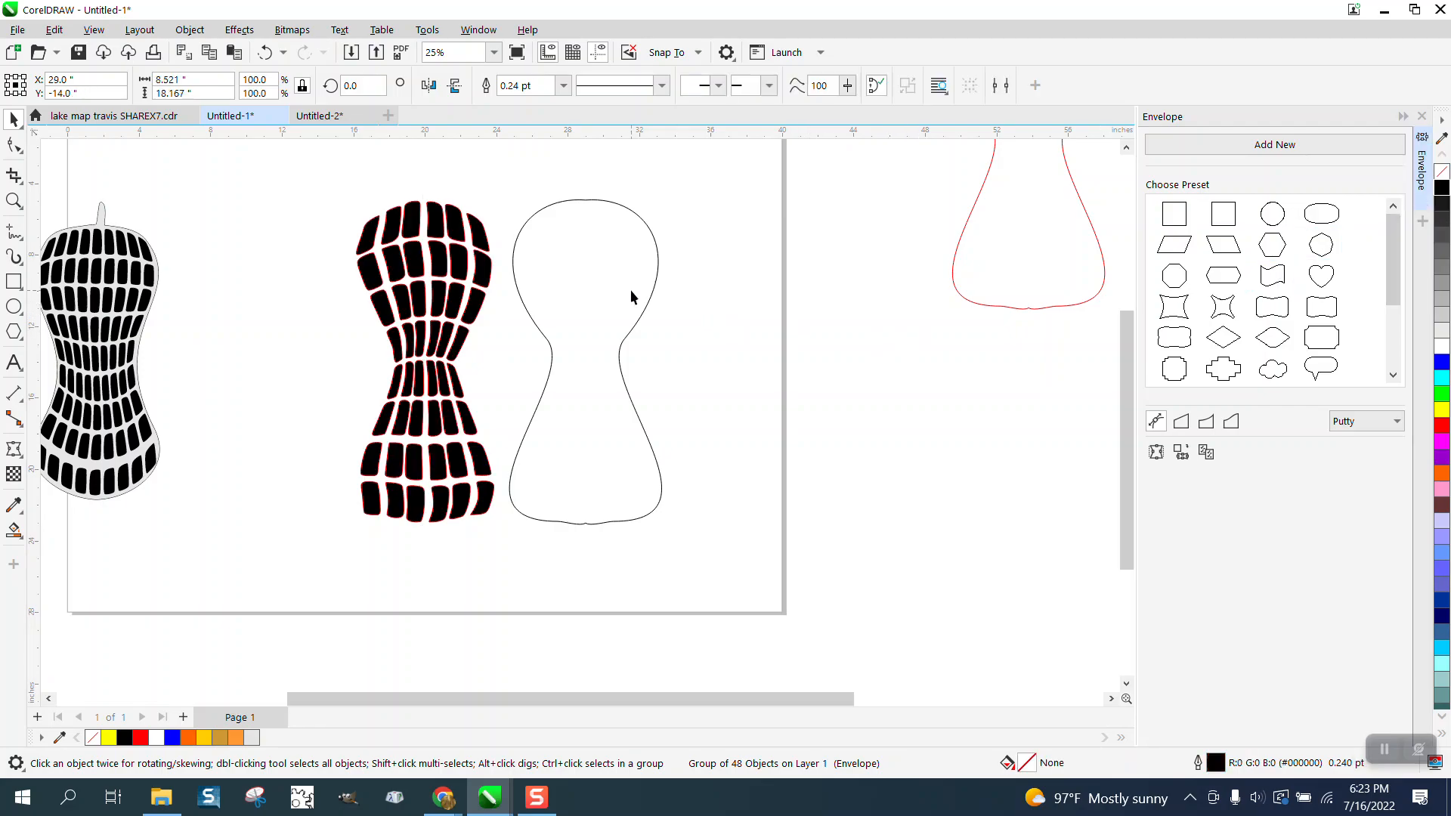
click(1443, 334)
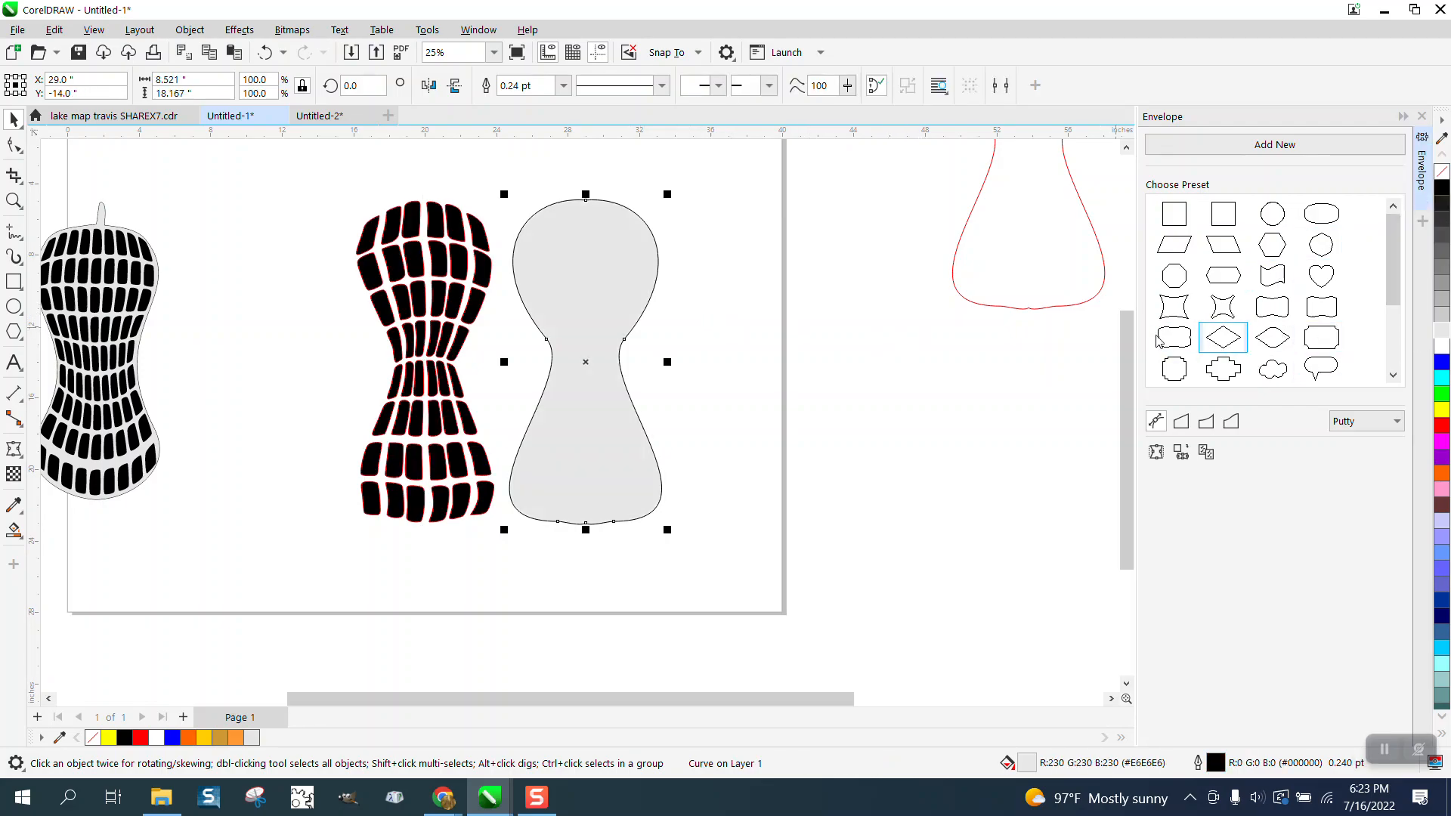
Preview the grey peanut shape behind the black cells and move it back 9 inches to the right.
key(c)
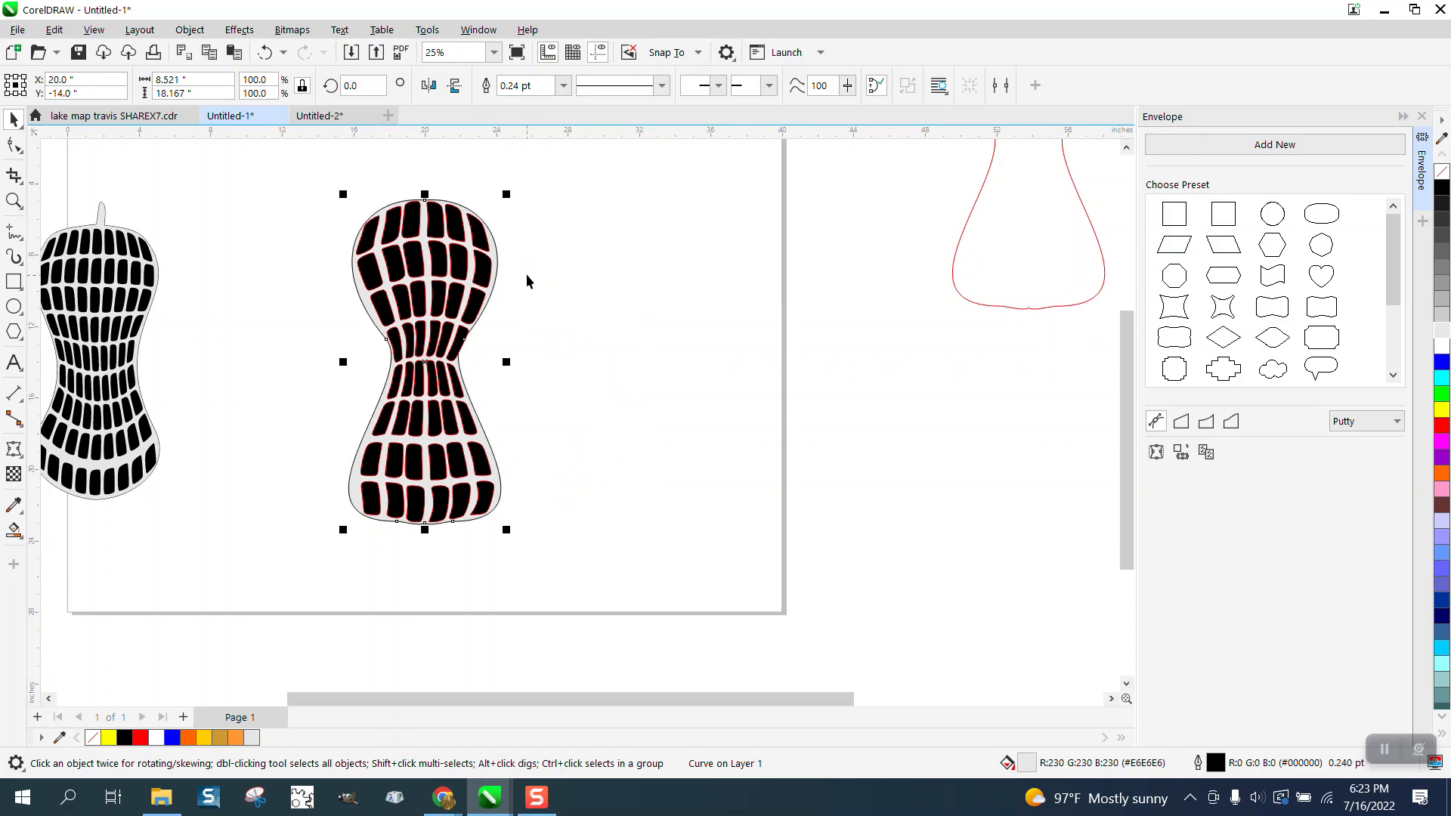
drag(285, 165, 606, 560)
click(554, 317)
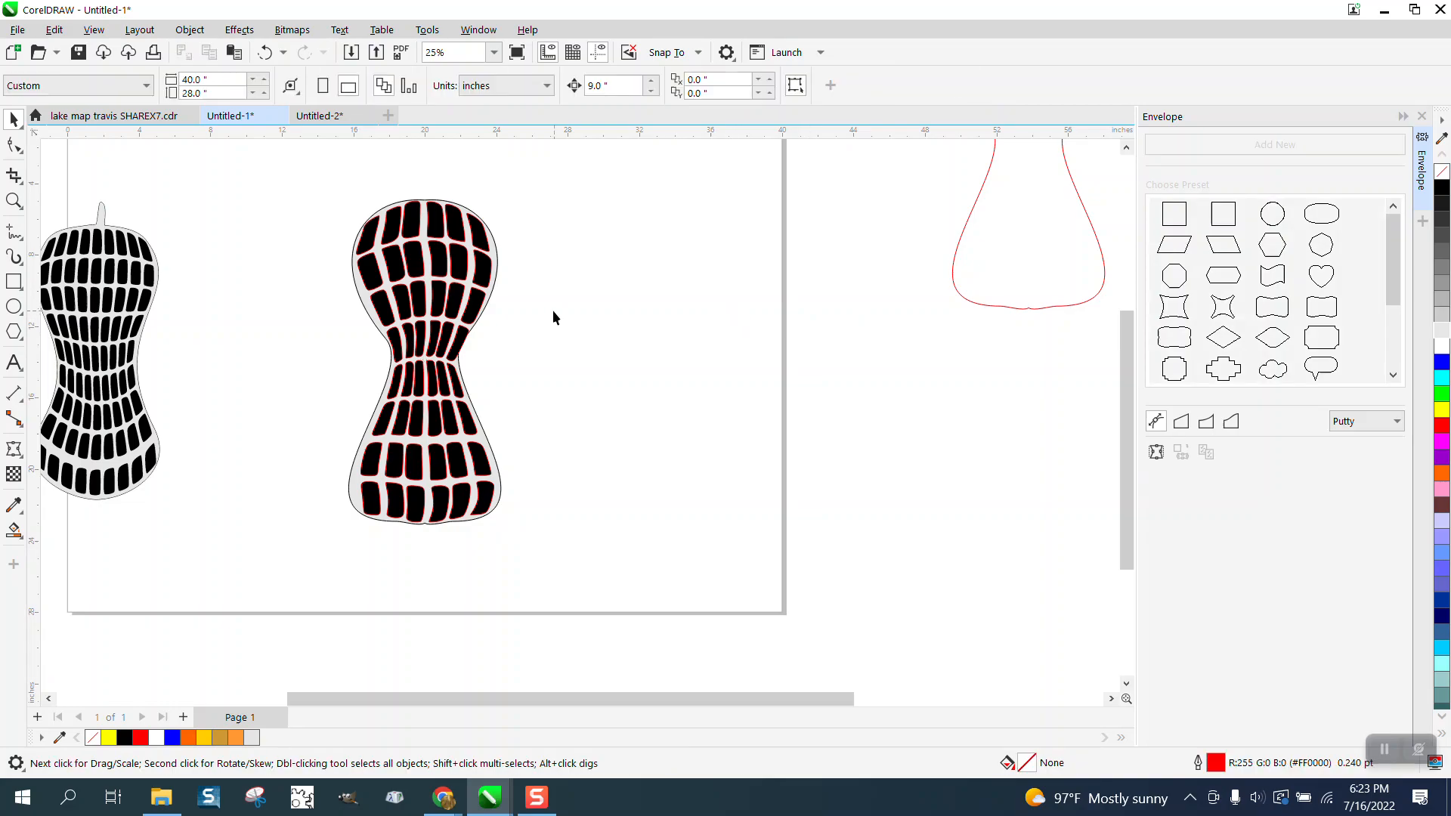
click(495, 284)
key(Right)
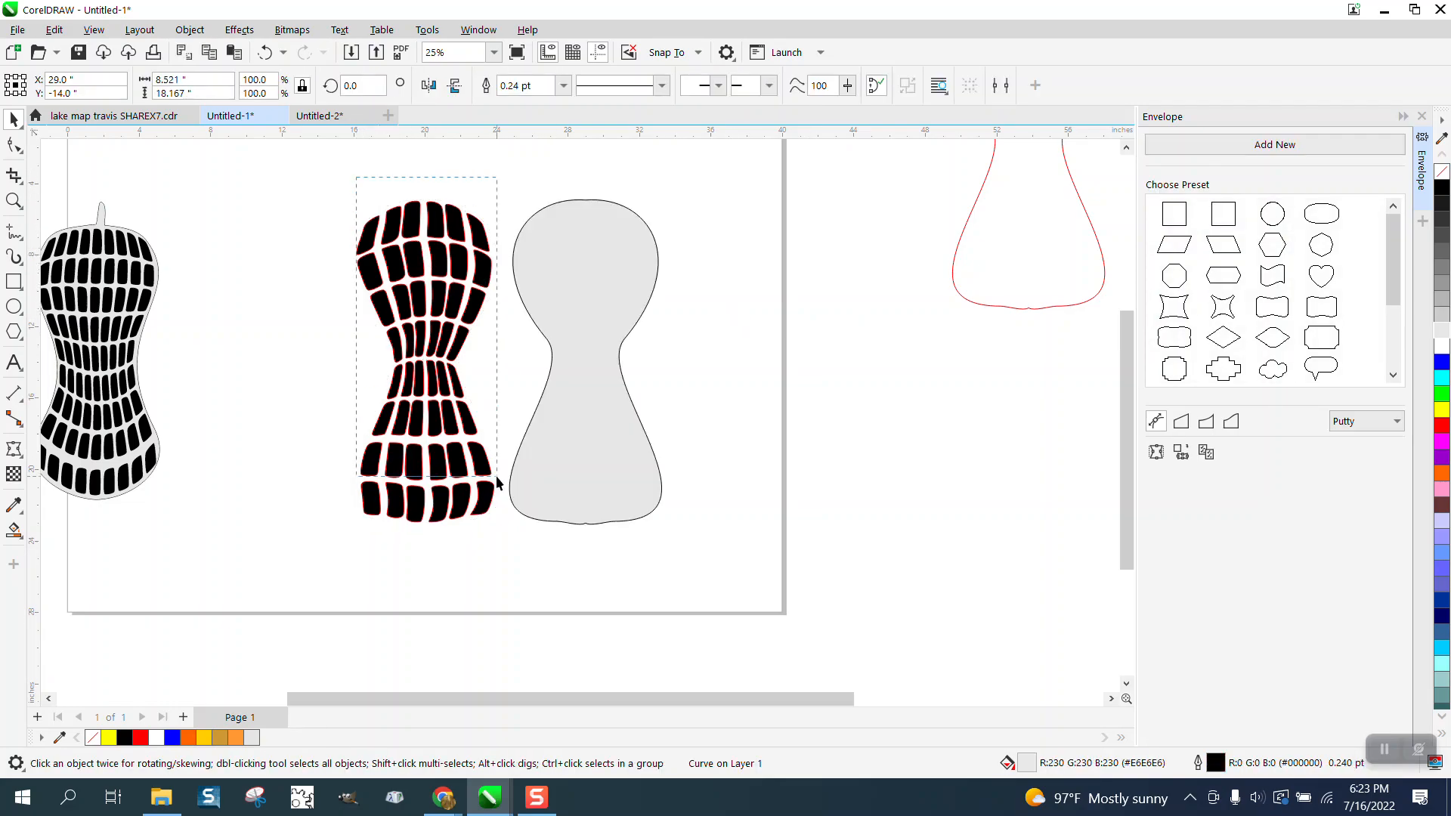
Remove the red outline from the black cell group.
click(495, 474)
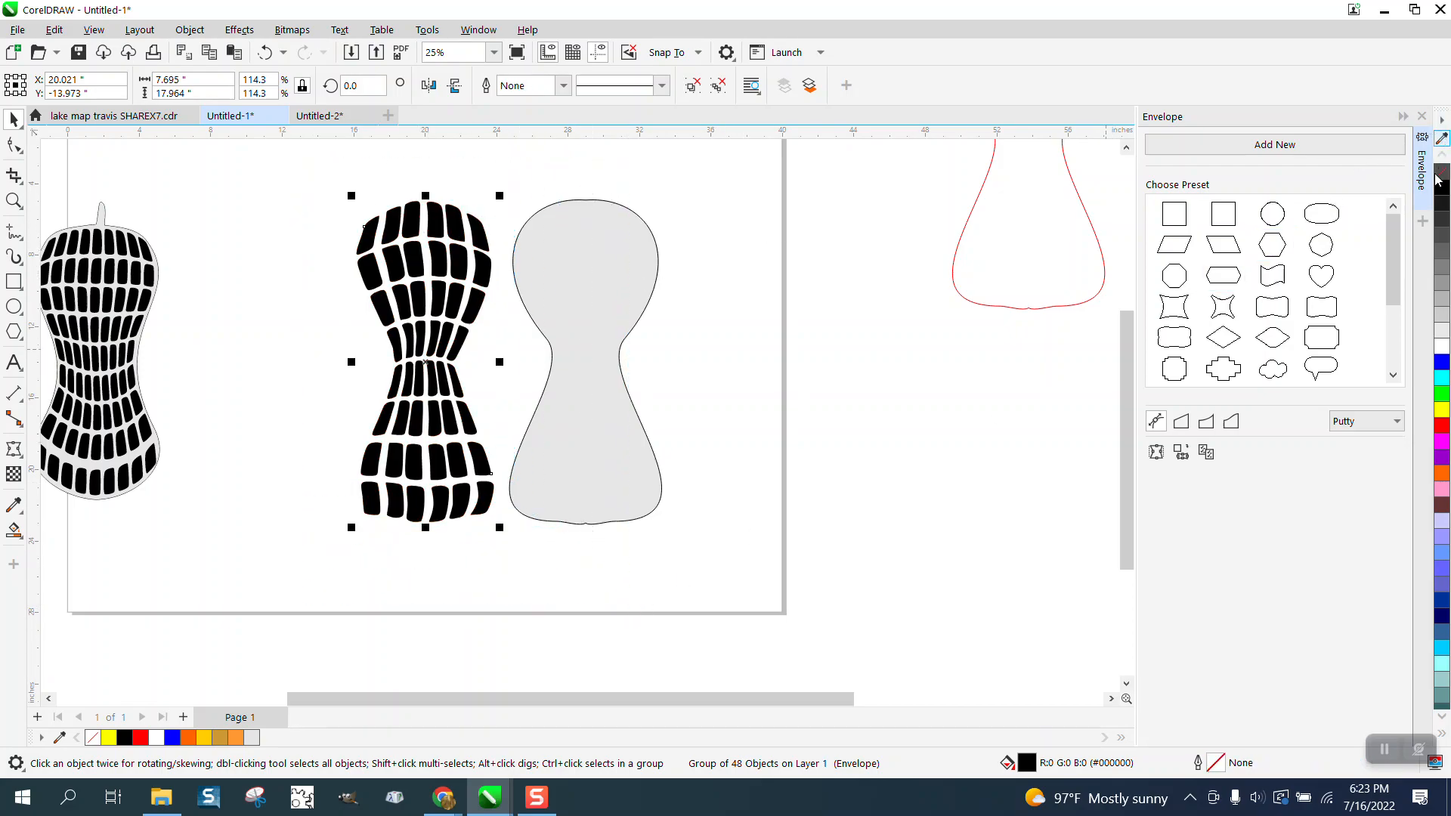
Try the grey peanut shape behind the outline-free black cells and undo its move.
click(626, 231)
key(c)
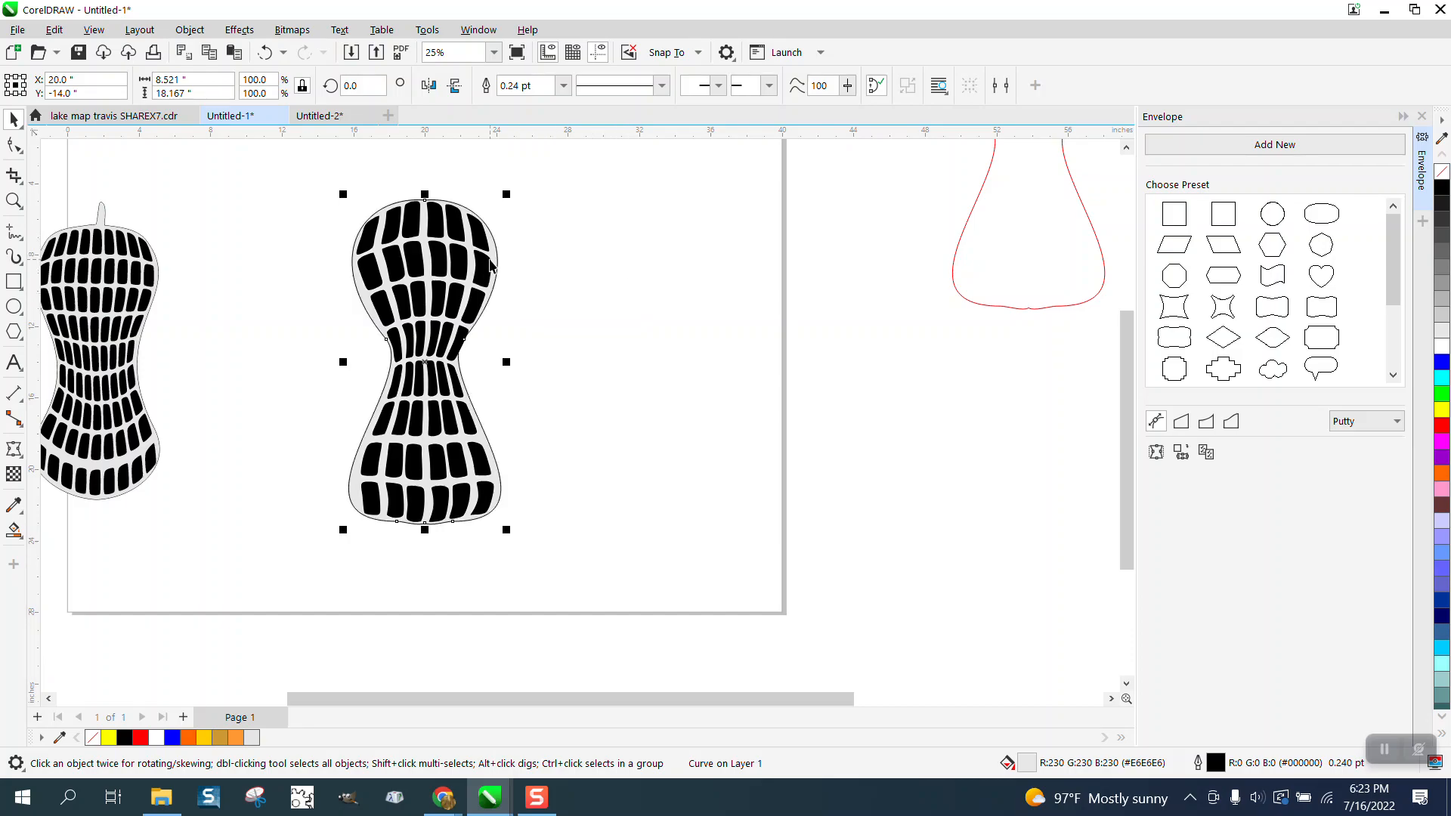
key(ctrl+z)
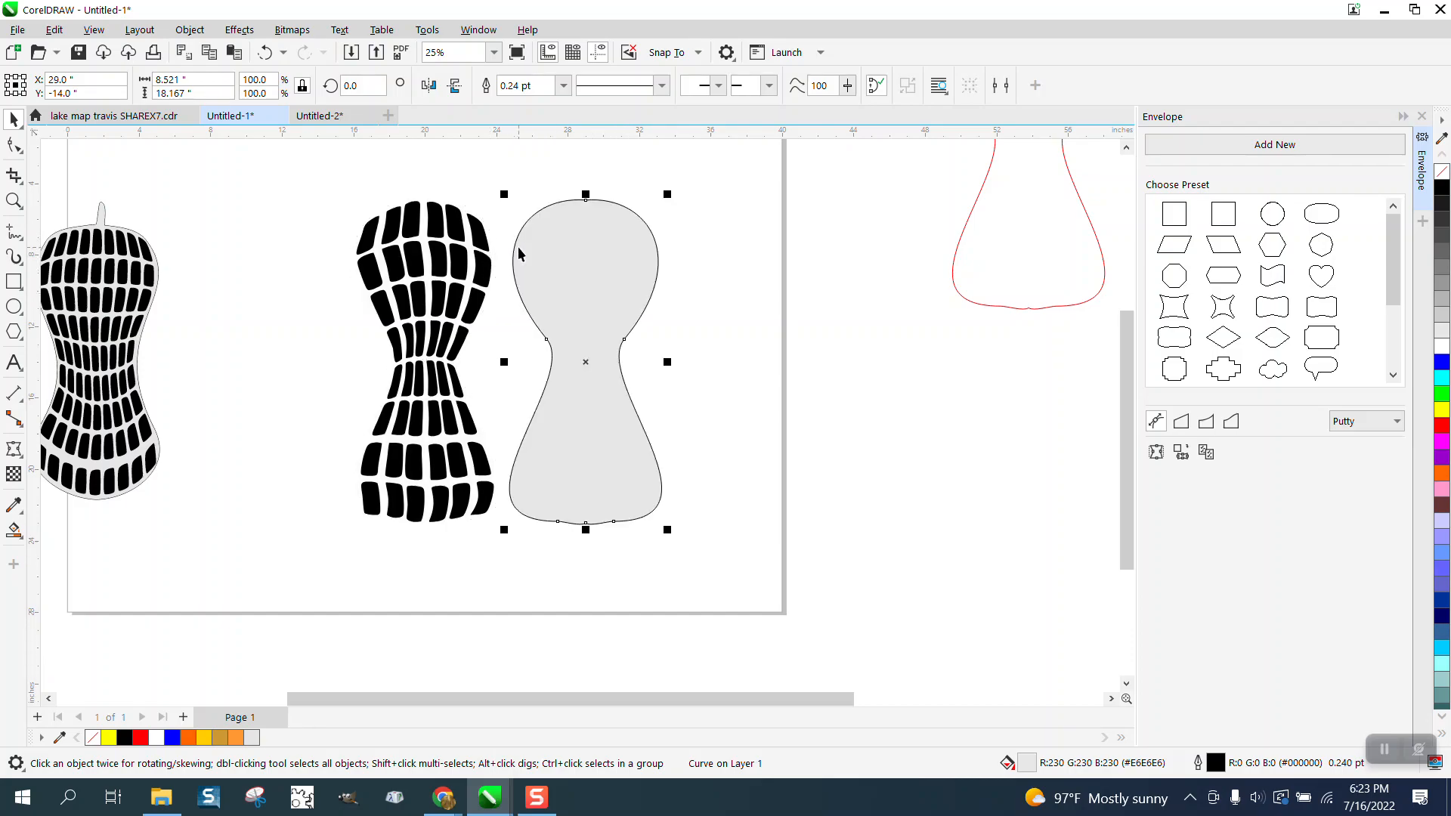
Fill the cell group with golden brown (#CC9933) and the peanut shape with orange-brown (#CC6633).
click(453, 272)
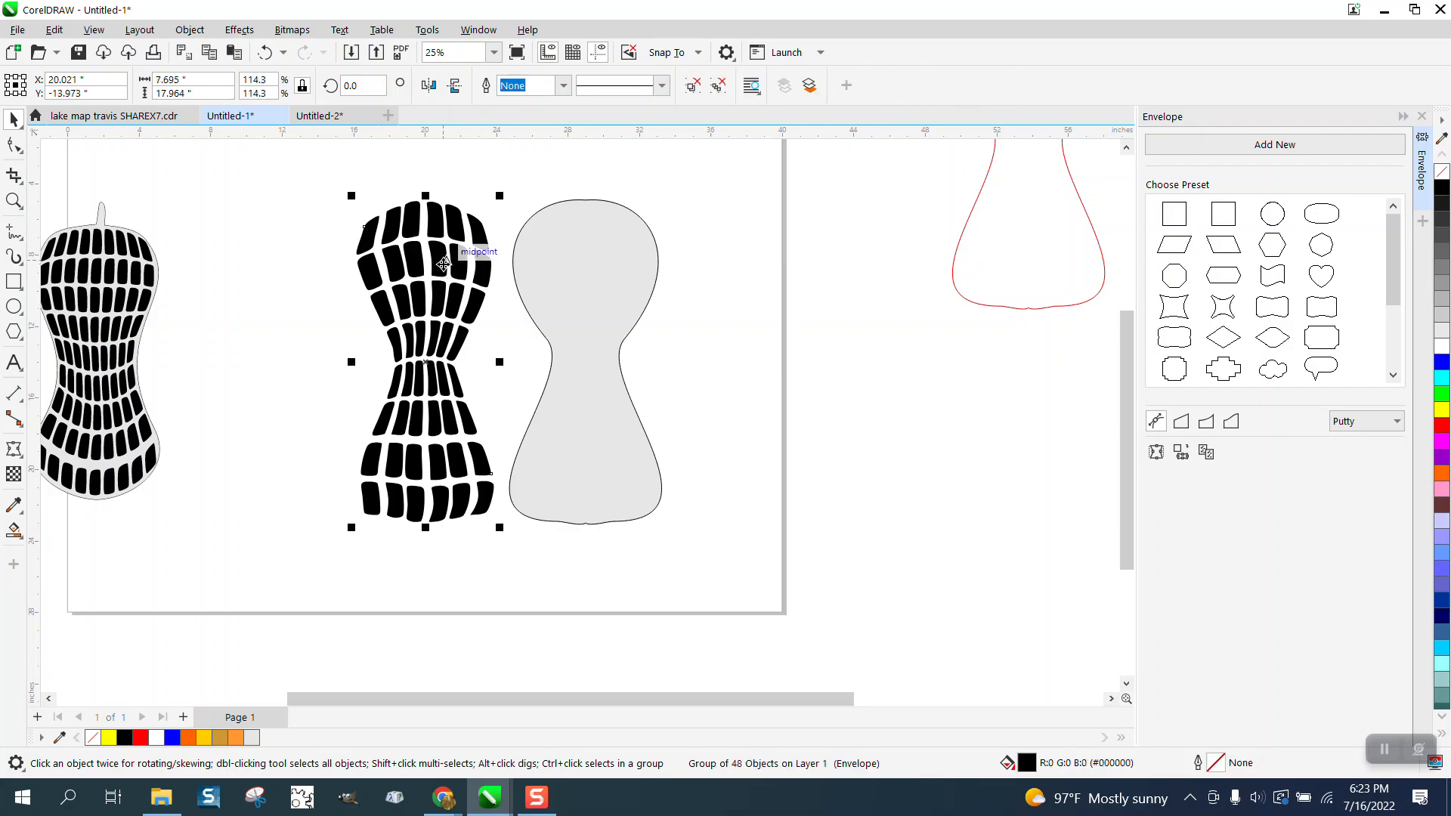
click(1442, 719)
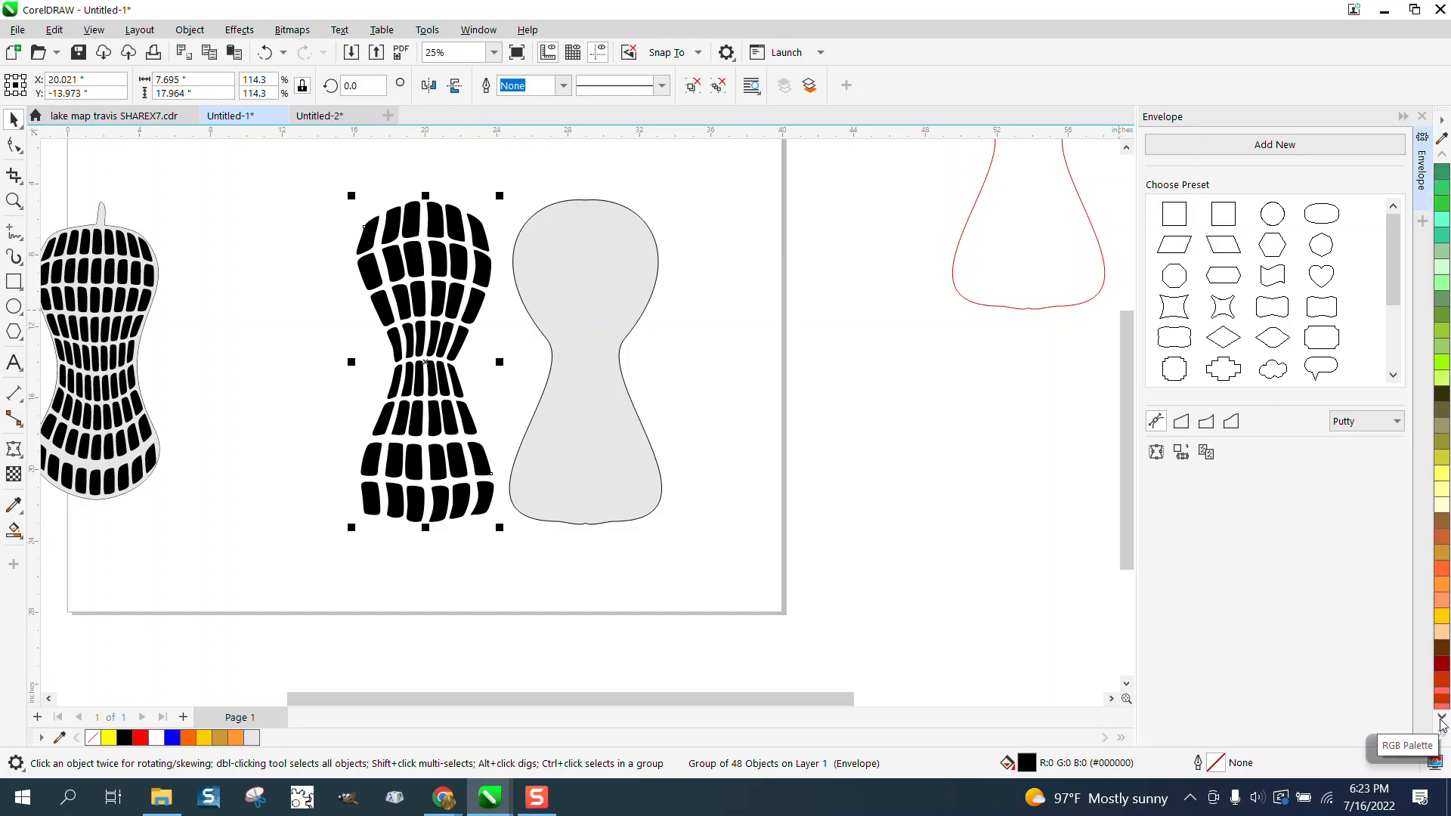
click(1442, 558)
click(599, 401)
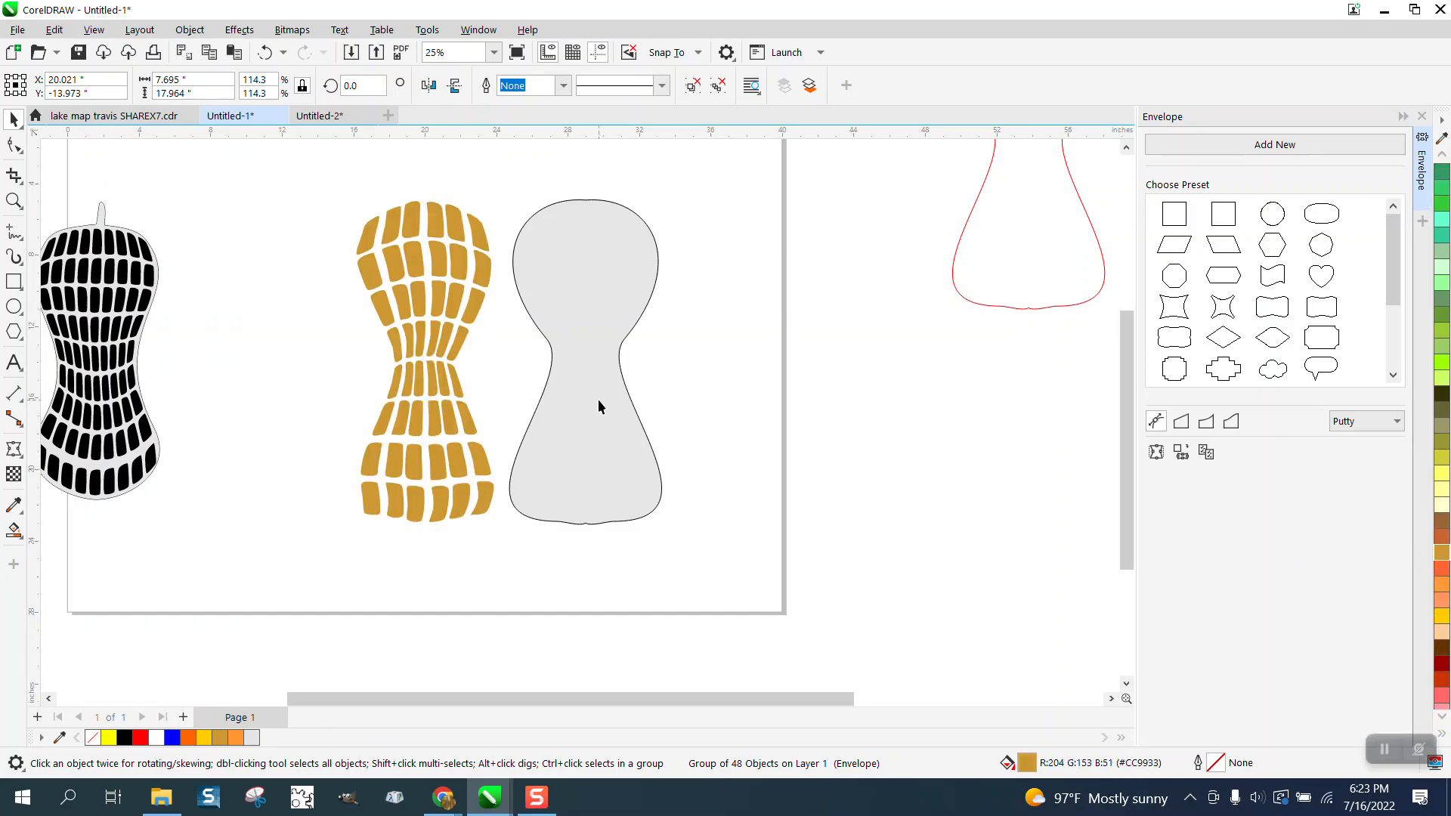
click(1442, 537)
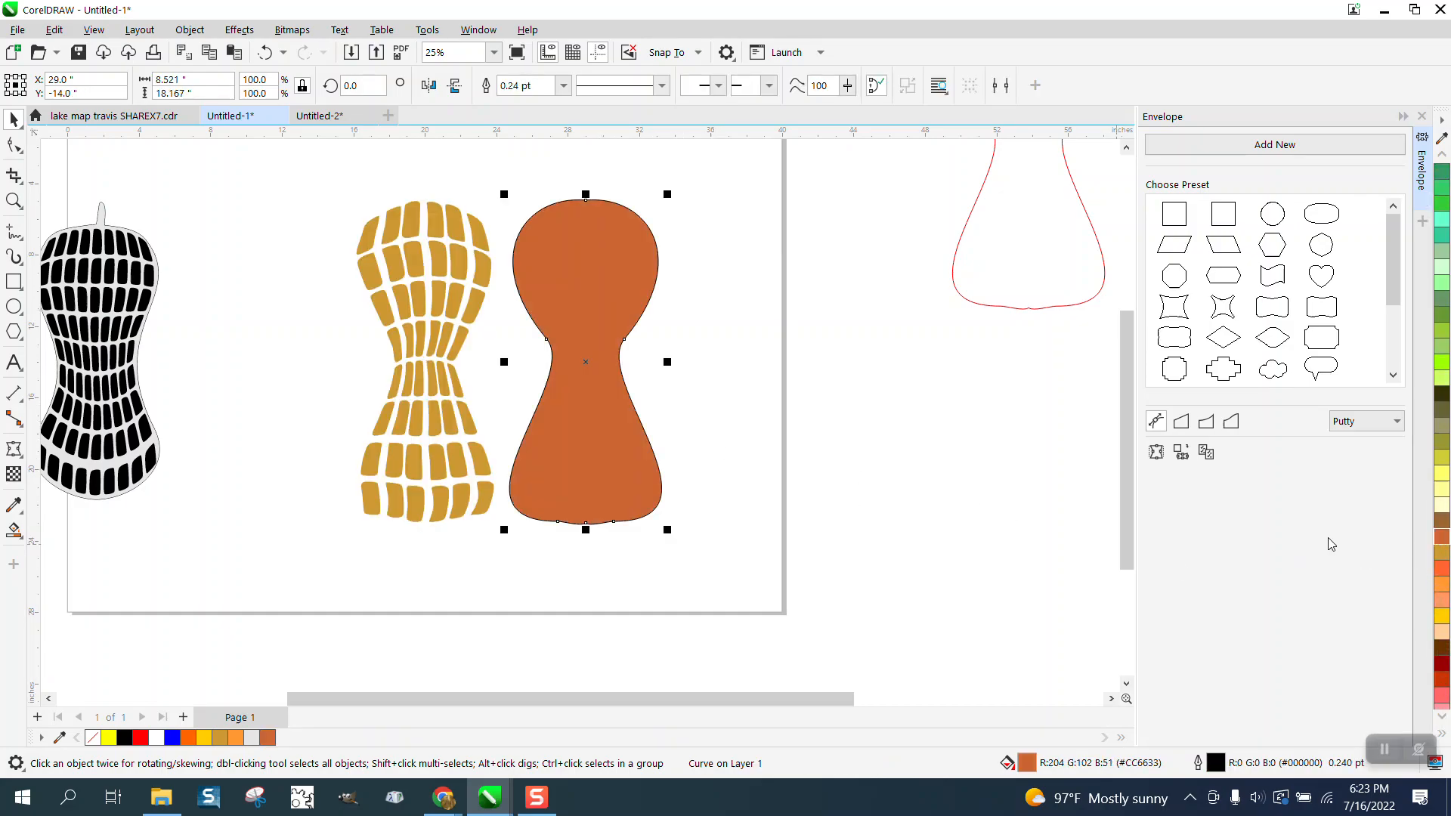
Center the orange-brown peanut shape on the page behind the cells and add a curve node on each side of its top center.
key(p)
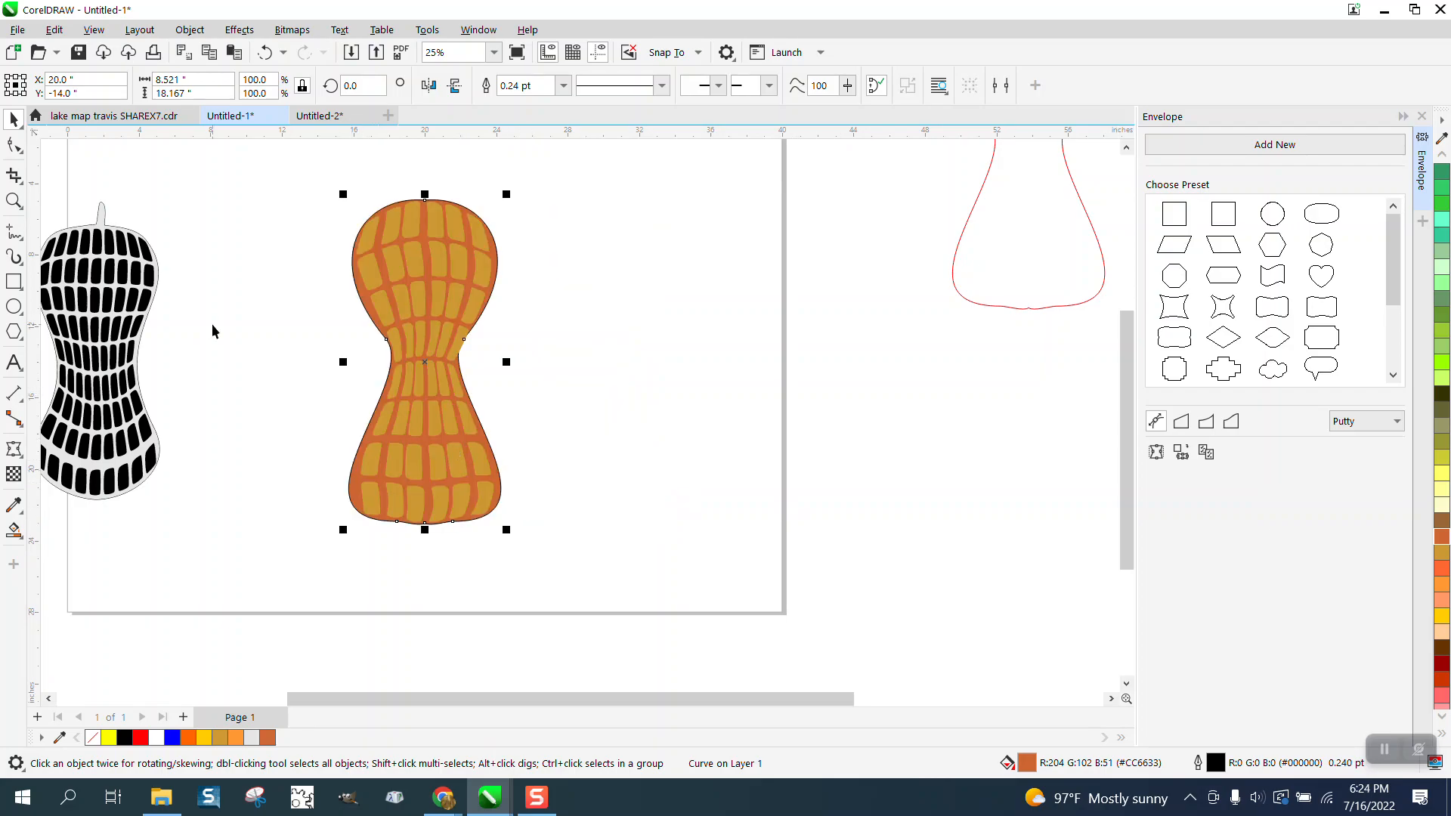
click(14, 200)
drag(373, 190, 563, 286)
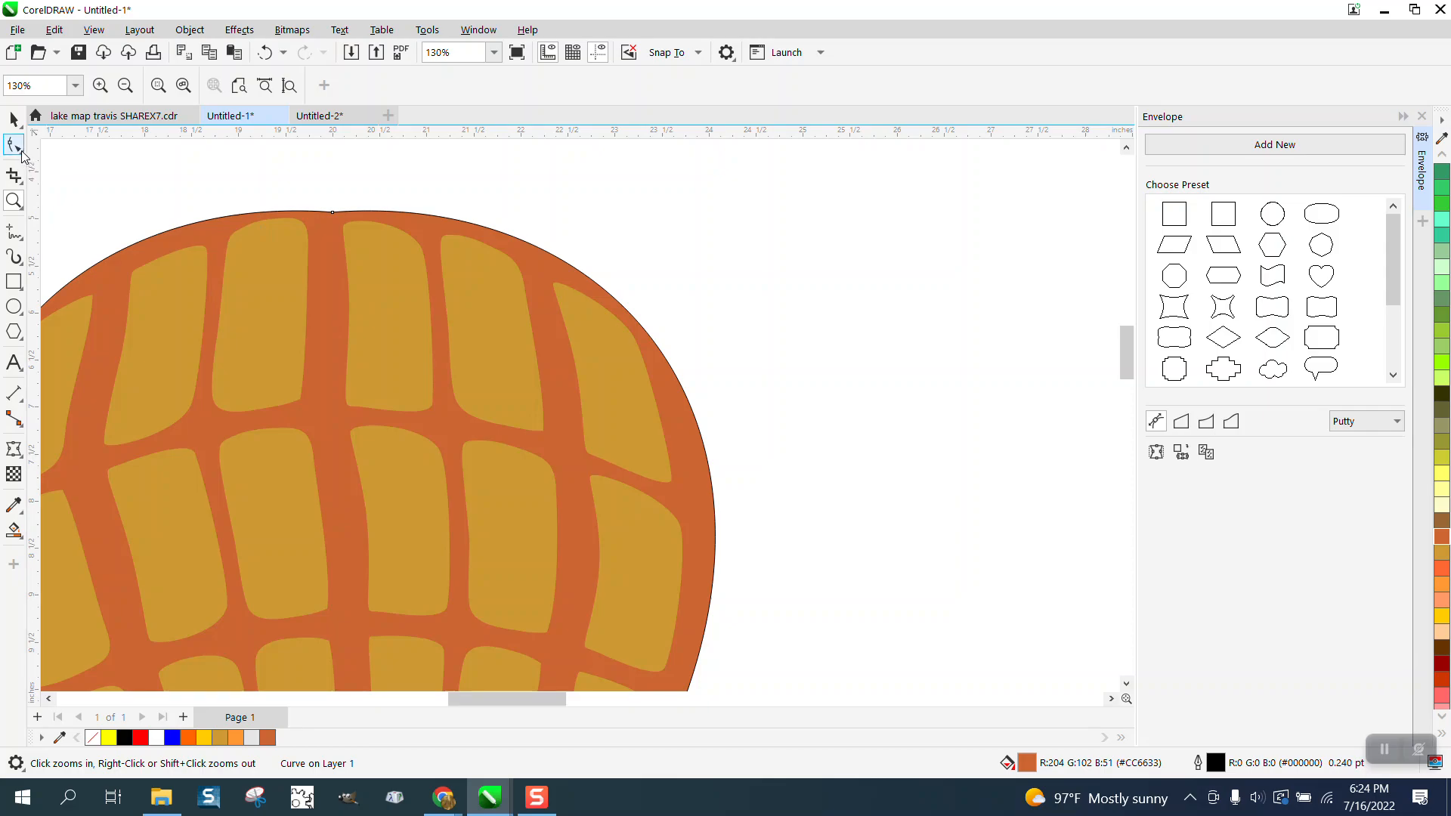
click(20, 151)
click(68, 145)
click(332, 212)
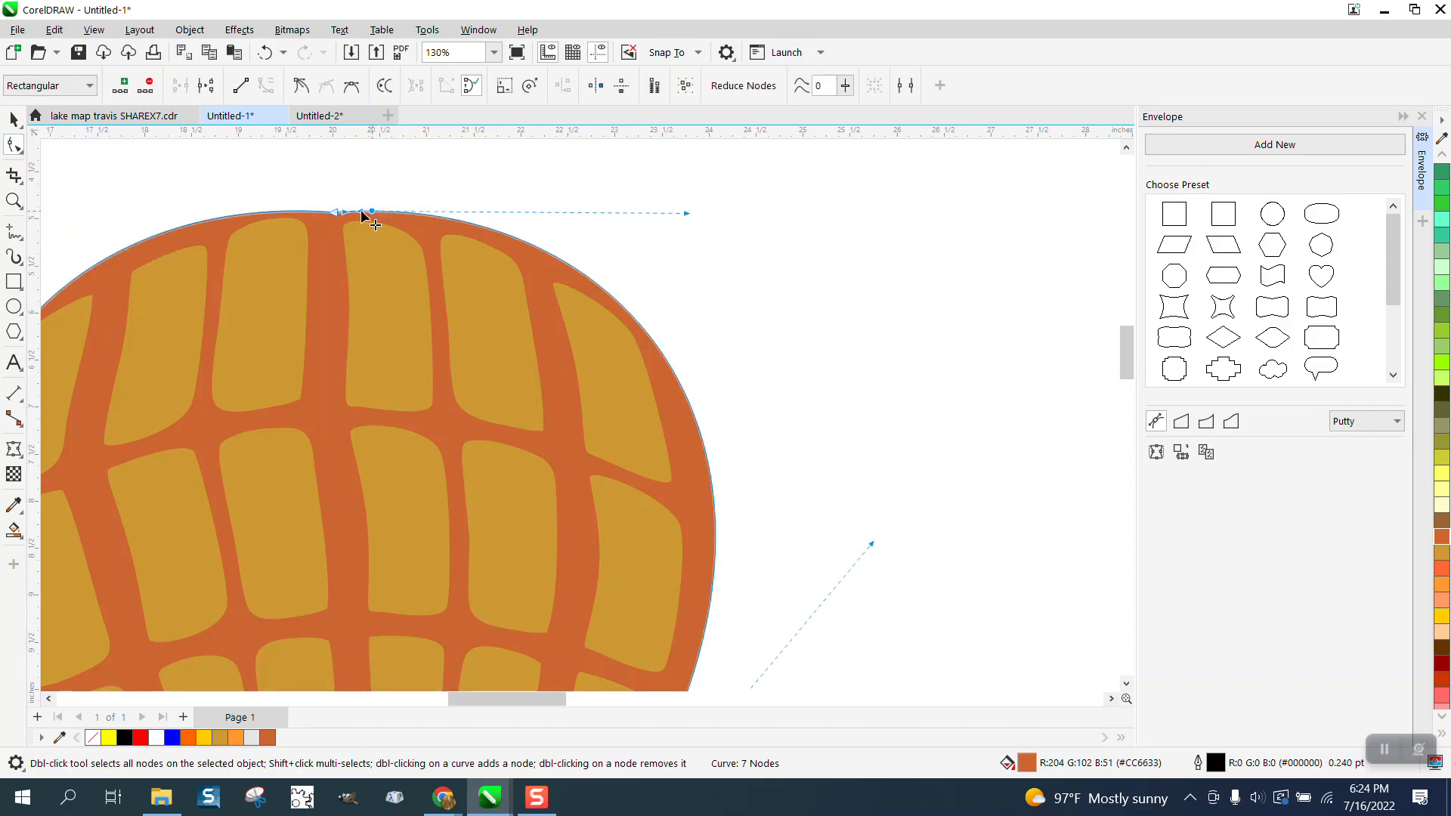
double_click(310, 214)
click(302, 214)
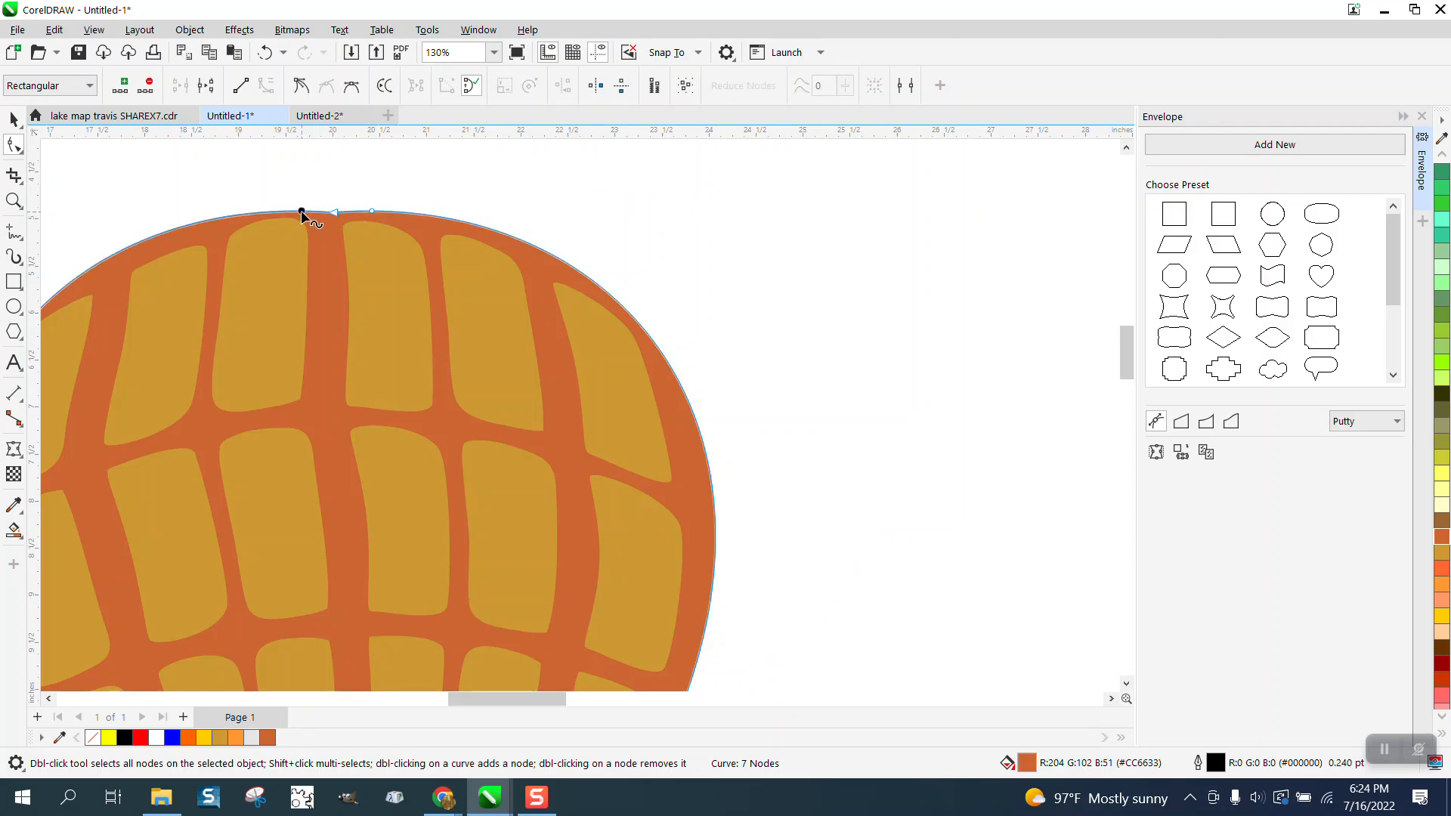
Pull the outline between the two added nodes up and to the right into a pointed stem about 1 inch tall.
double_click(337, 210)
drag(337, 204, 398, 145)
scroll(397, 249, down, 1)
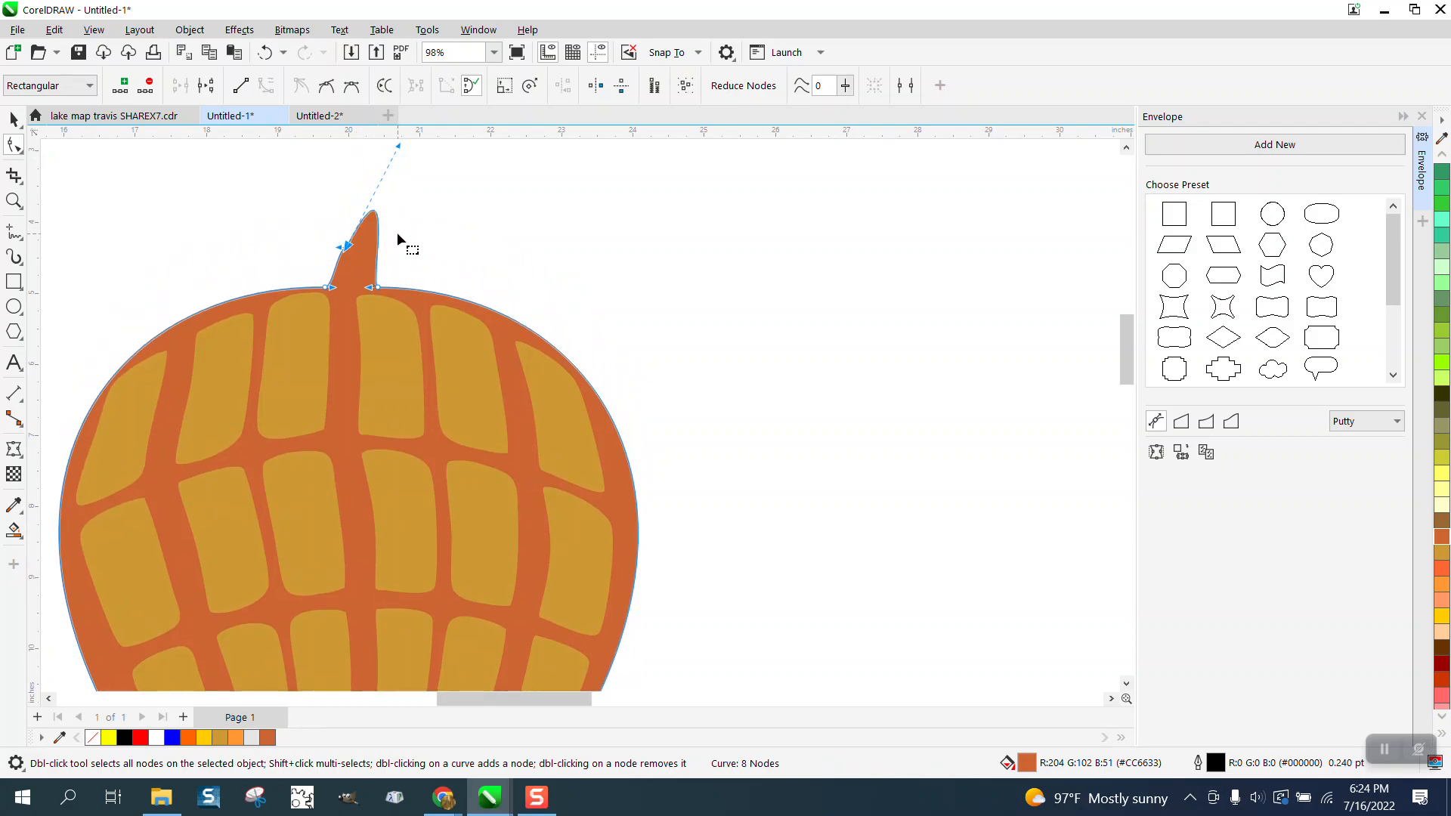
scroll(398, 236, down, 4)
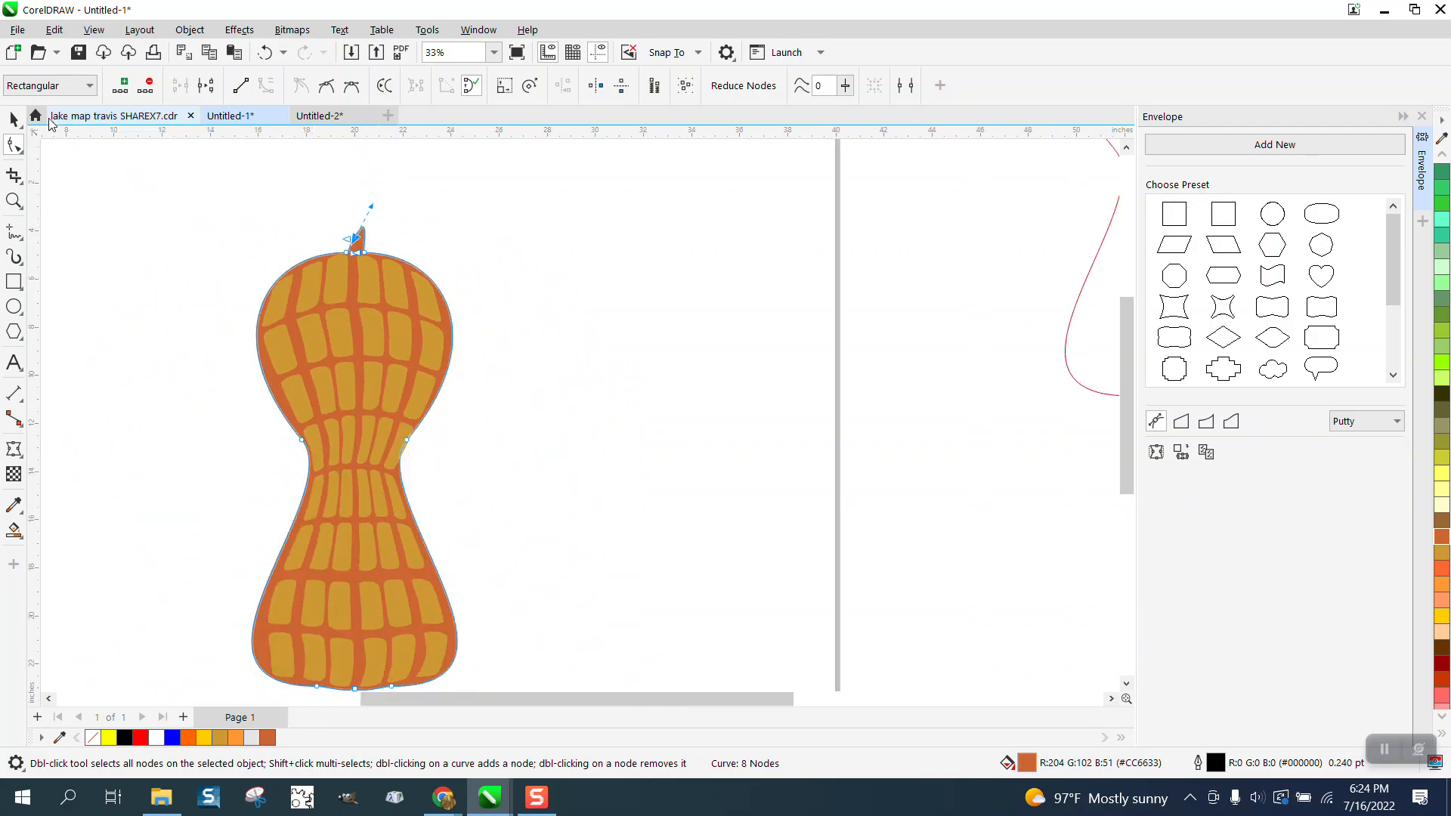
click(14, 119)
Examine the stem and the upper cells of the colored peanut, both close up and from farther out.
scroll(151, 264, down, 3)
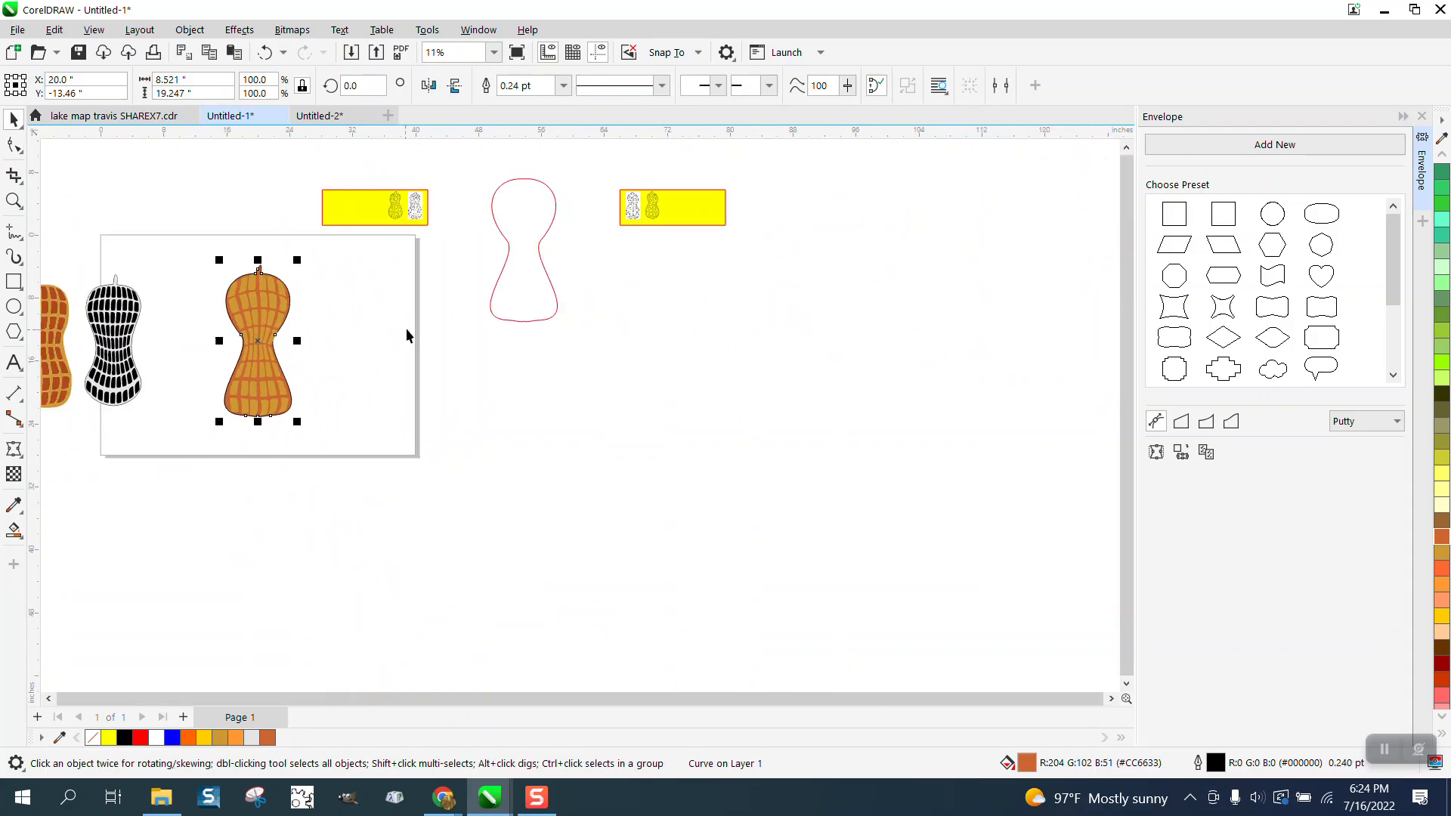
click(14, 200)
drag(412, 190, 458, 246)
scroll(458, 246, down, 6)
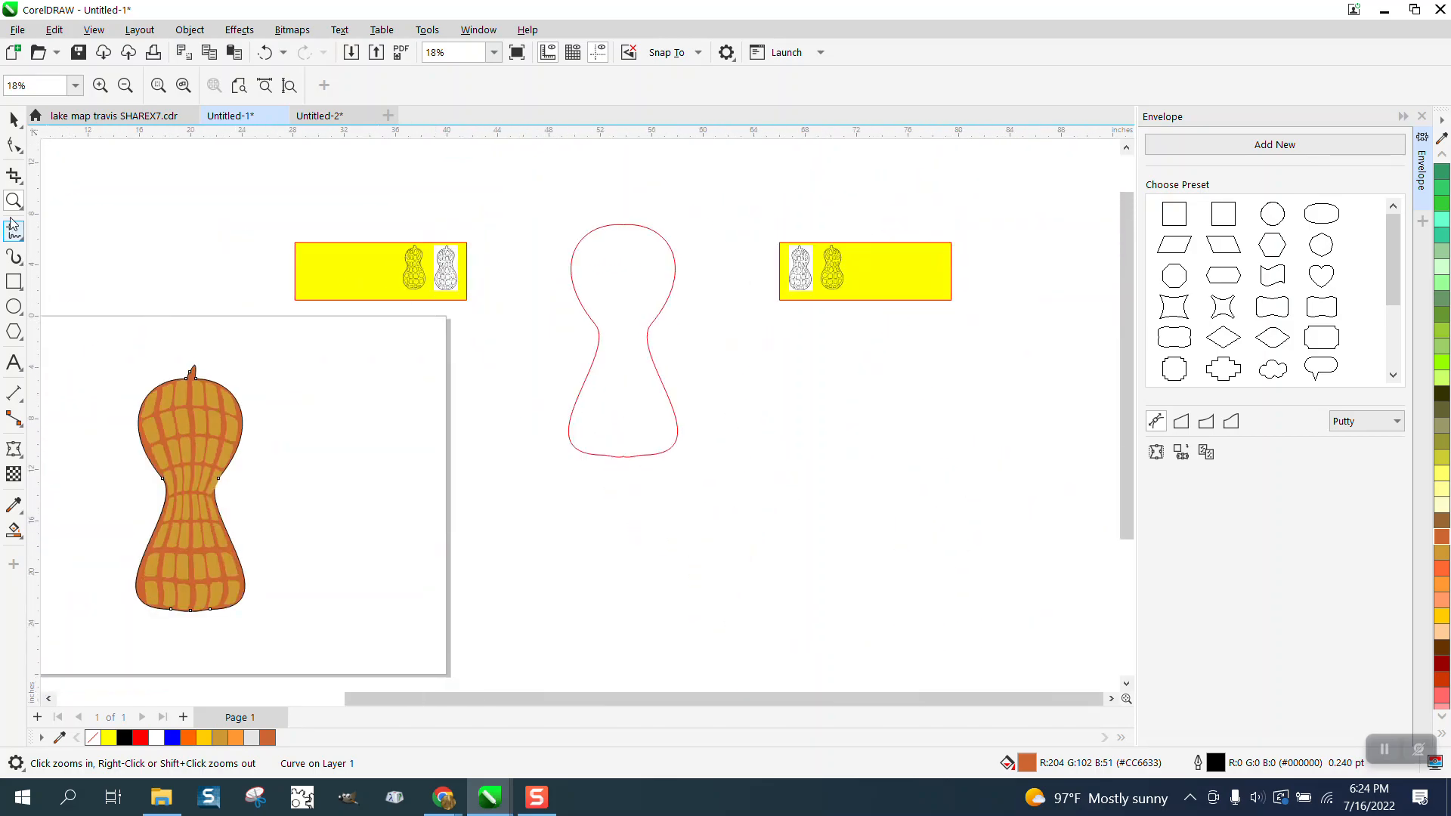
drag(158, 368, 281, 442)
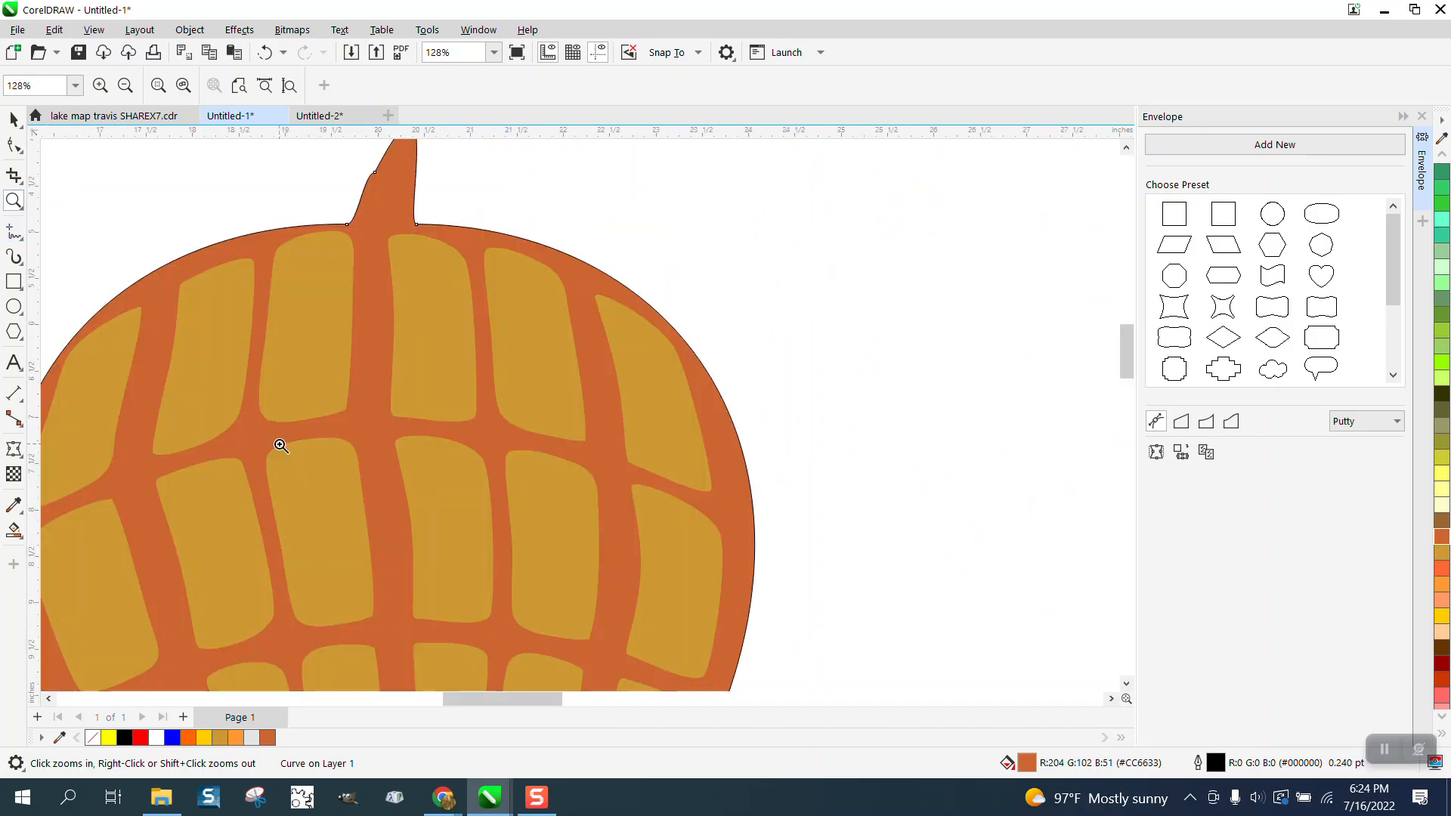
scroll(281, 437, down, 3)
scroll(281, 432, down, 4)
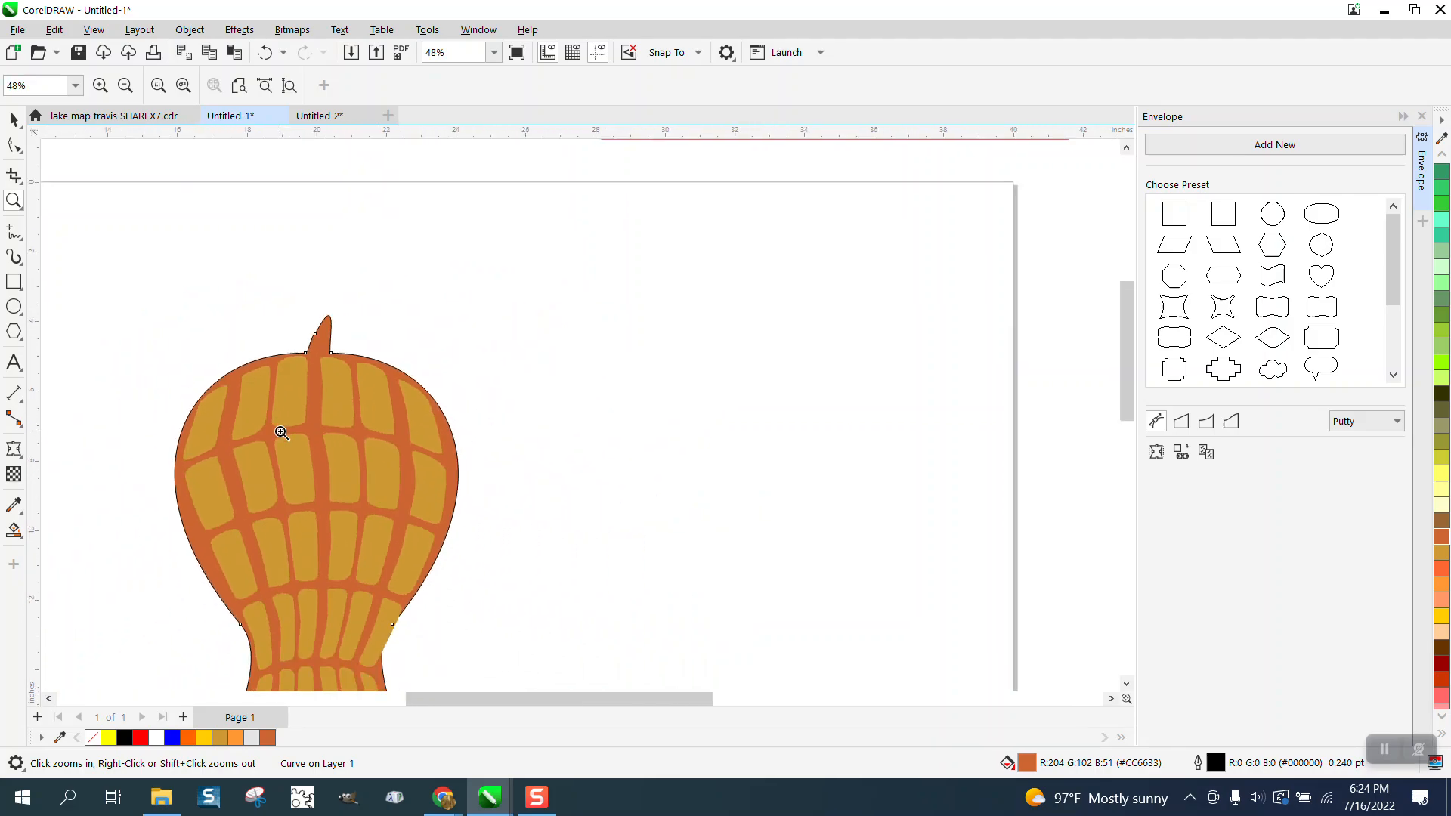